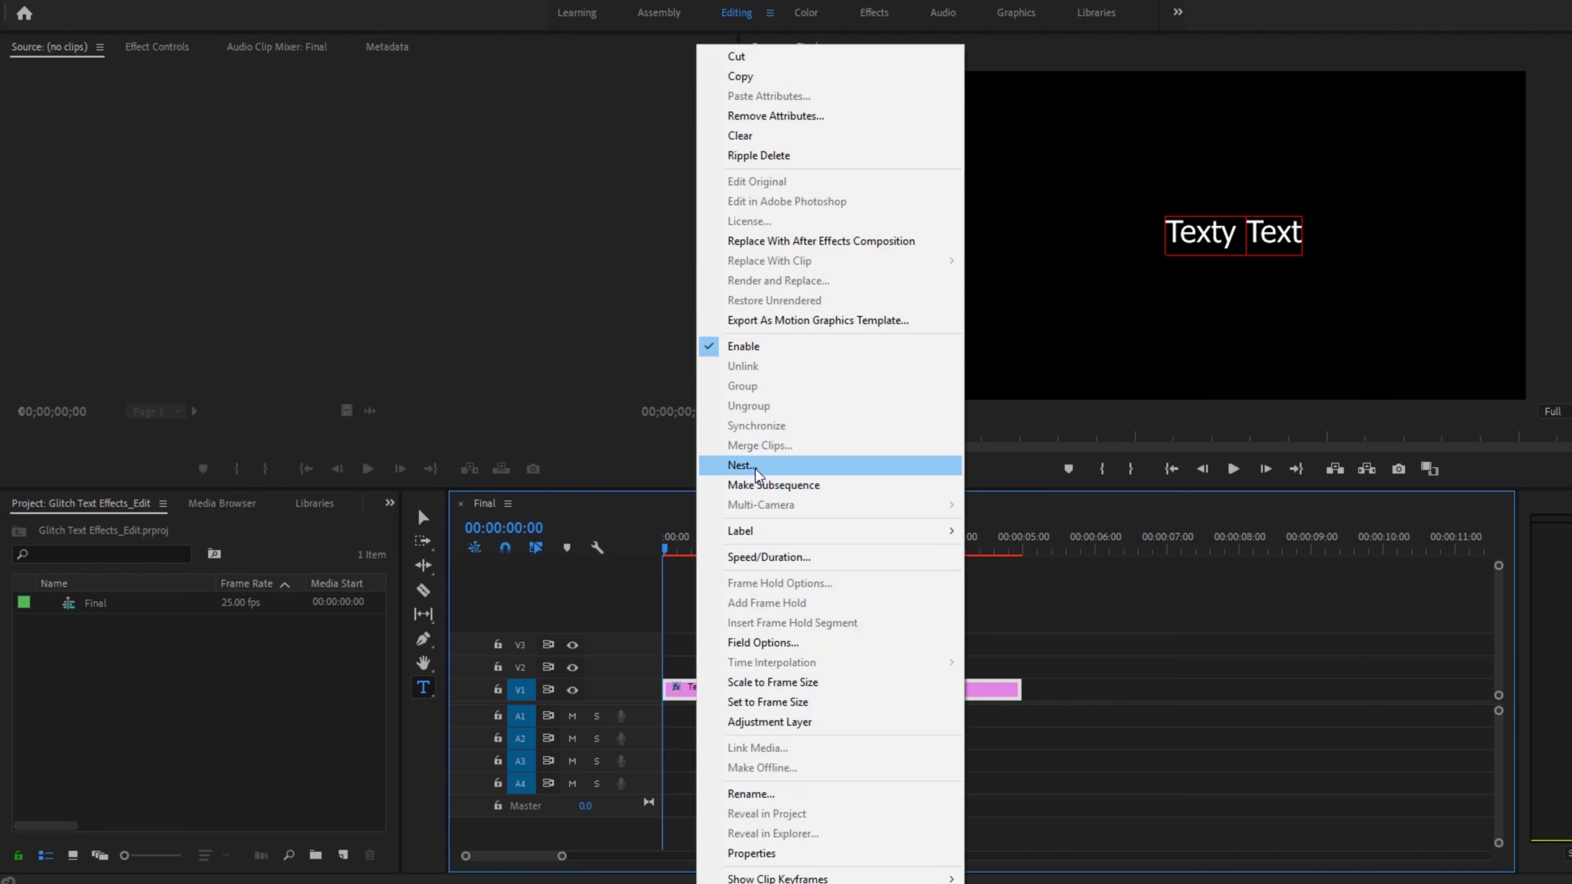
Step: Nest the Texty Text clip as a sequence named Text, view its contents, and return to the Final sequence
{"action": "left_click", "coordinate": [756, 466]}
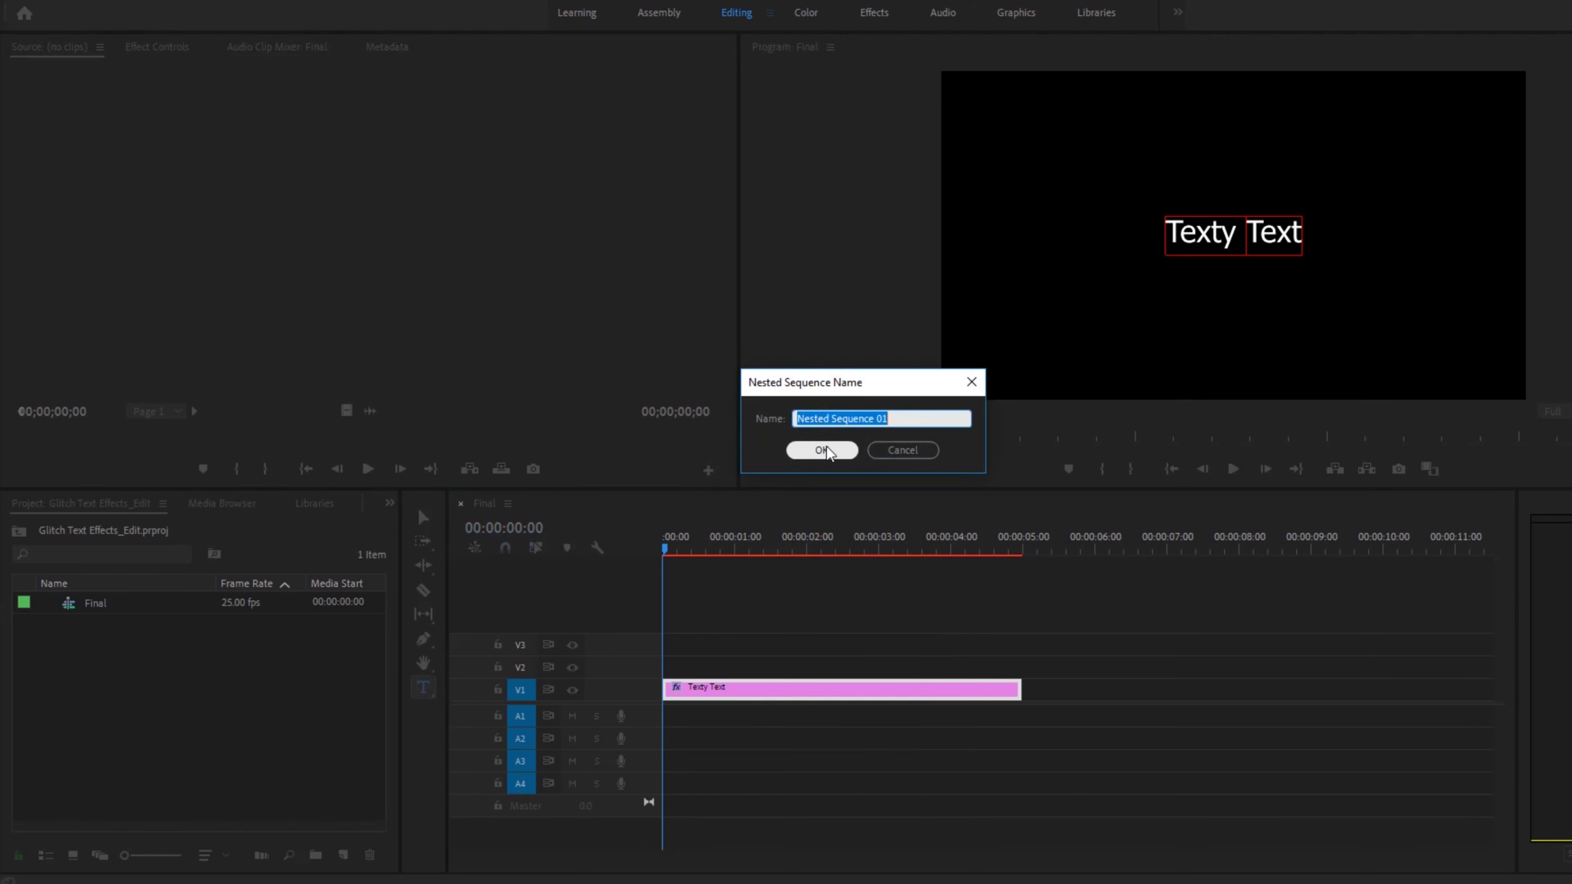
{"action": "type", "text": "Text"}
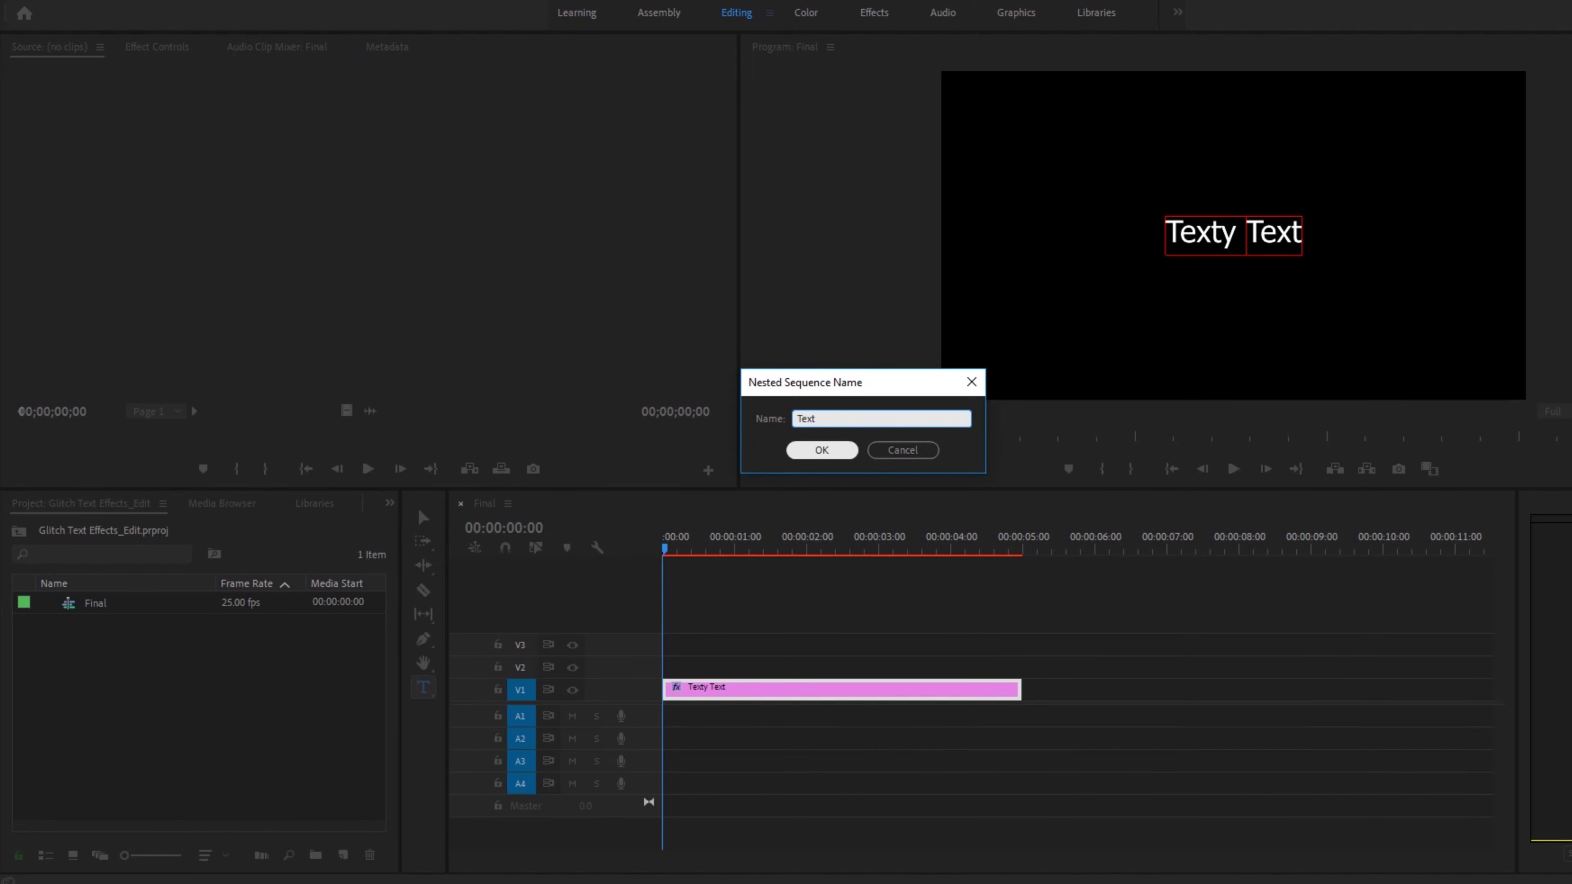
{"action": "left_click", "coordinate": [846, 450]}
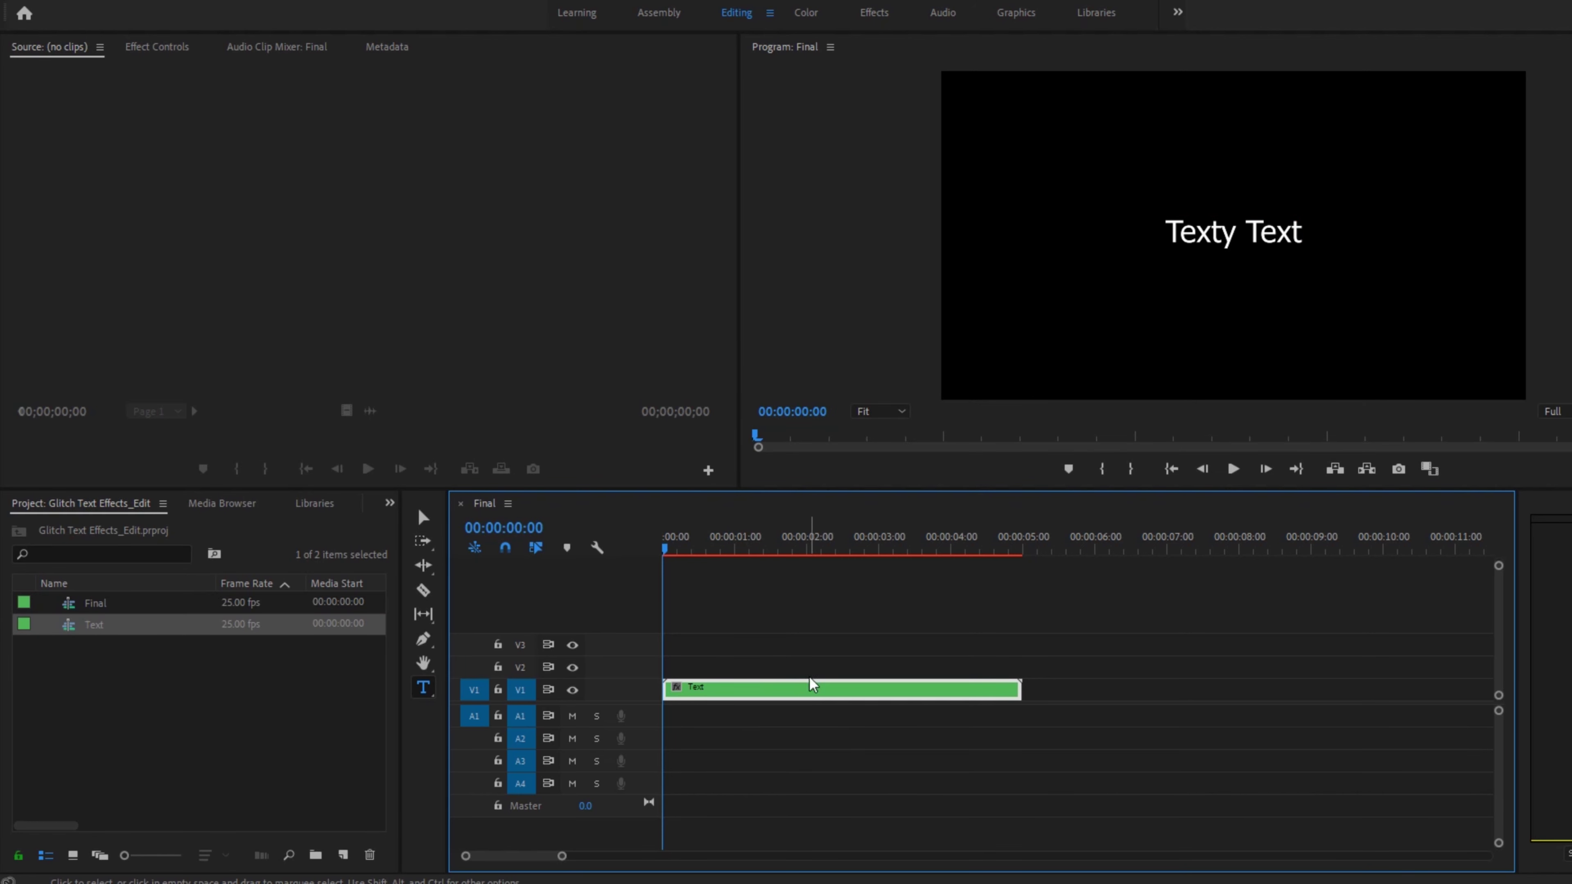
{"action": "double_click", "coordinate": [816, 692]}
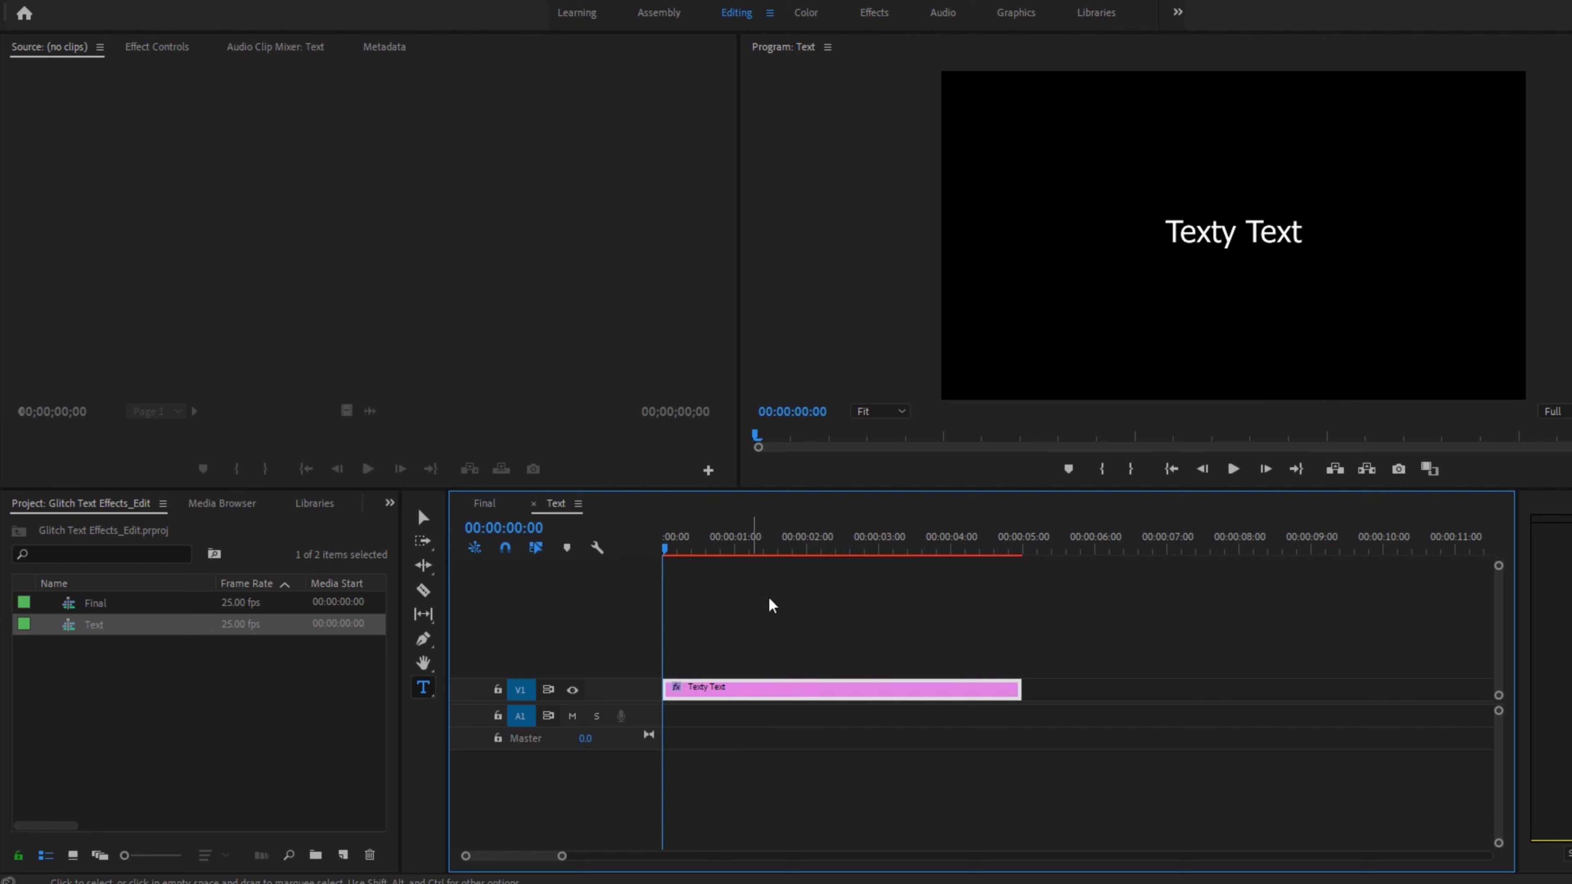
{"action": "left_click", "coordinate": [484, 505]}
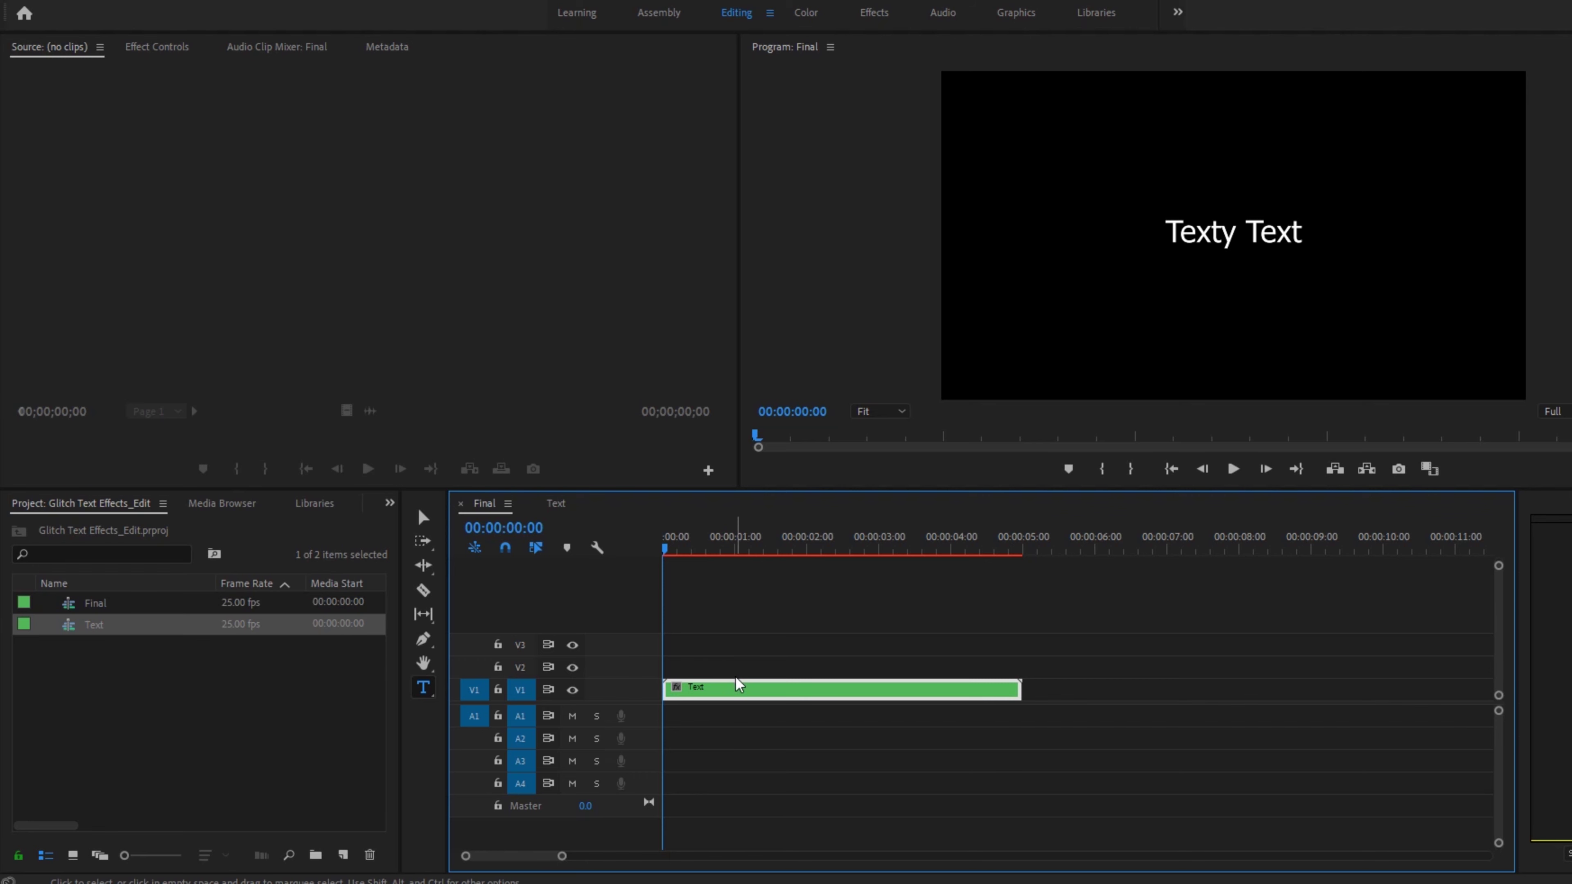
Step: Increase the height of video track V1 and apply the Wave Warp effect to the nested Text clip
{"action": "left_click_drag", "start_coordinate": [639, 679], "coordinate": [639, 644]}
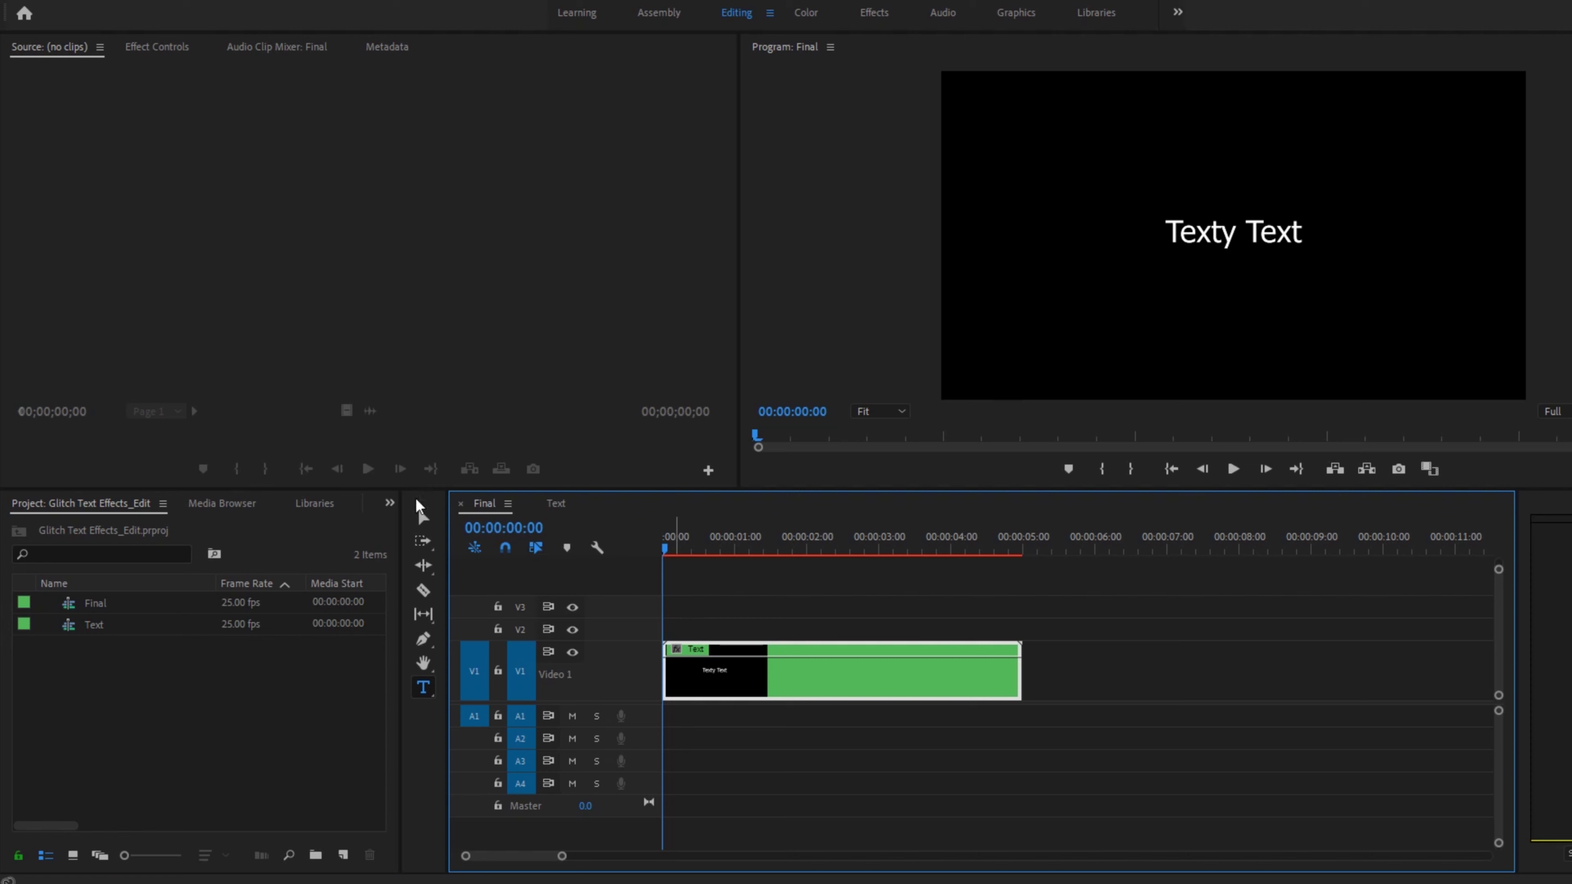
{"action": "left_click", "coordinate": [390, 506]}
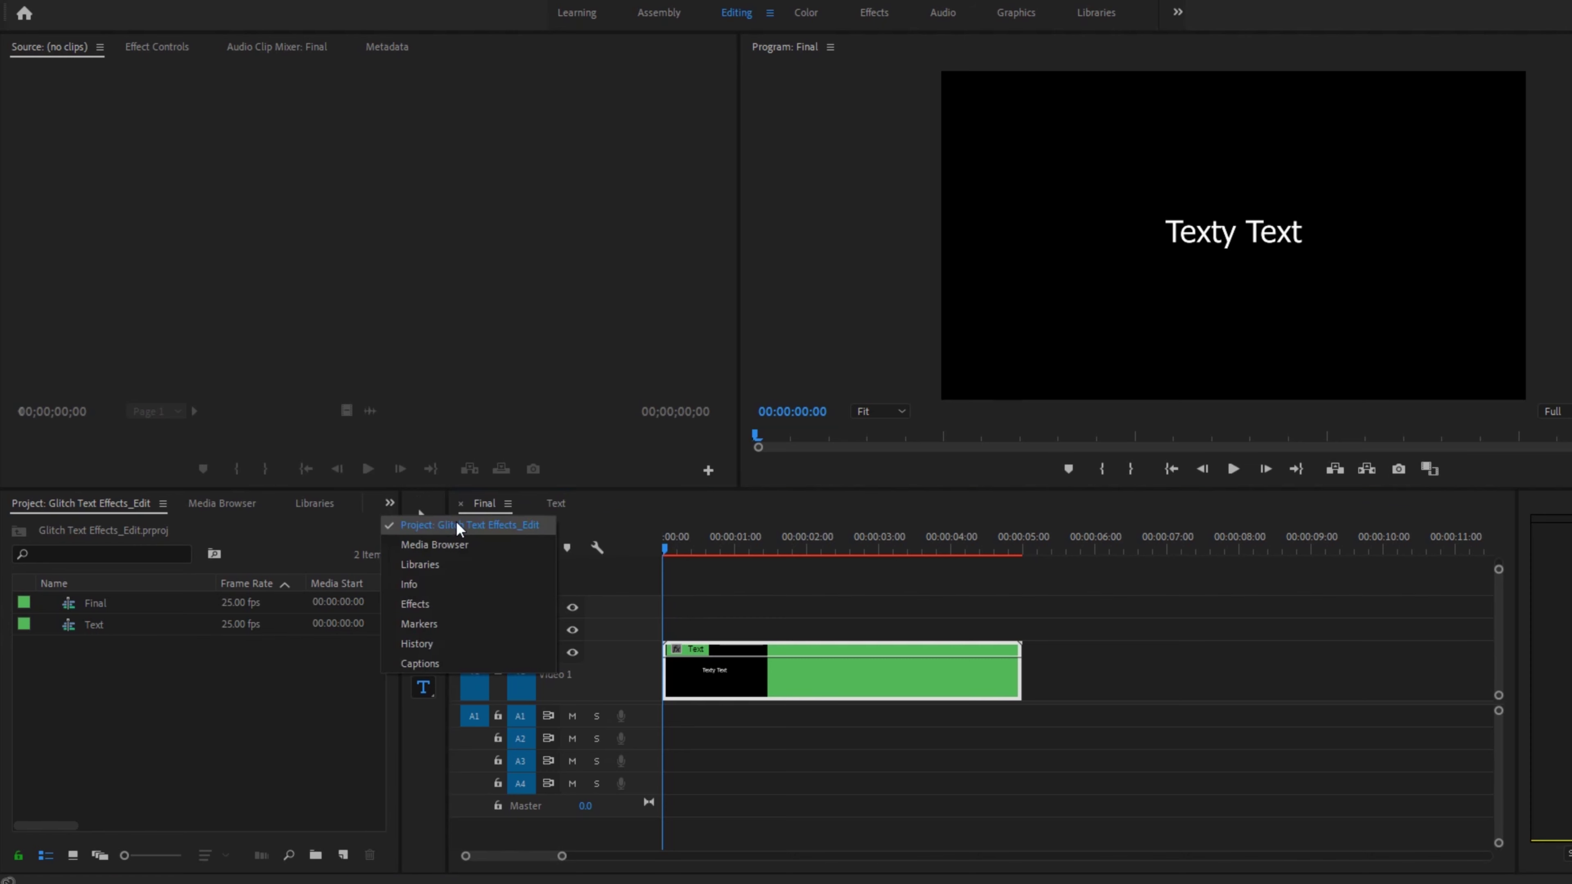
{"action": "left_click", "coordinate": [423, 613]}
{"action": "left_click", "coordinate": [63, 526]}
{"action": "type", "text": "w"}
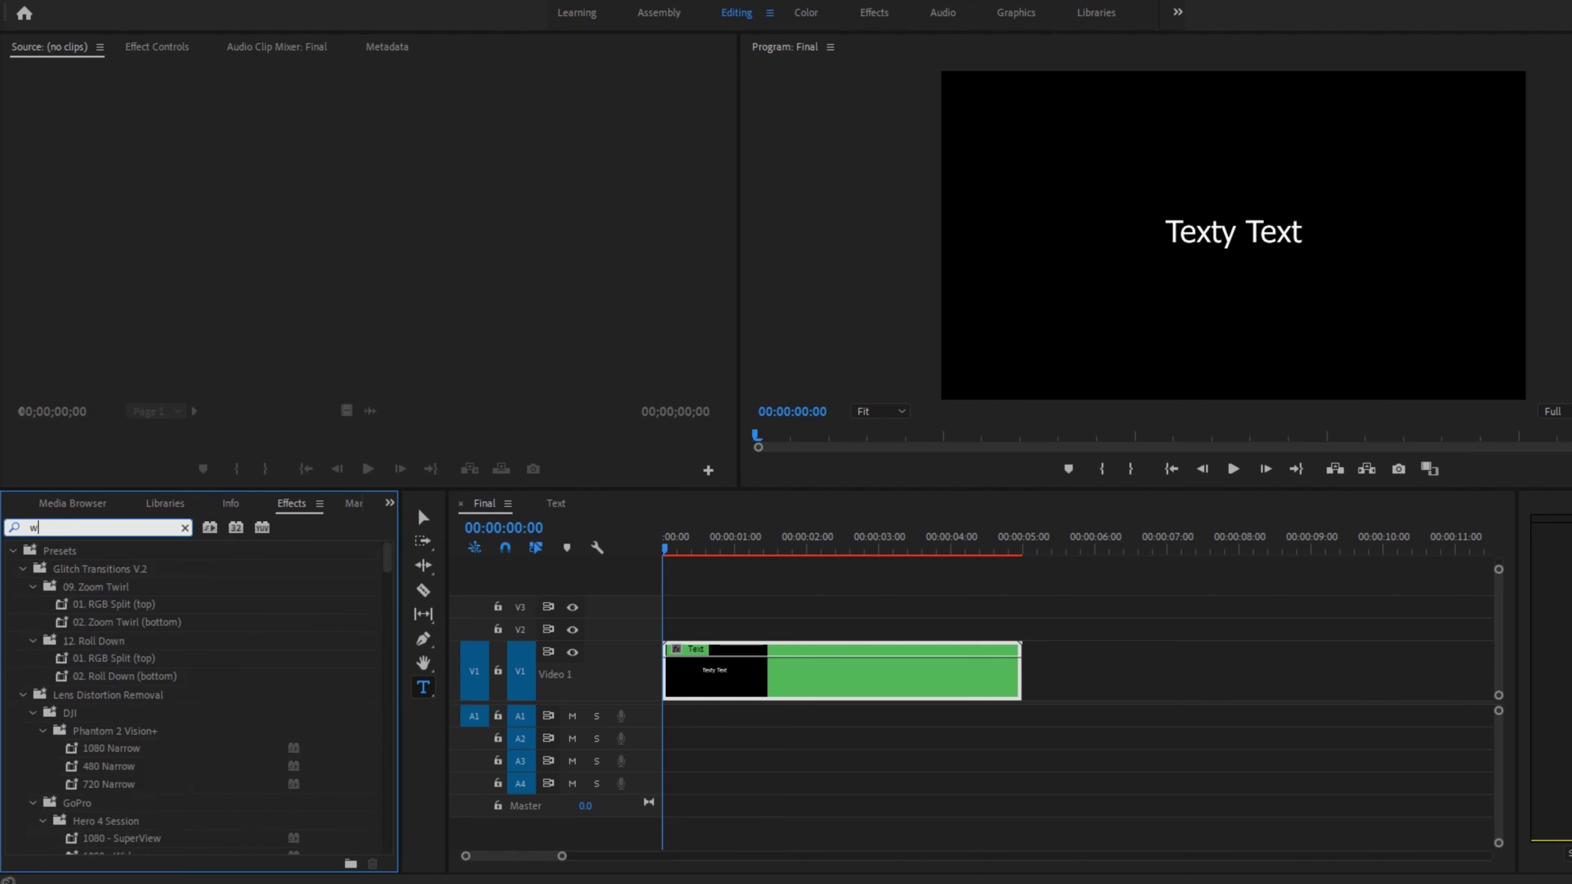
{"action": "type", "text": "ave warp"}
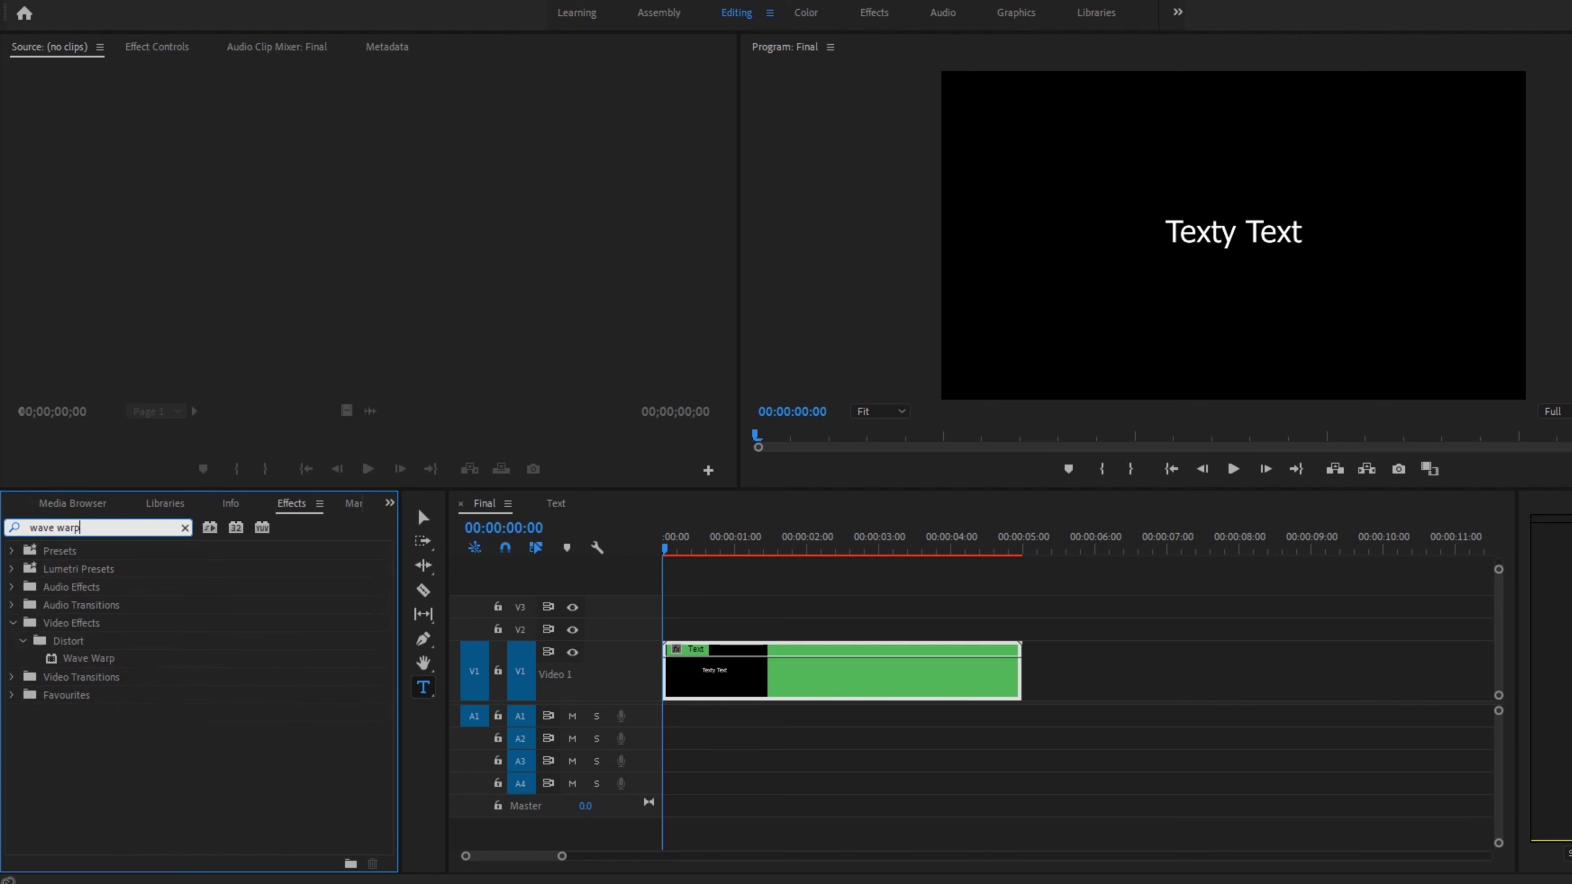
{"action": "left_click_drag", "start_coordinate": [95, 663], "coordinate": [768, 658]}
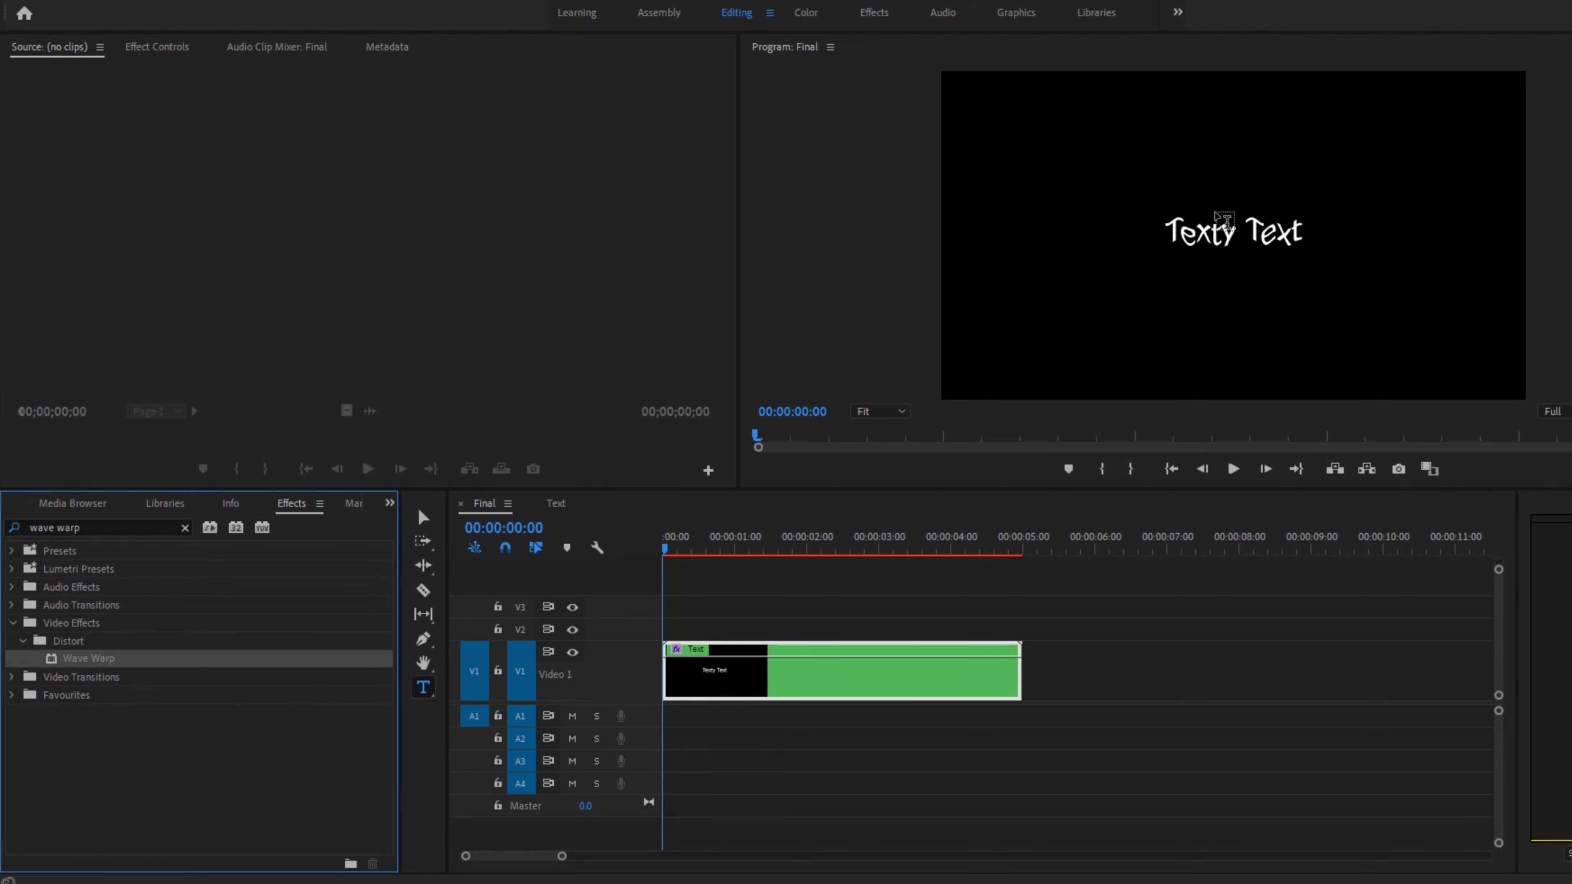
Step: Preview the warped text at about two seconds and bring up the Text clip's Wave Warp settings
{"action": "left_click", "coordinate": [697, 548]}
{"action": "left_click_drag", "start_coordinate": [699, 547], "coordinate": [811, 548]}
{"action": "key", "text": "shift+2"}
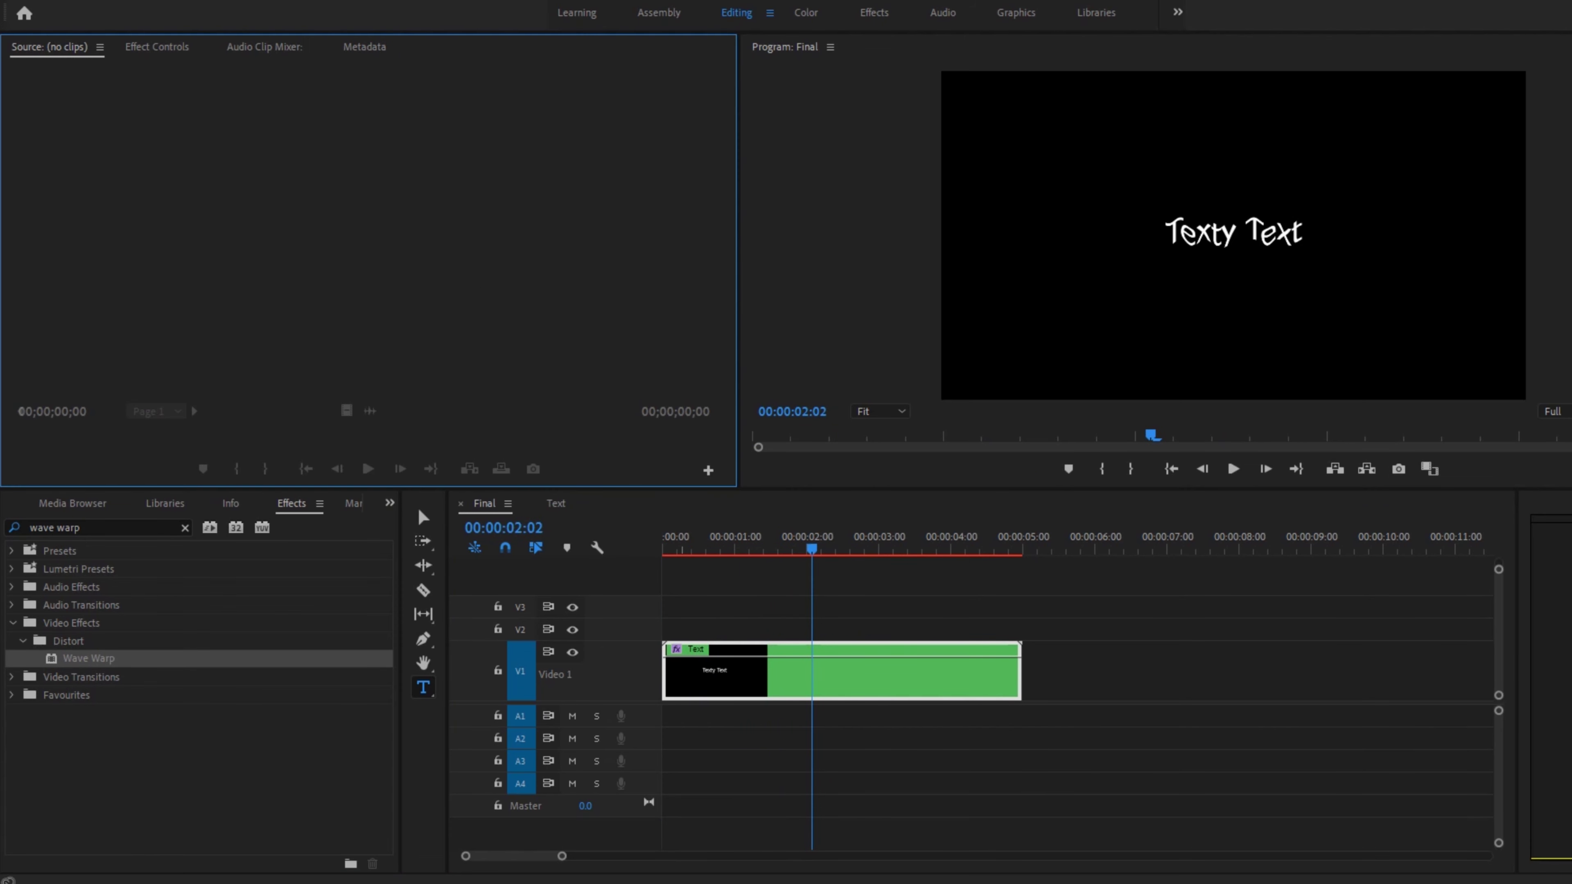
{"action": "left_click", "coordinate": [161, 49]}
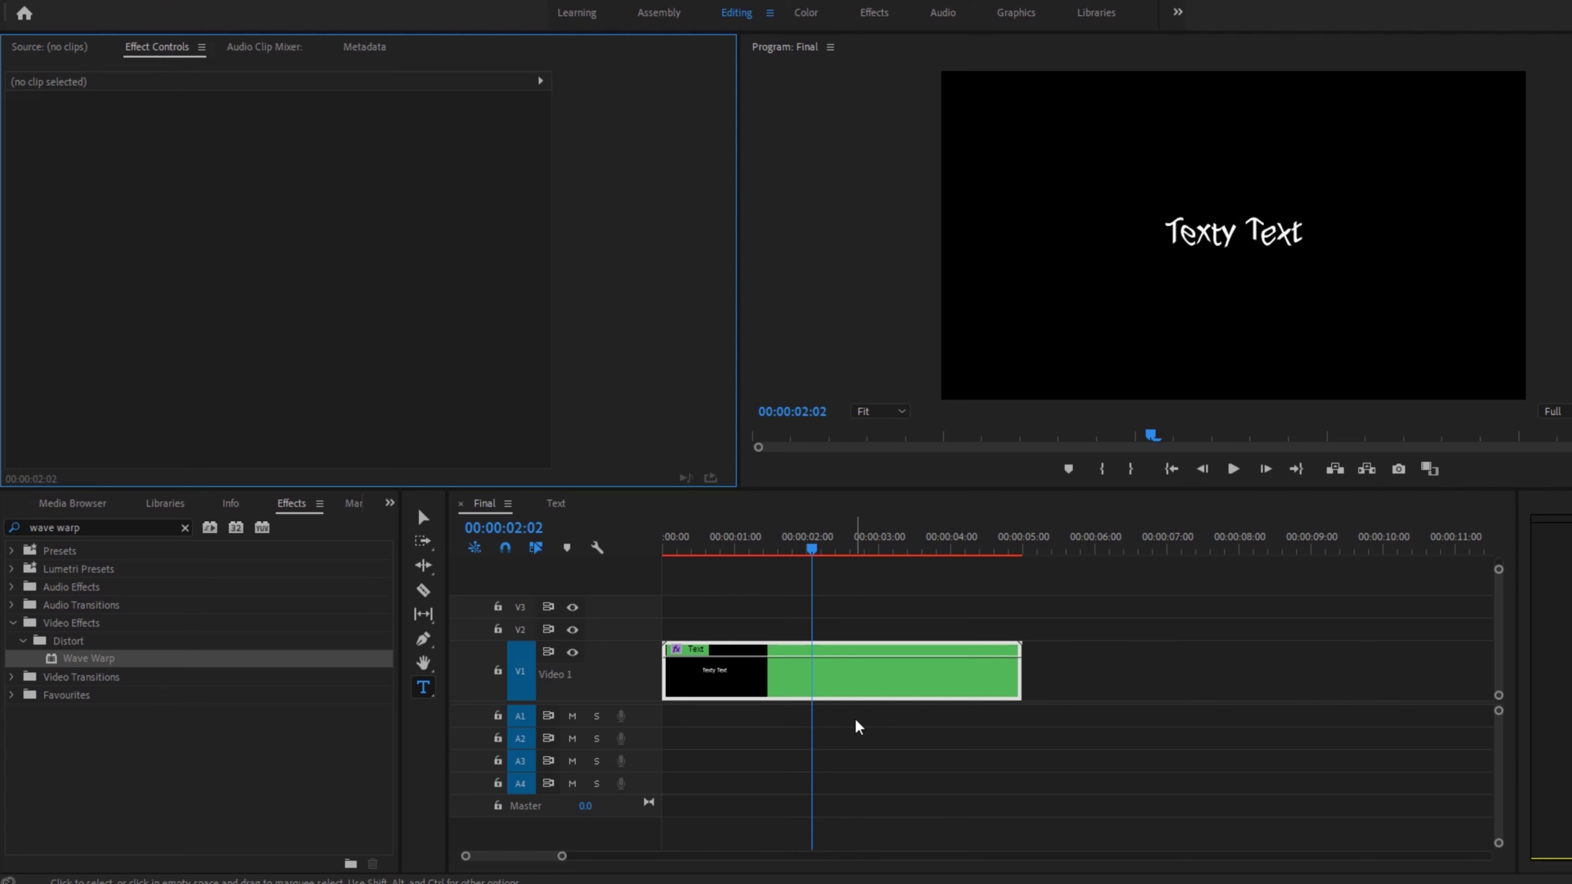
{"action": "left_click", "coordinate": [818, 690]}
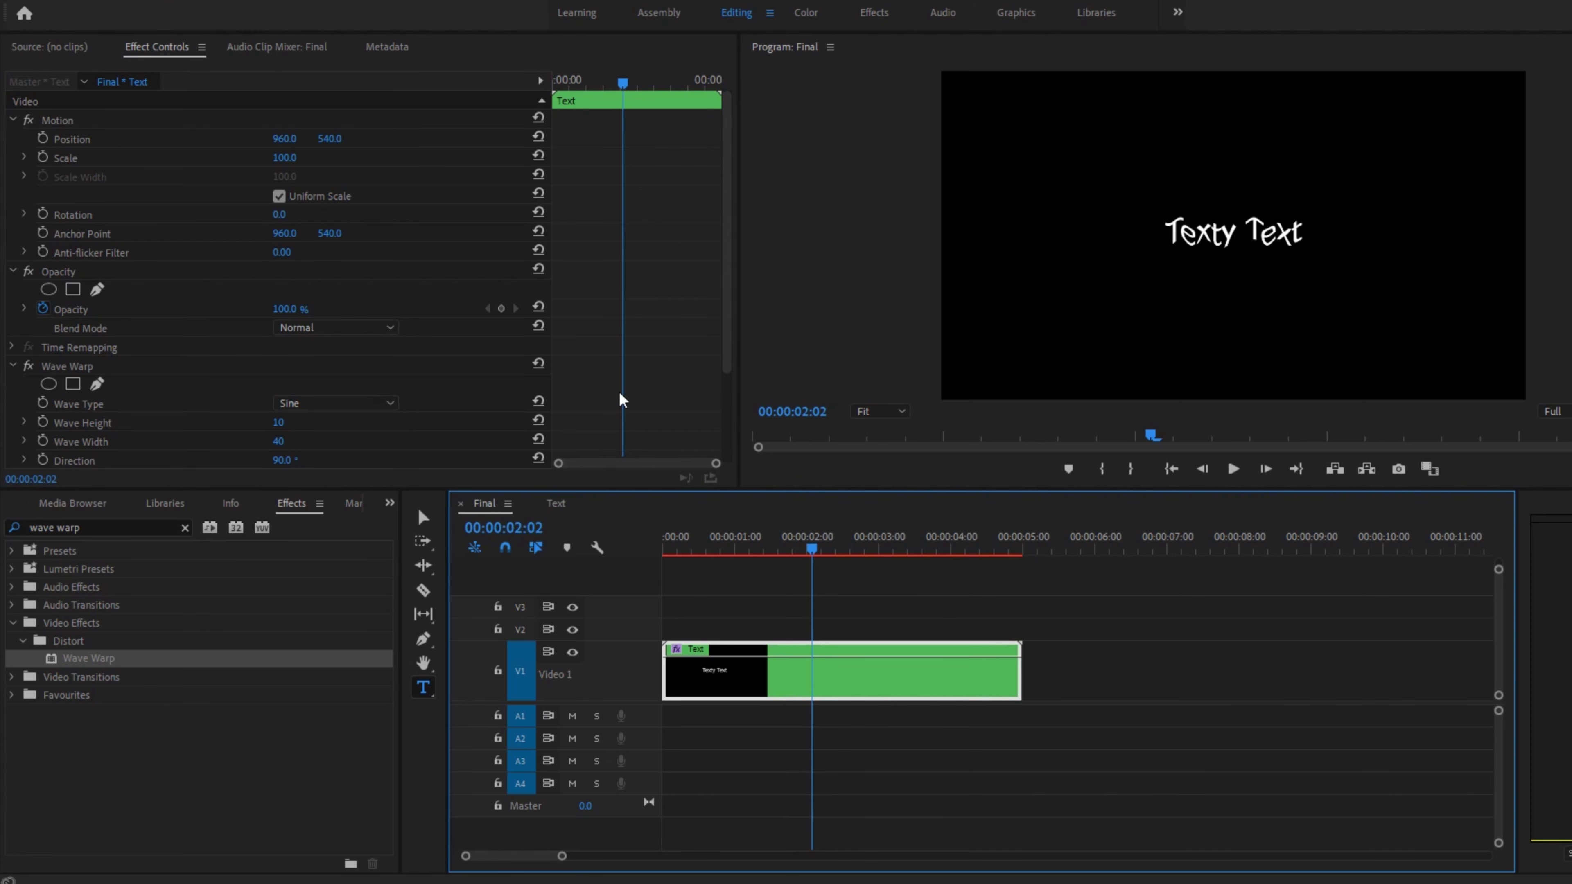
{"action": "left_click_drag", "start_coordinate": [726, 331], "coordinate": [721, 442]}
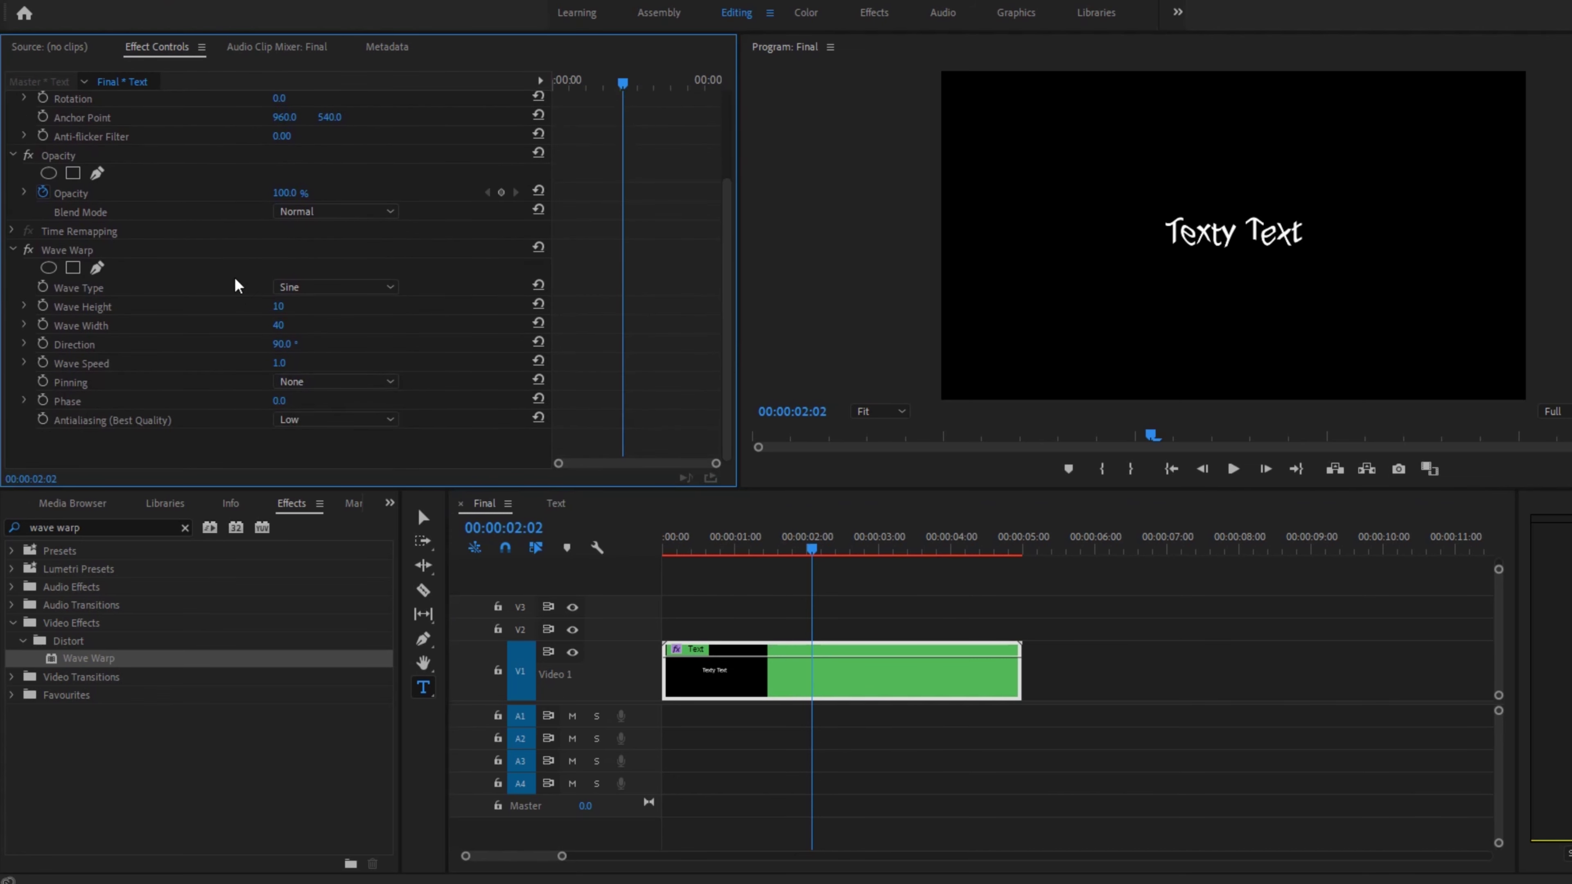
Step: Try the Square and Triangle wave types for Wave Warp, previewing the text motion with each
{"action": "left_click_drag", "start_coordinate": [699, 562], "coordinate": [778, 554]}
{"action": "left_click", "coordinate": [310, 287]}
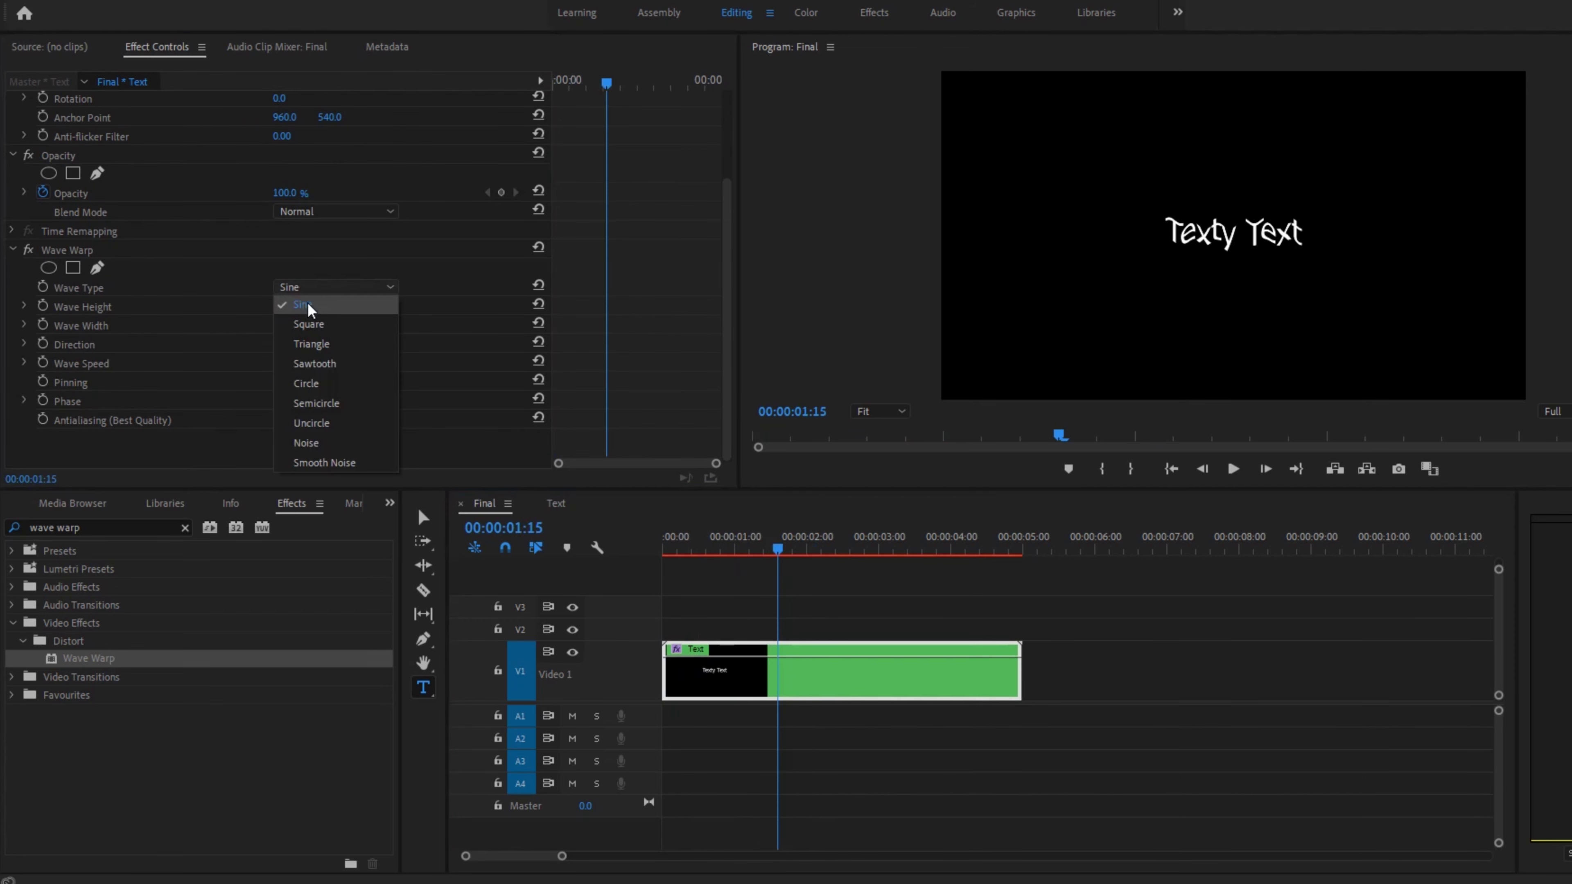
{"action": "left_click", "coordinate": [308, 324]}
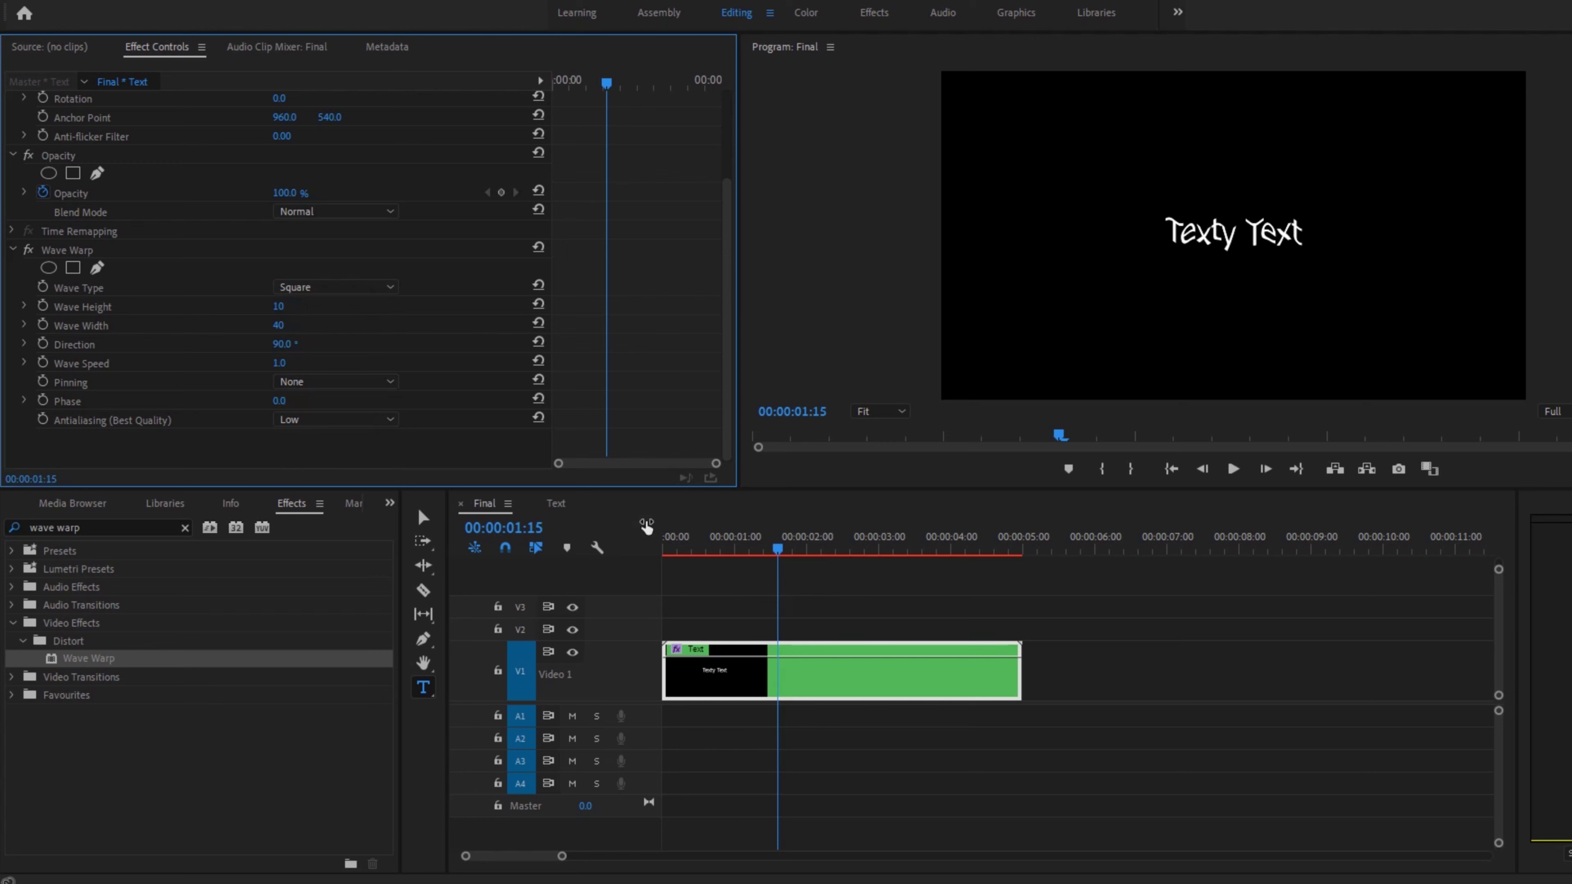
{"action": "left_click_drag", "start_coordinate": [697, 547], "coordinate": [827, 556]}
{"action": "left_click", "coordinate": [312, 287]}
{"action": "left_click", "coordinate": [317, 342]}
{"action": "left_click_drag", "start_coordinate": [718, 546], "coordinate": [786, 550]}
Step: Set the Wave Warp wave type to Noise and preview the text at 00:00:01:07
{"action": "left_click", "coordinate": [342, 288]}
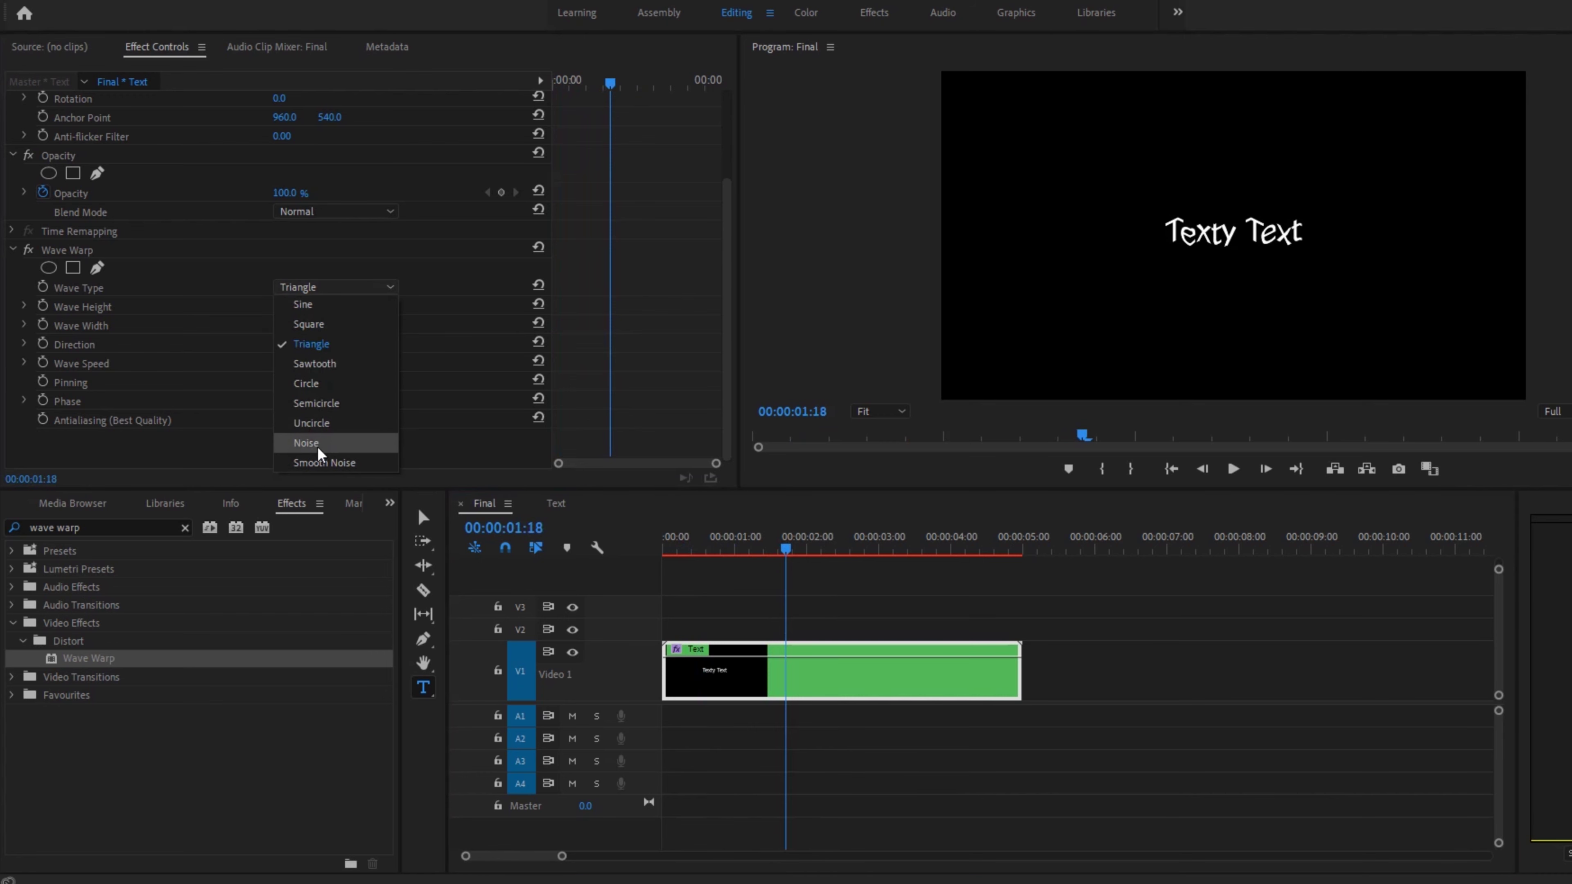
{"action": "left_click", "coordinate": [317, 445]}
{"action": "mouse_move", "coordinate": [754, 536]}
{"action": "left_mouse_down"}
{"action": "mouse_move", "coordinate": [668, 551]}
{"action": "mouse_move", "coordinate": [864, 538]}
{"action": "mouse_move", "coordinate": [754, 548]}
{"action": "left_mouse_up"}
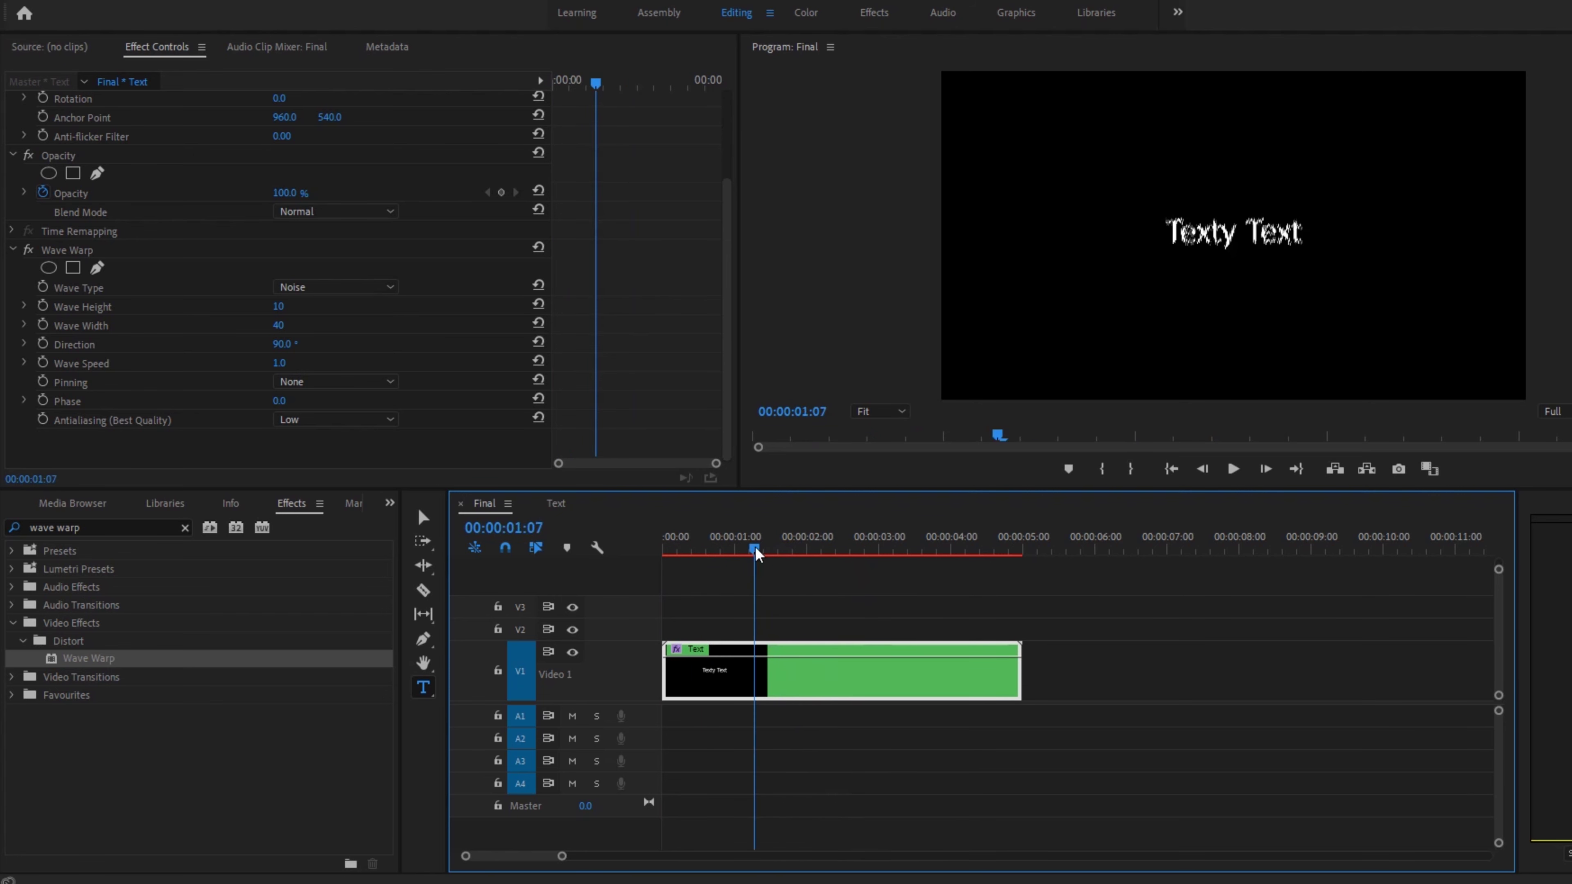
Step: Set the Wave Warp direction to 180°, preview the motion, and return to the start of the sequence
{"action": "left_click", "coordinate": [277, 347]}
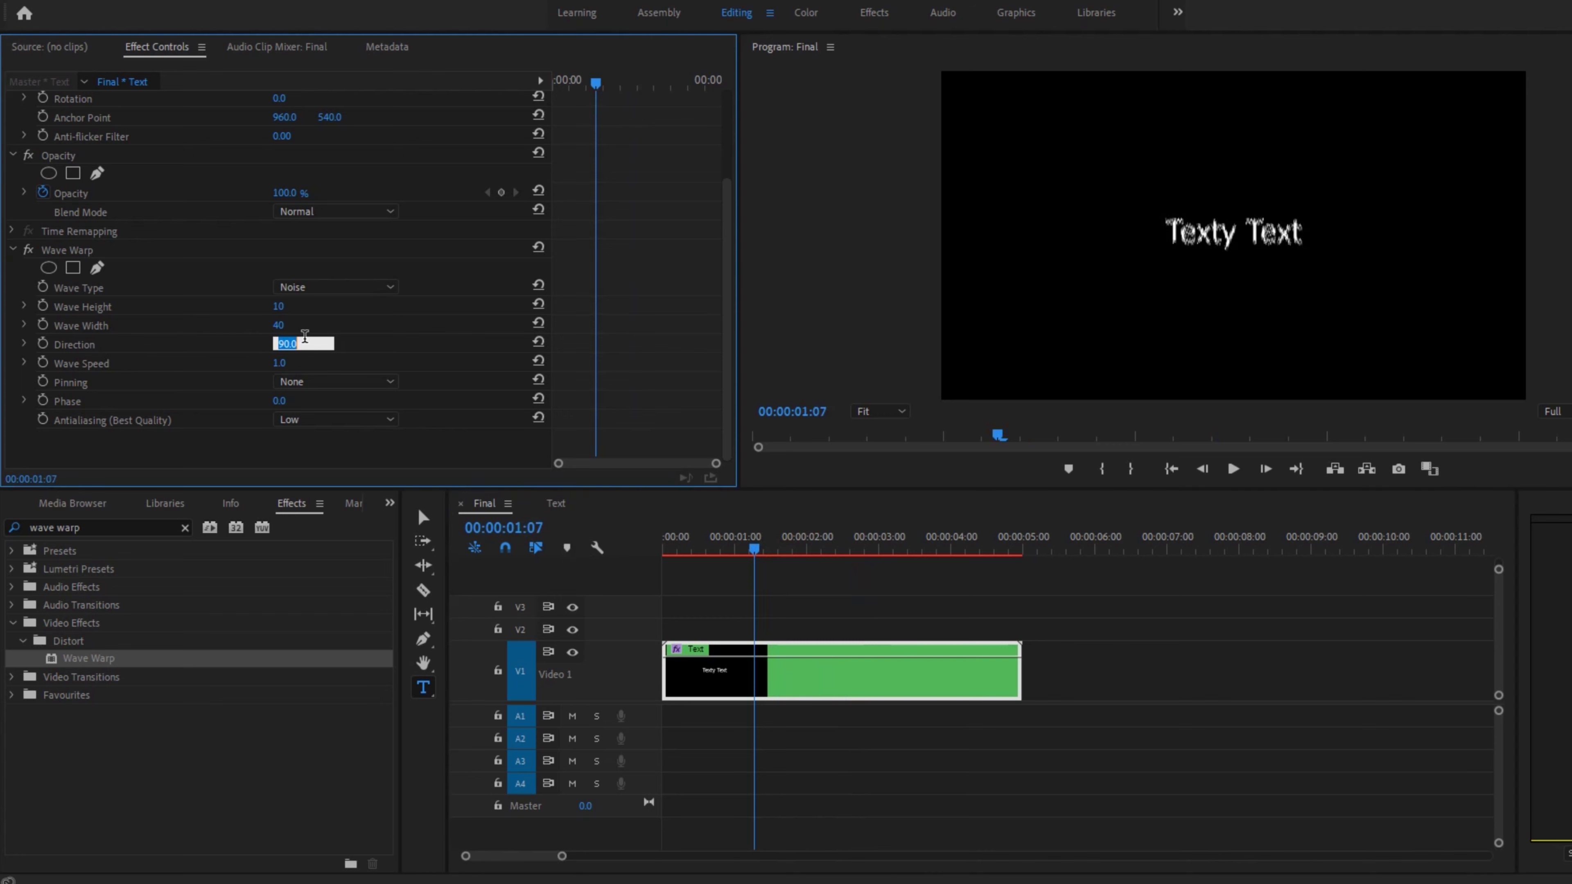
{"action": "key", "text": "Return"}
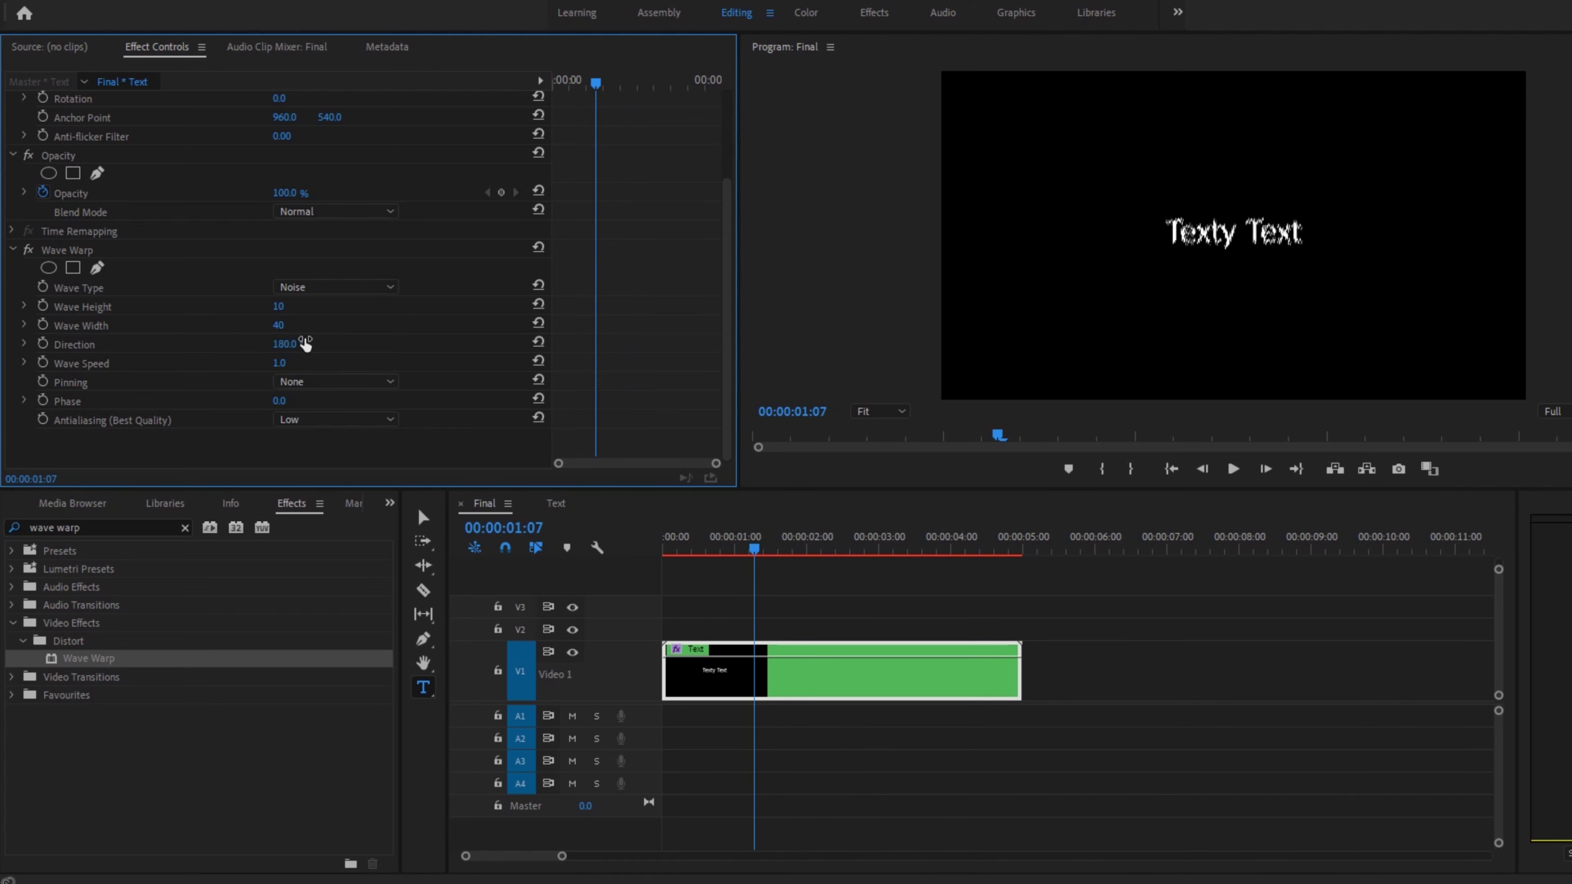
{"action": "left_click", "coordinate": [660, 554]}
{"action": "left_click_drag", "start_coordinate": [660, 554], "coordinate": [840, 573]}
{"action": "left_click", "coordinate": [723, 405]}
{"action": "key", "text": "Home"}
{"action": "left_click", "coordinate": [719, 560]}
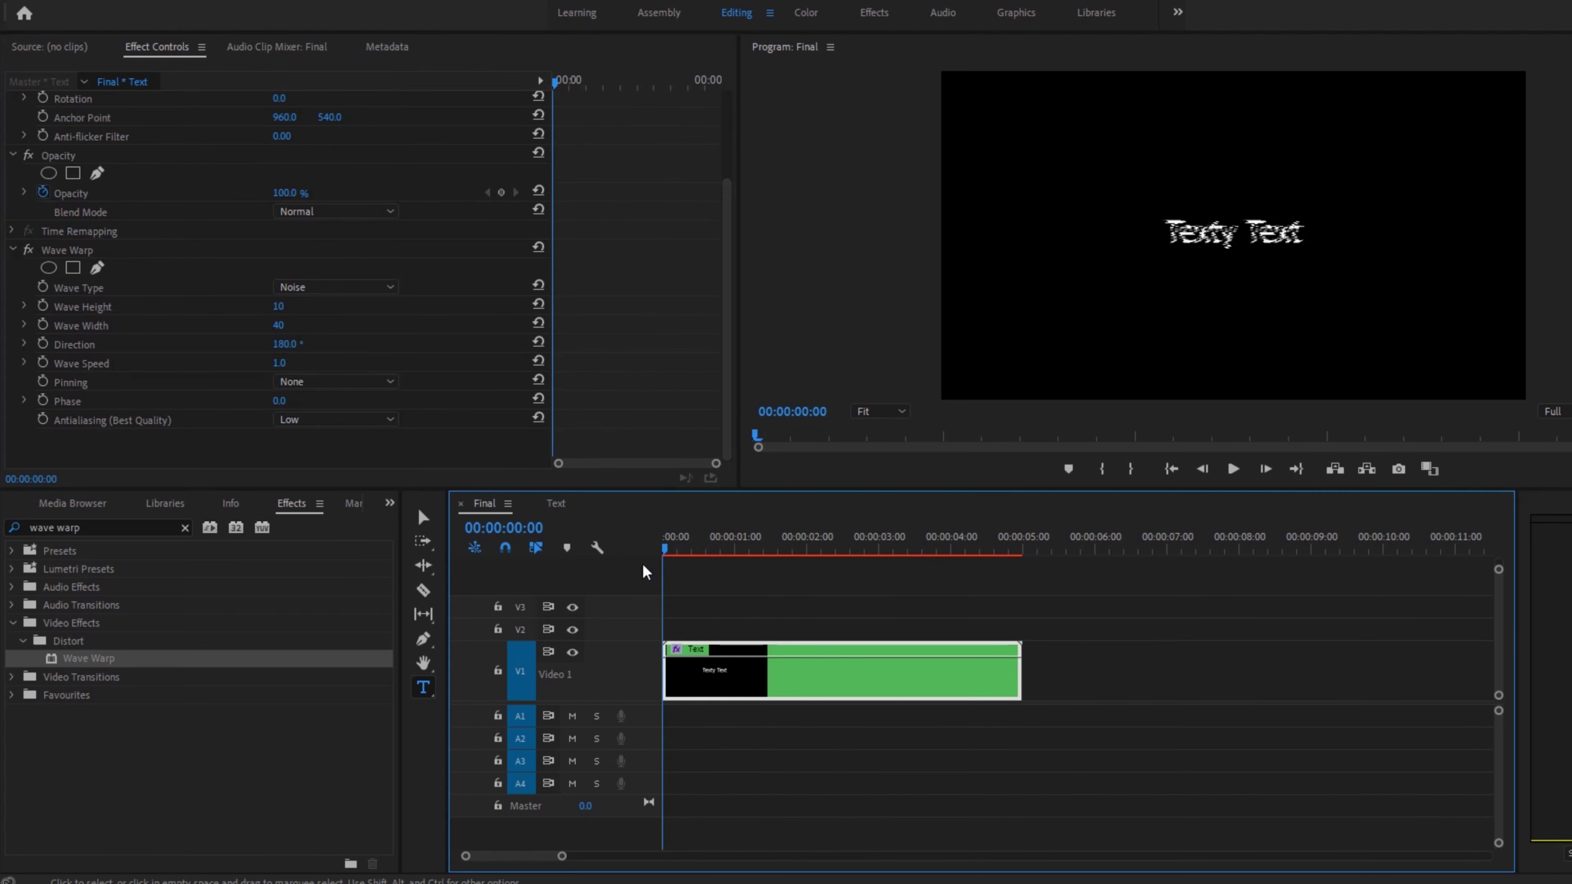
Step: Turn on keyframing for Wave Height and Wave Width at 00:00:00:00
{"action": "left_click", "coordinate": [41, 306]}
{"action": "left_click", "coordinate": [43, 325]}
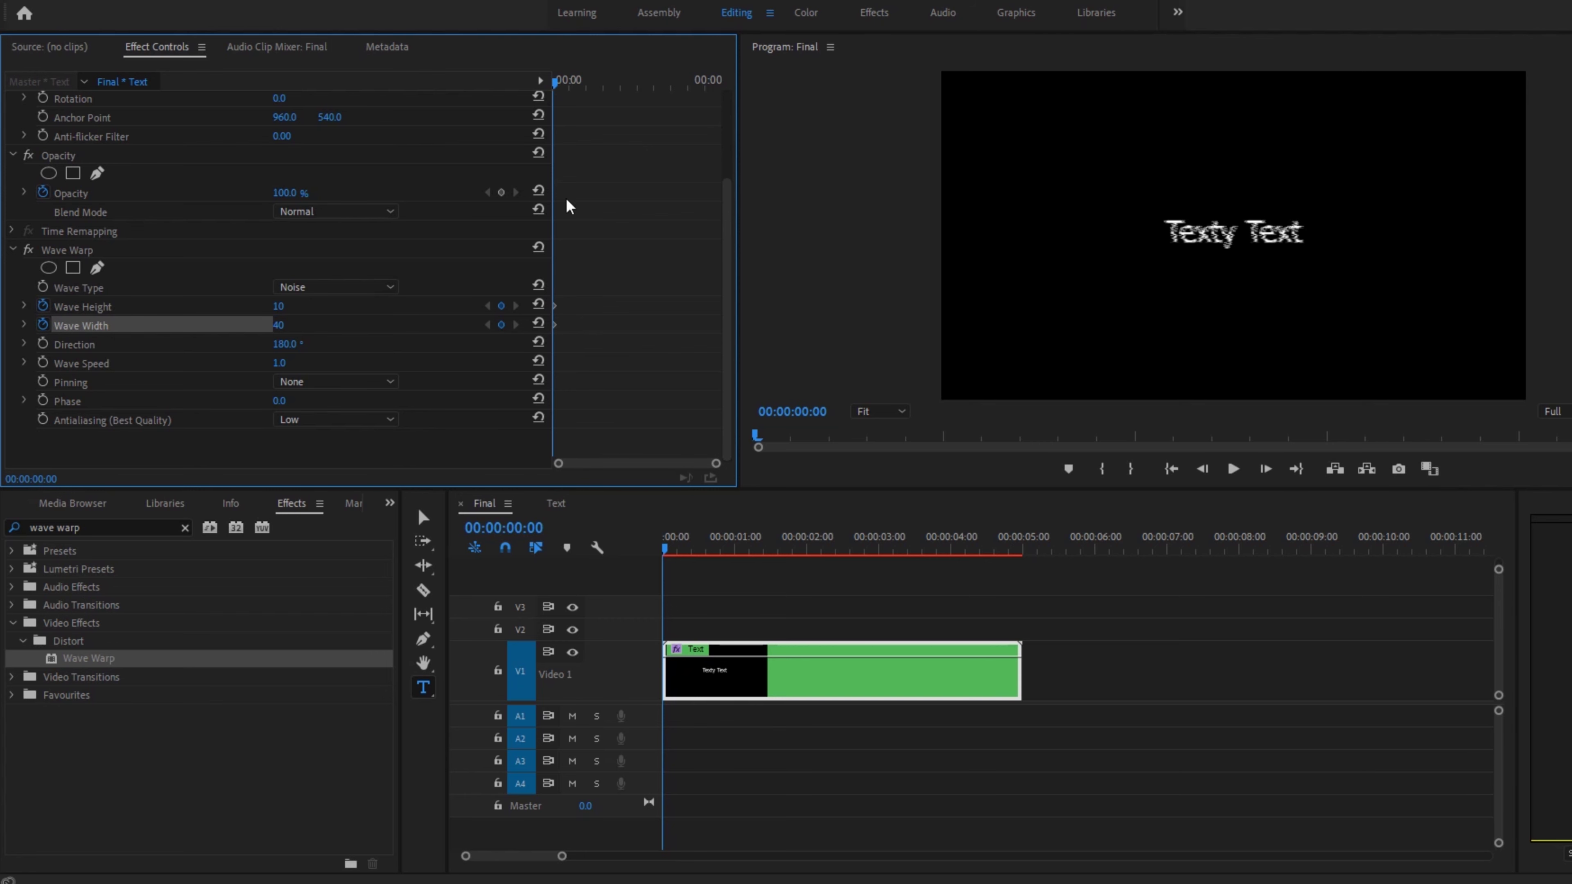
{"action": "left_click", "coordinate": [676, 545]}
{"action": "left_click_drag", "start_coordinate": [675, 542], "coordinate": [641, 578]}
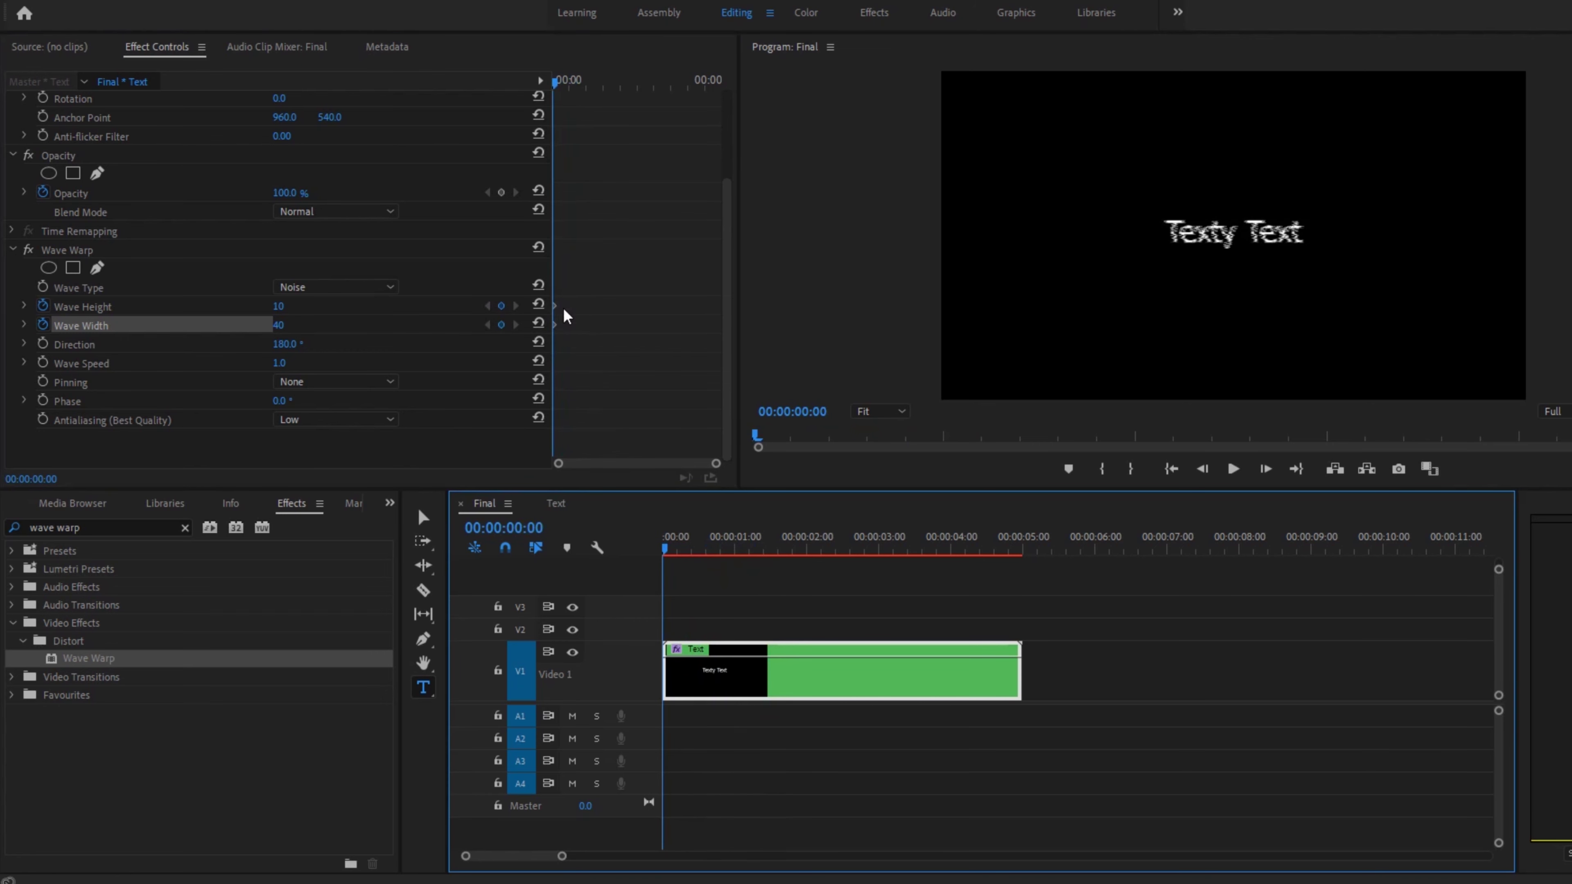
Step: Set the Wave Height keyframe at the clip's start to about 1655 and preview the stronger distortion
{"action": "left_click", "coordinate": [141, 307]}
{"action": "left_click", "coordinate": [278, 306]}
{"action": "type", "text": "230"}
{"action": "key", "text": "Return"}
{"action": "left_click_drag", "start_coordinate": [281, 306], "coordinate": [326, 306]}
{"action": "left_click", "coordinate": [668, 541]}
{"action": "mouse_move", "coordinate": [668, 540]}
{"action": "left_mouse_down"}
{"action": "mouse_move", "coordinate": [836, 548]}
{"action": "mouse_move", "coordinate": [663, 549]}
{"action": "left_mouse_up"}
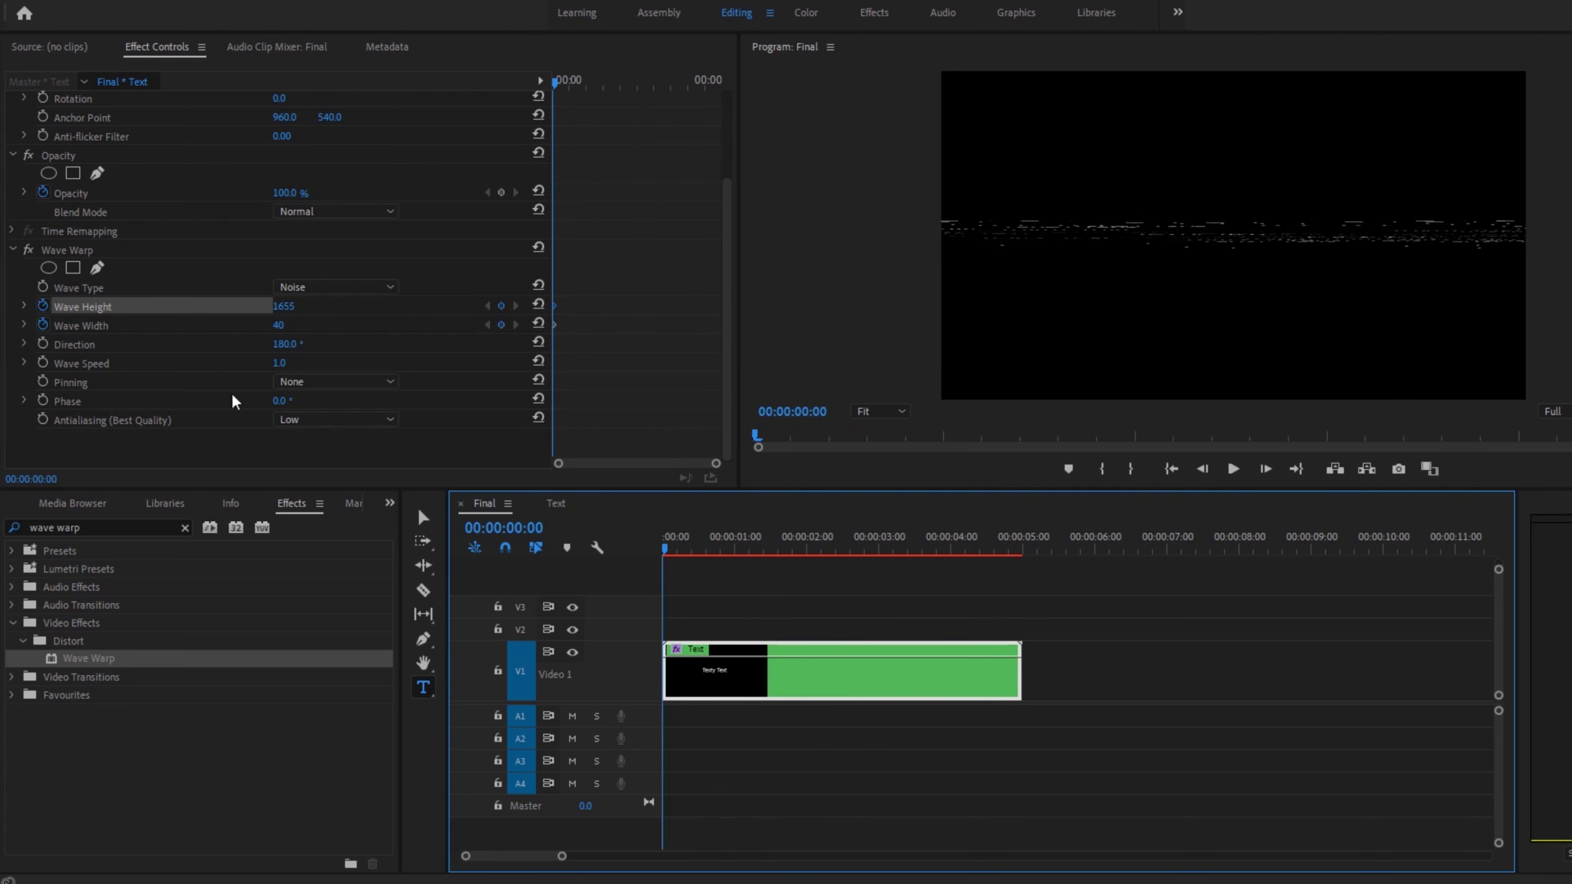
Step: Set the Wave Width keyframe at the clip's start to about 135 and preview the first frames
{"action": "left_click_drag", "start_coordinate": [272, 326], "coordinate": [331, 326]}
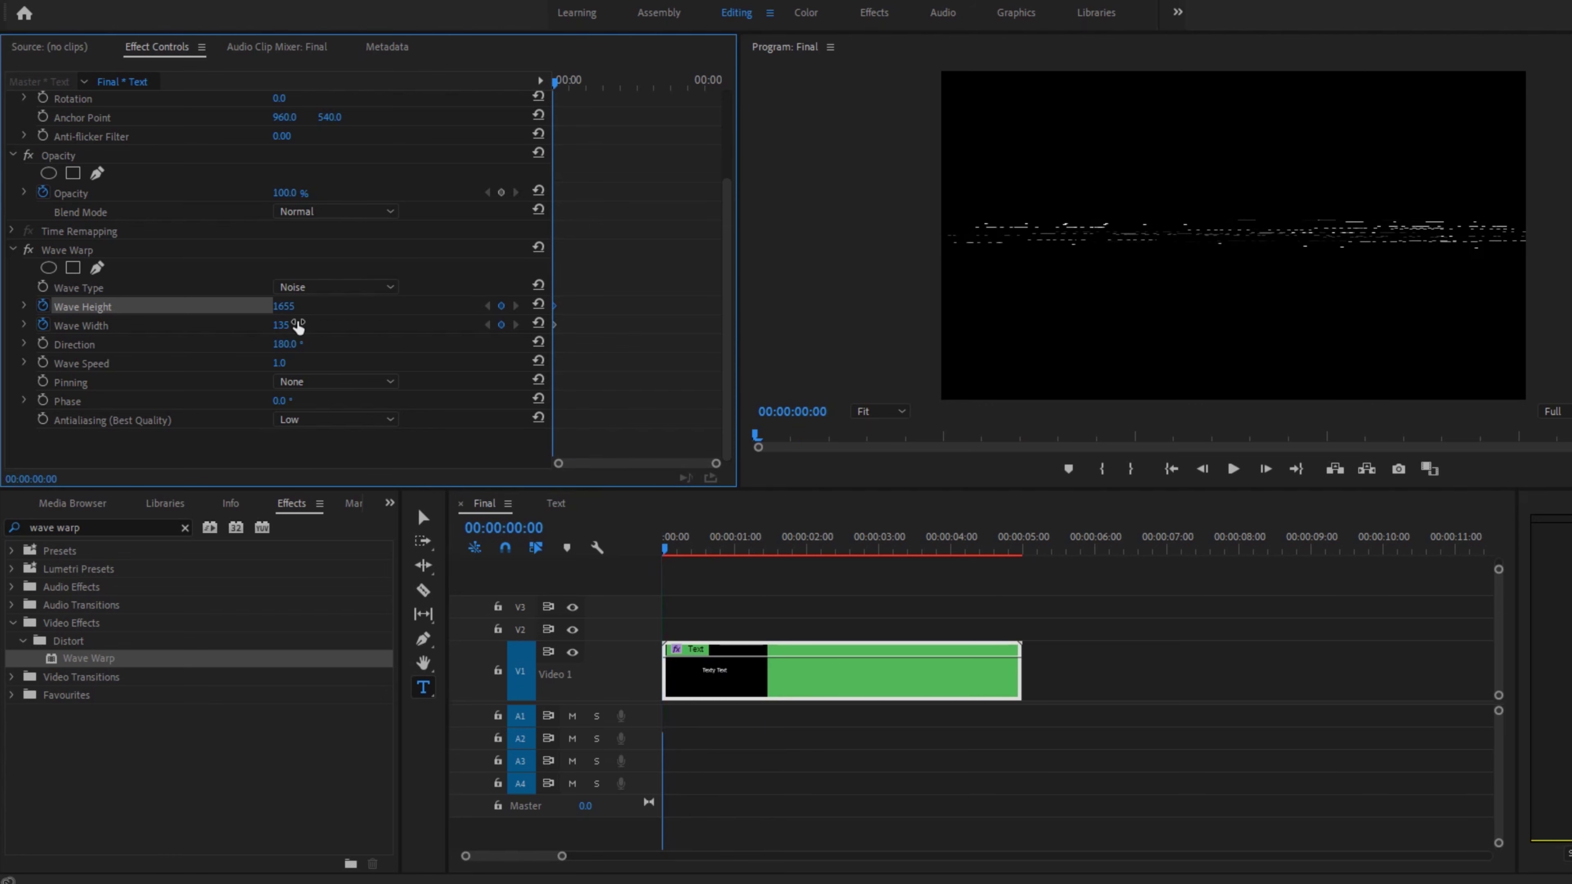
{"action": "left_click", "coordinate": [680, 550]}
{"action": "left_click_drag", "start_coordinate": [680, 549], "coordinate": [641, 587]}
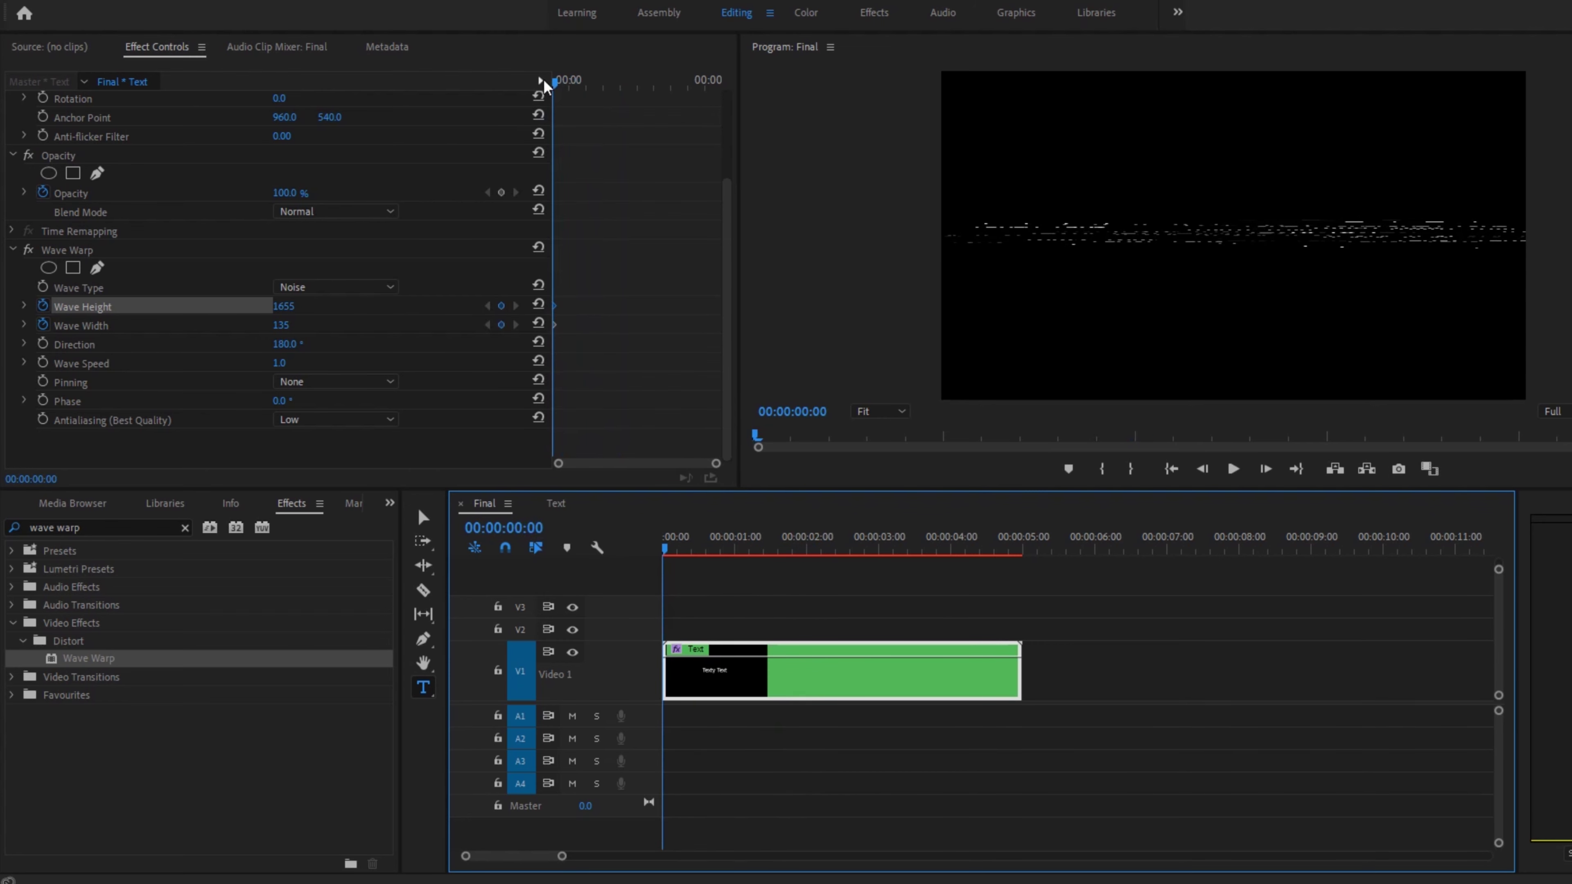
Step: Add keyframes at 00:00:00:16 with Wave Height at about 394 and Wave Width at about 64
{"action": "left_click_drag", "start_coordinate": [554, 81], "coordinate": [575, 82]}
{"action": "left_click_drag", "start_coordinate": [285, 316], "coordinate": [155, 316]}
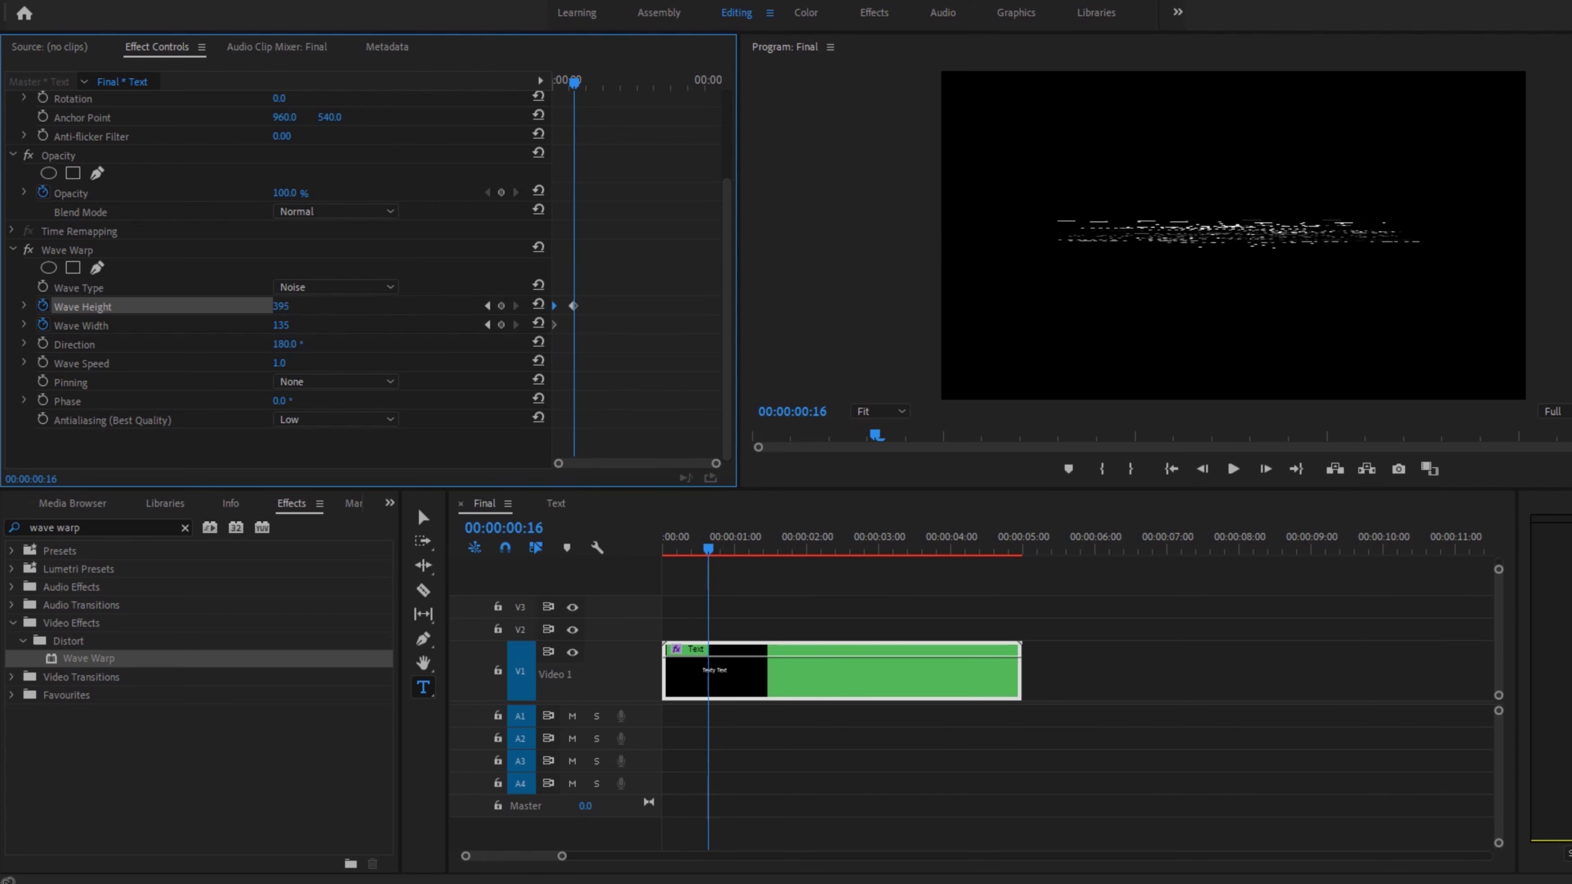
{"action": "left_click_drag", "start_coordinate": [281, 325], "coordinate": [241, 324]}
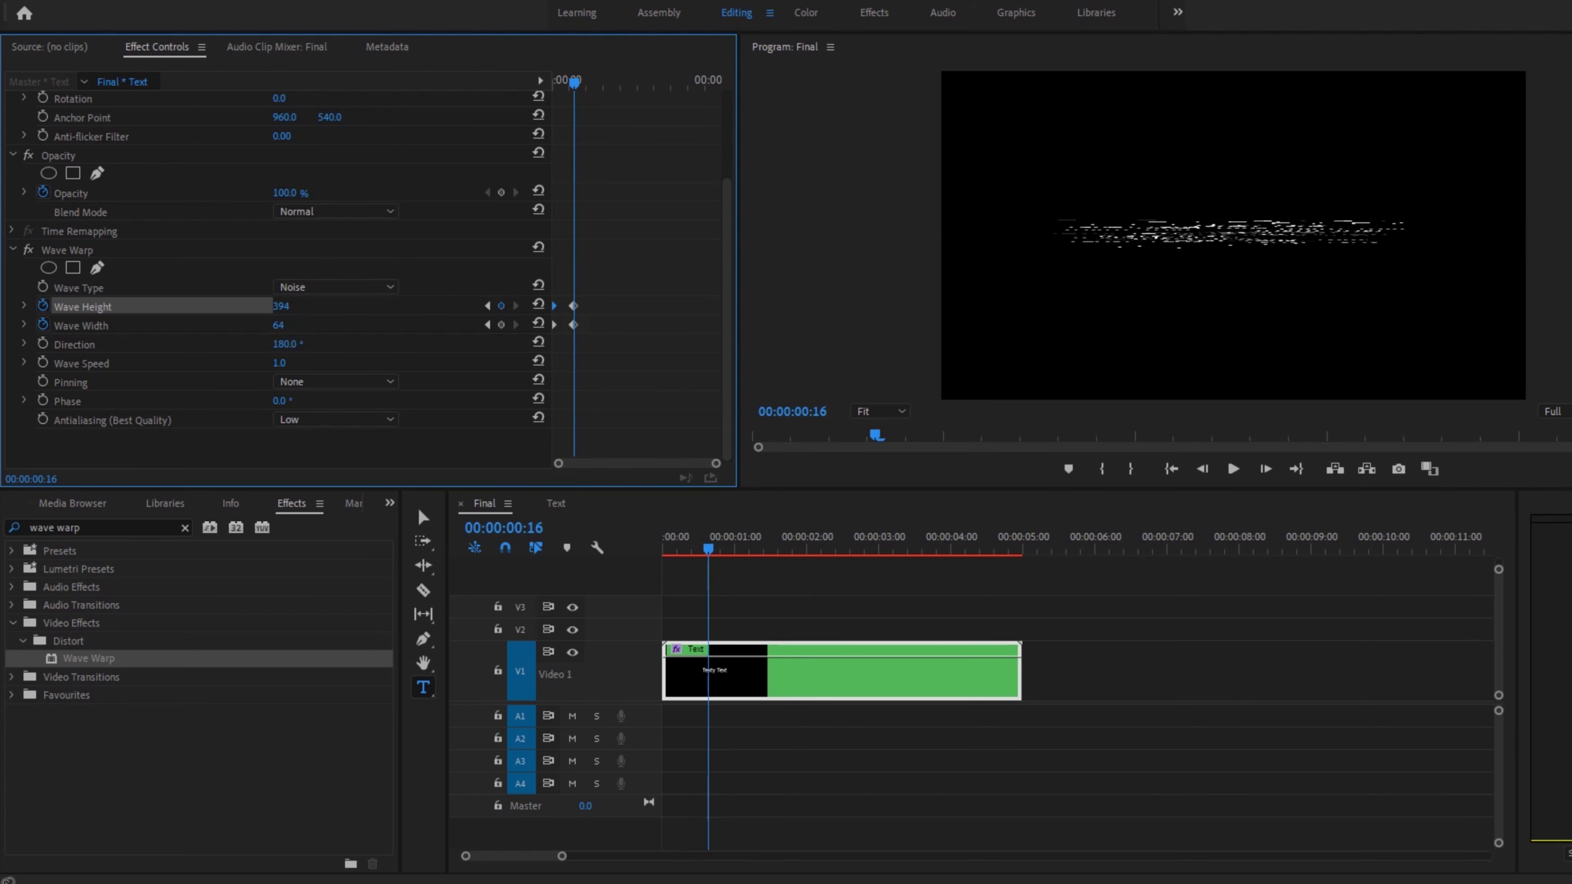
Step: Add keyframes at 00:00:01:06 with Wave Height at 0 and Wave Width at 1
{"action": "left_click_drag", "start_coordinate": [563, 84], "coordinate": [594, 82]}
{"action": "left_click_drag", "start_coordinate": [289, 306], "coordinate": [273, 306]}
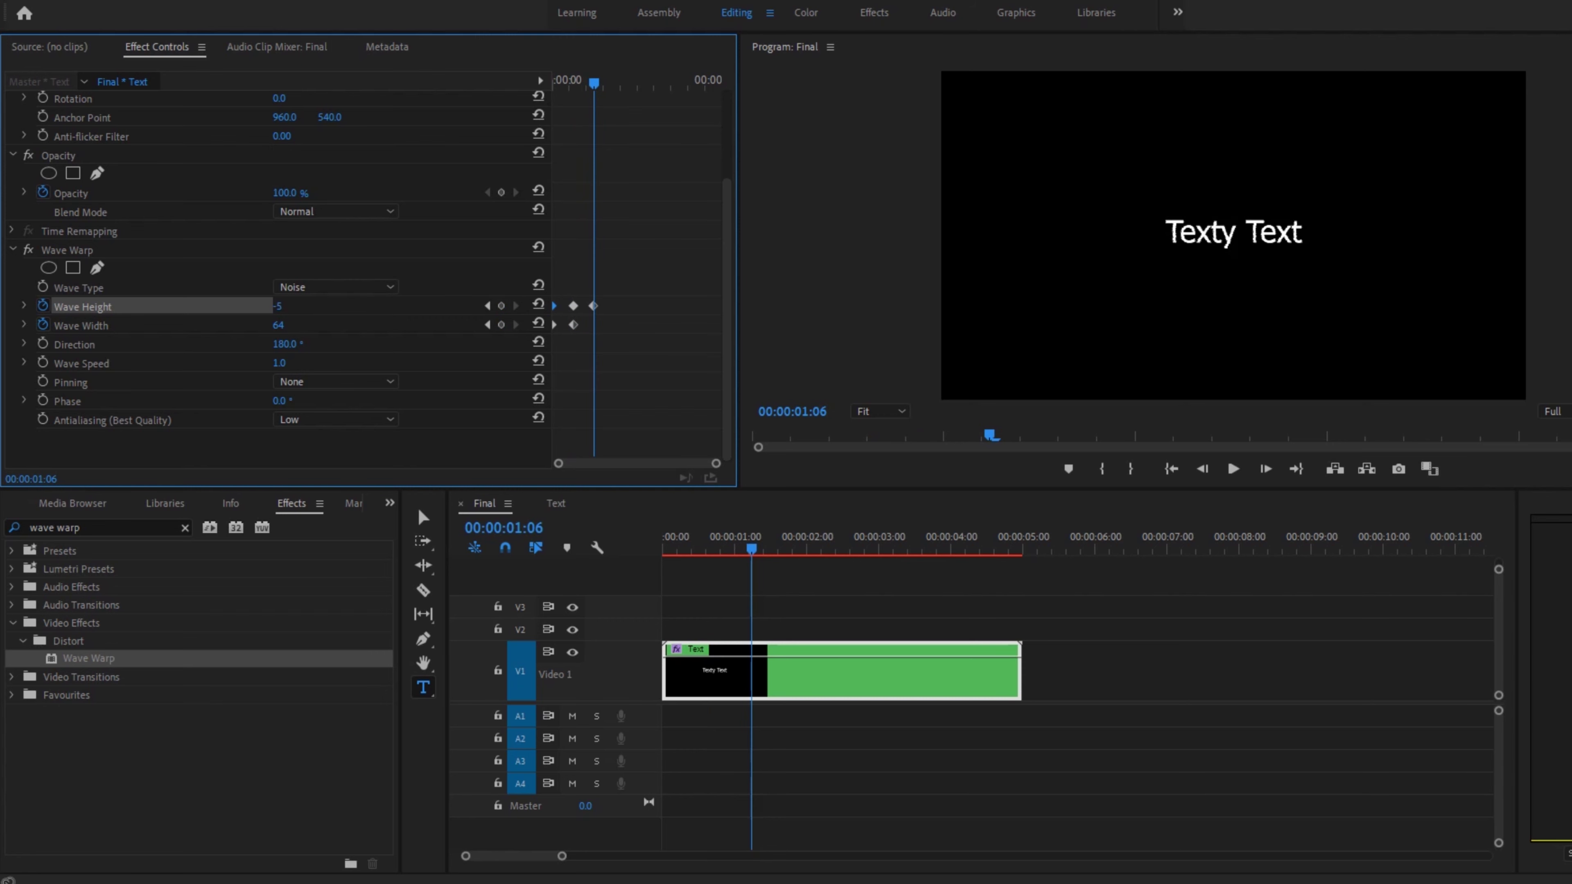
{"action": "left_click", "coordinate": [275, 306]}
{"action": "type", "text": "0"}
{"action": "key", "text": "Return"}
Step: Play back the glitch text animation from the start of the sequence
{"action": "left_click", "coordinate": [479, 560]}
{"action": "key", "text": "Home"}
{"action": "key", "text": "space"}
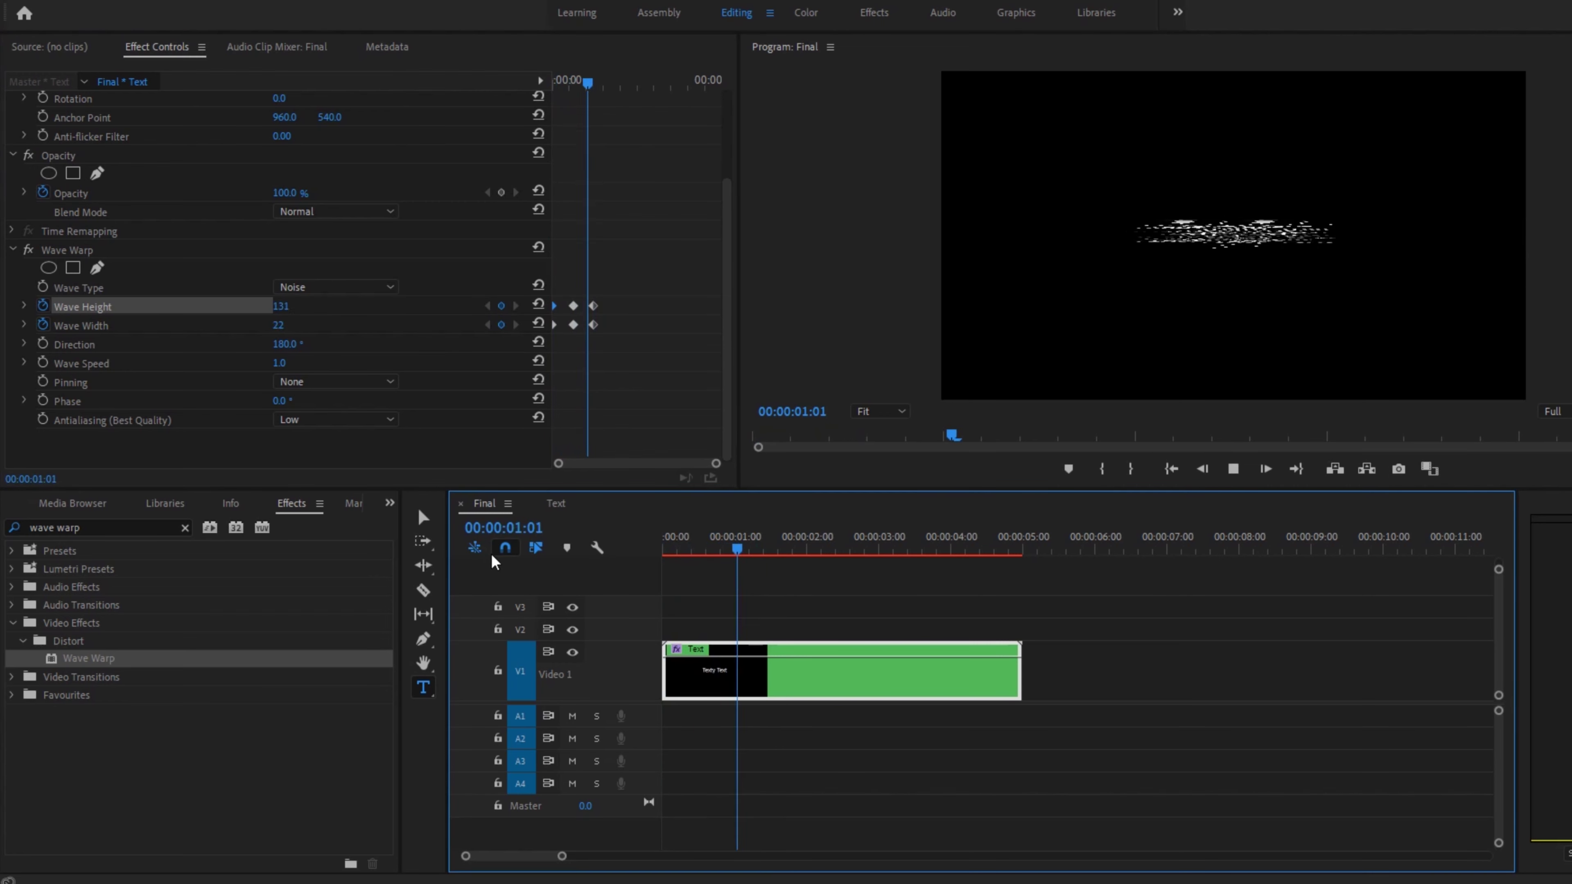
{"action": "key", "text": "Home"}
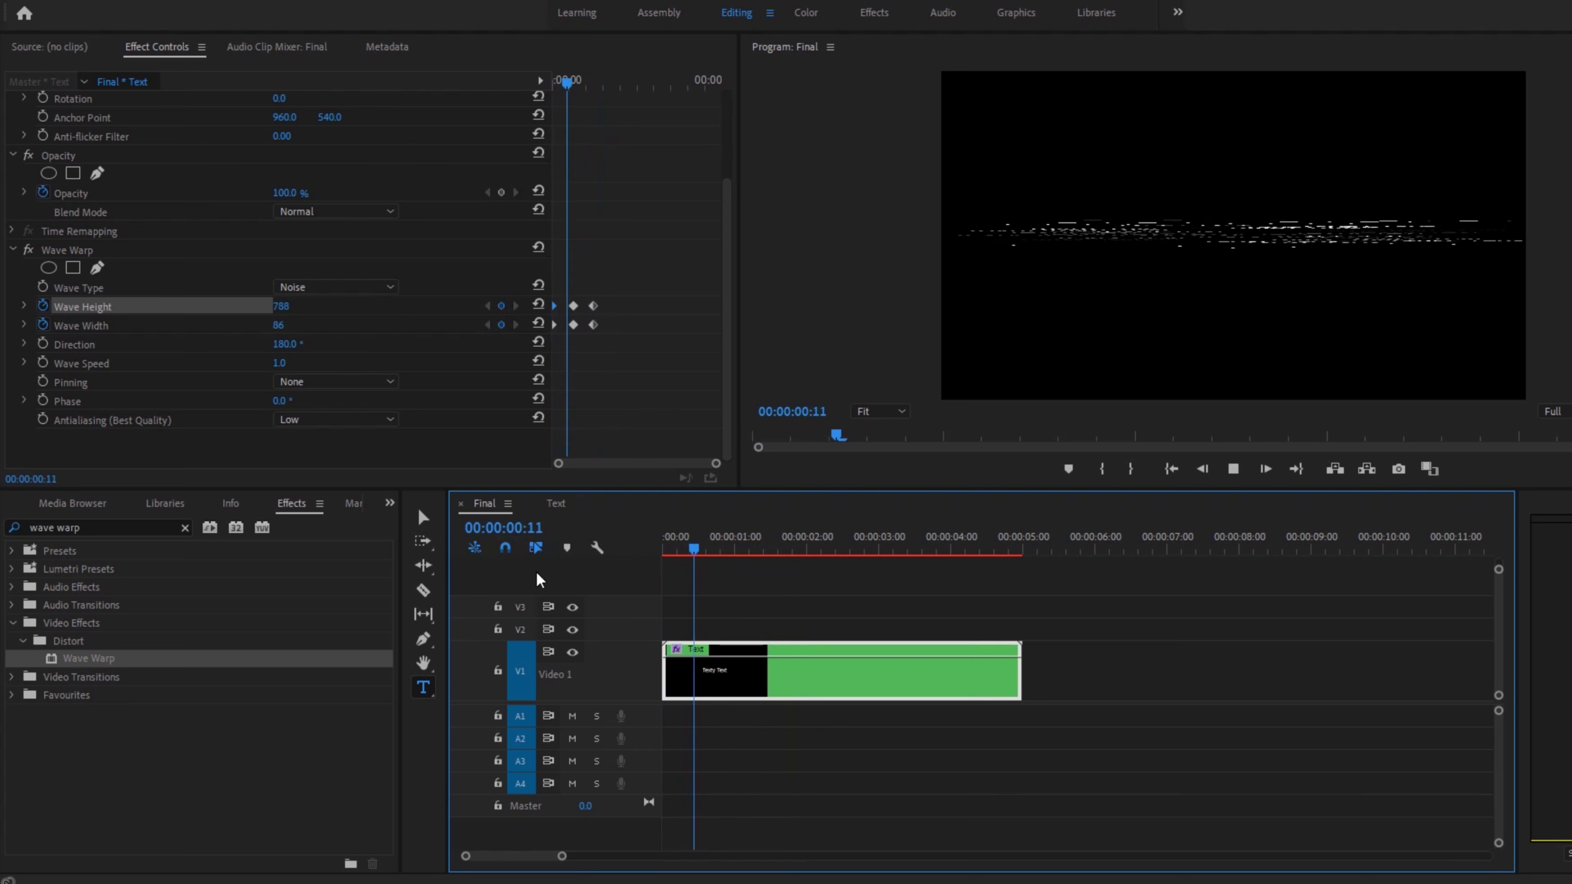
{"action": "left_click", "coordinate": [753, 548]}
{"action": "key", "text": "Home"}
{"action": "key", "text": "space"}
{"action": "key", "text": "space"}
Step: Set the Wave Height keyframe at 00:00:01:06 to -10 and play back the text past that point
{"action": "left_click", "coordinate": [592, 77]}
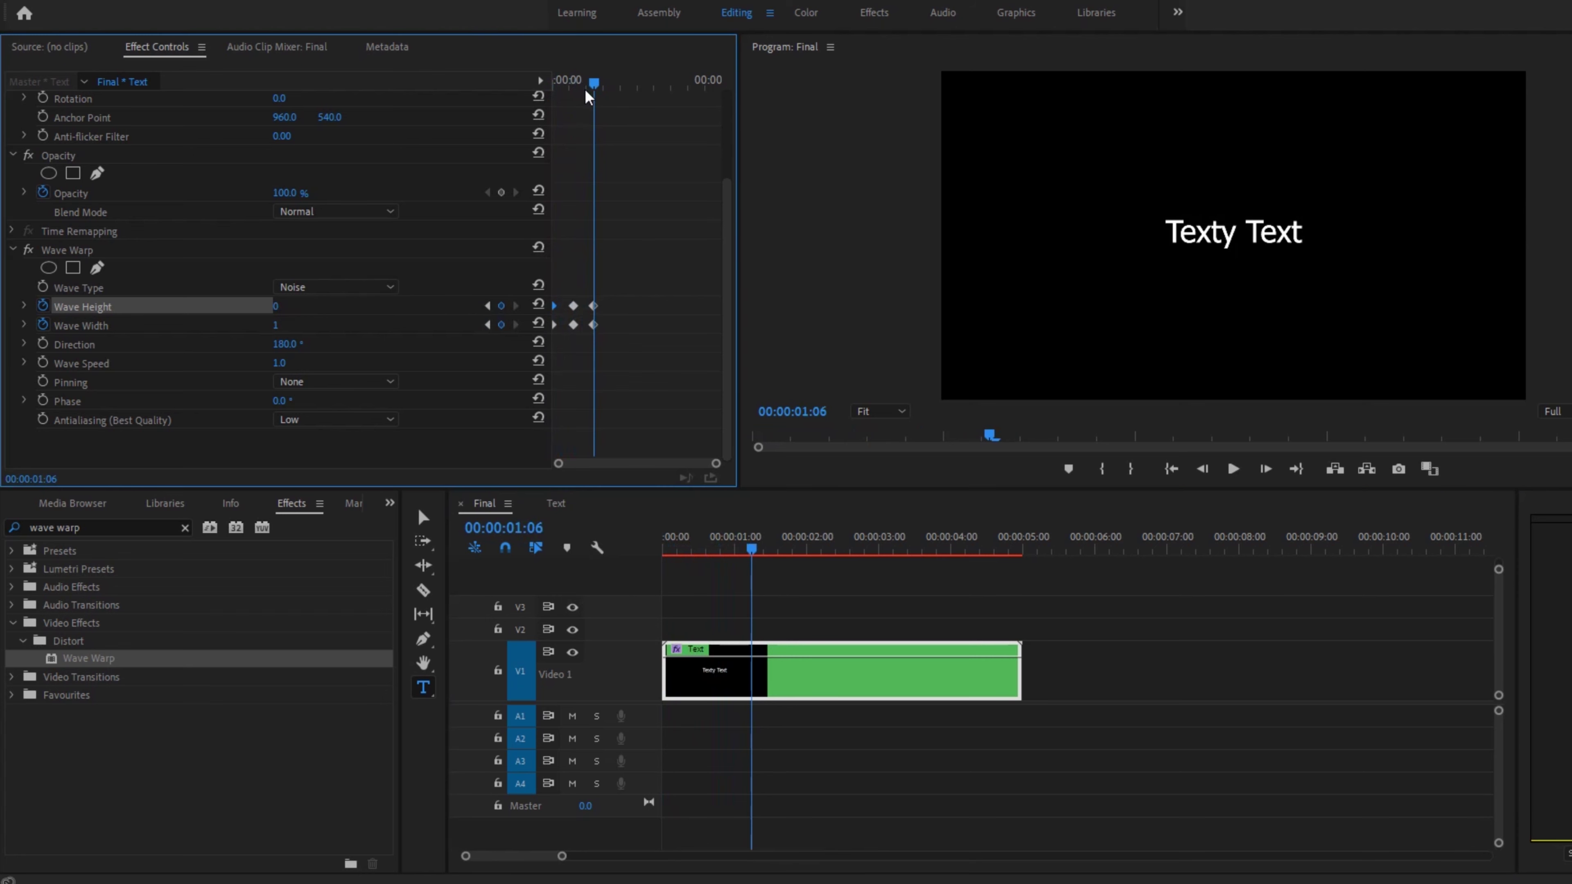
{"action": "left_click", "coordinate": [277, 308]}
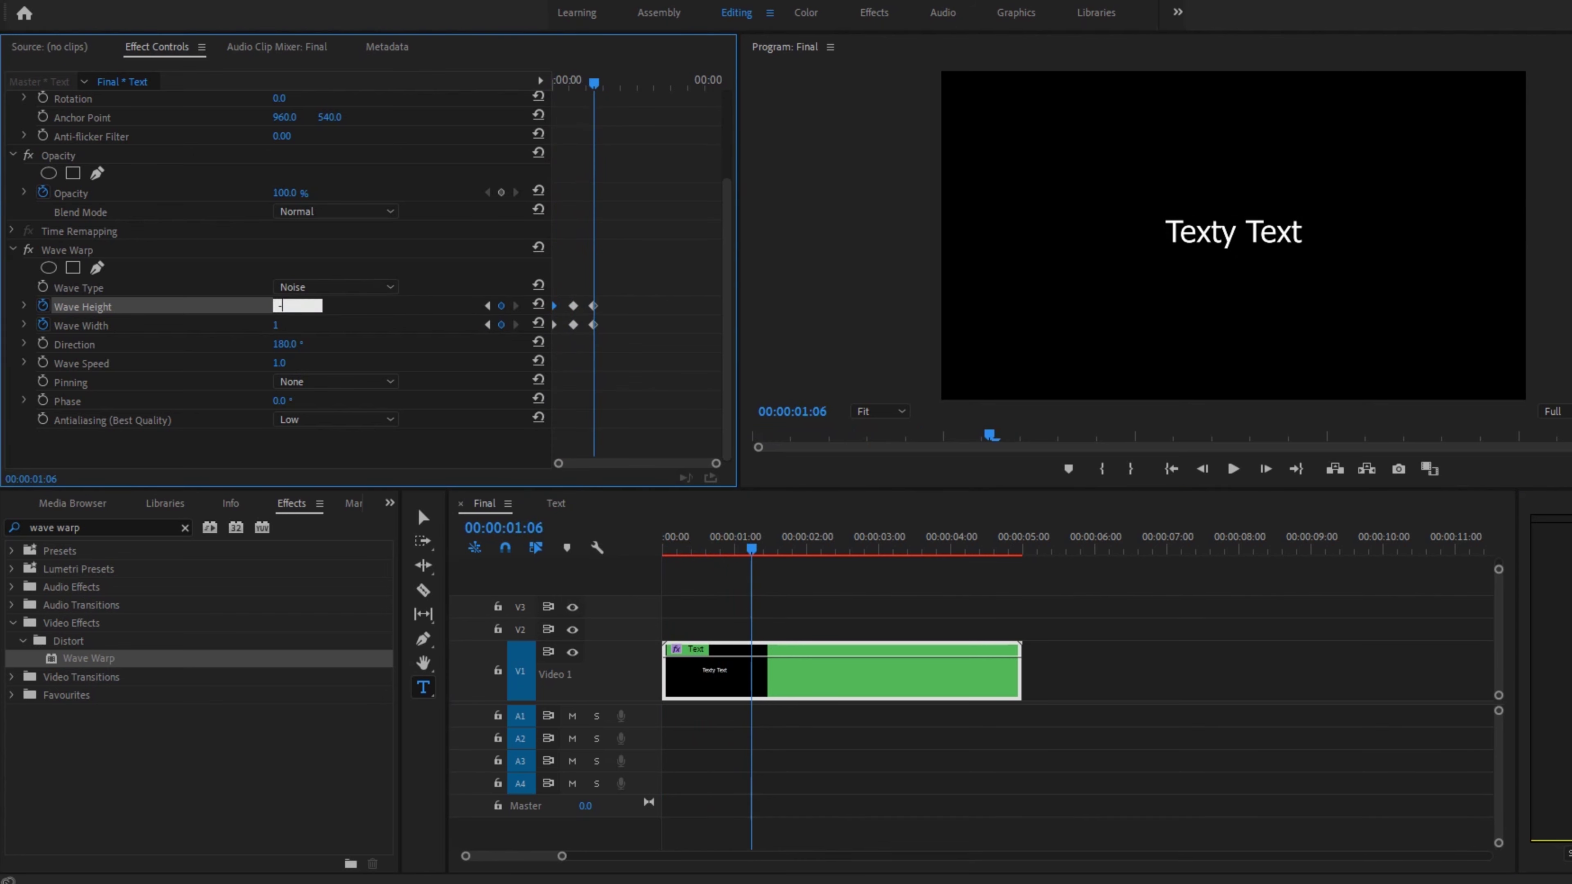
{"action": "key", "text": "Return"}
{"action": "left_click", "coordinate": [725, 544]}
{"action": "key", "text": "space"}
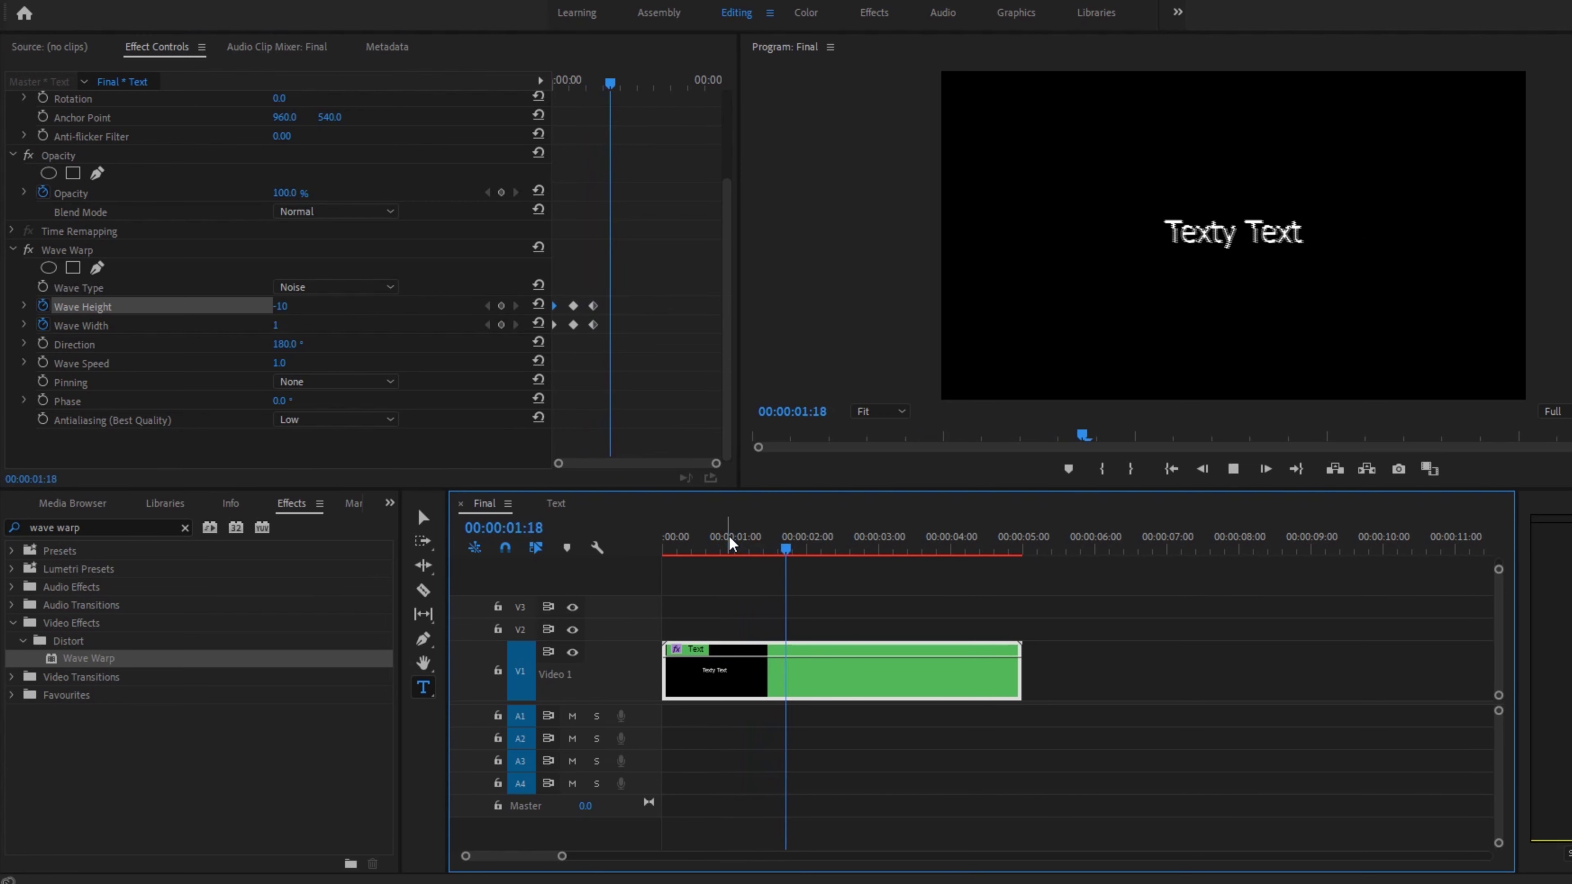
{"action": "left_click", "coordinate": [833, 533]}
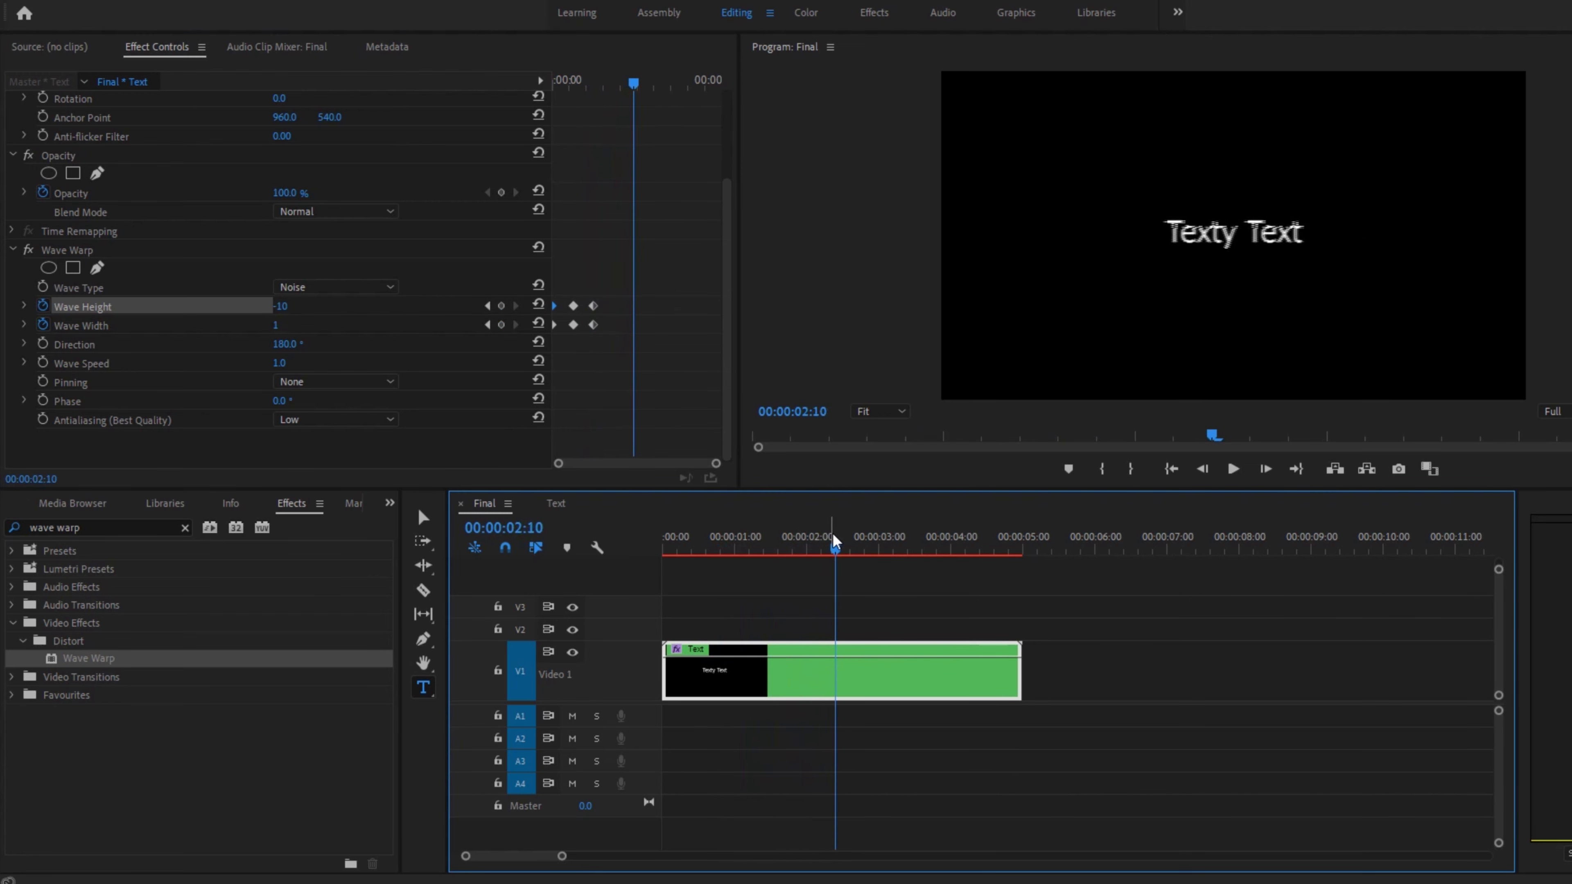
Step: Add a Wave Height keyframe of 0 at 00:00:01:09 and play the animation from the start
{"action": "left_click_drag", "start_coordinate": [617, 79], "coordinate": [607, 132]}
{"action": "left_click", "coordinate": [278, 306]}
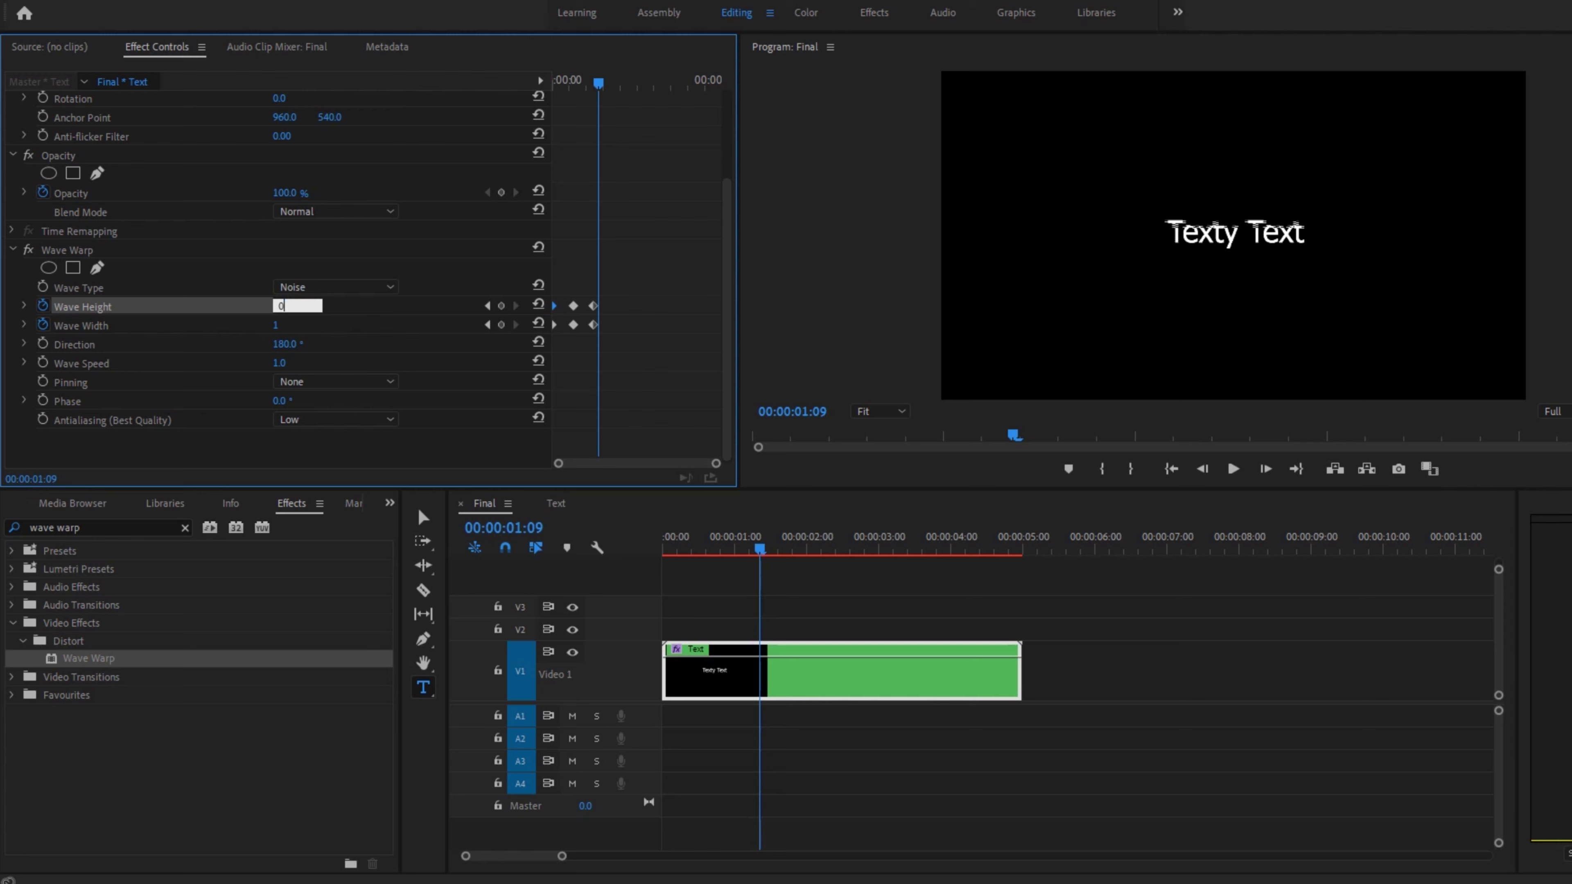
{"action": "type", "text": "0"}
{"action": "key", "text": "Return"}
{"action": "left_click", "coordinate": [504, 576]}
{"action": "key", "text": "Home"}
{"action": "key", "text": "space"}
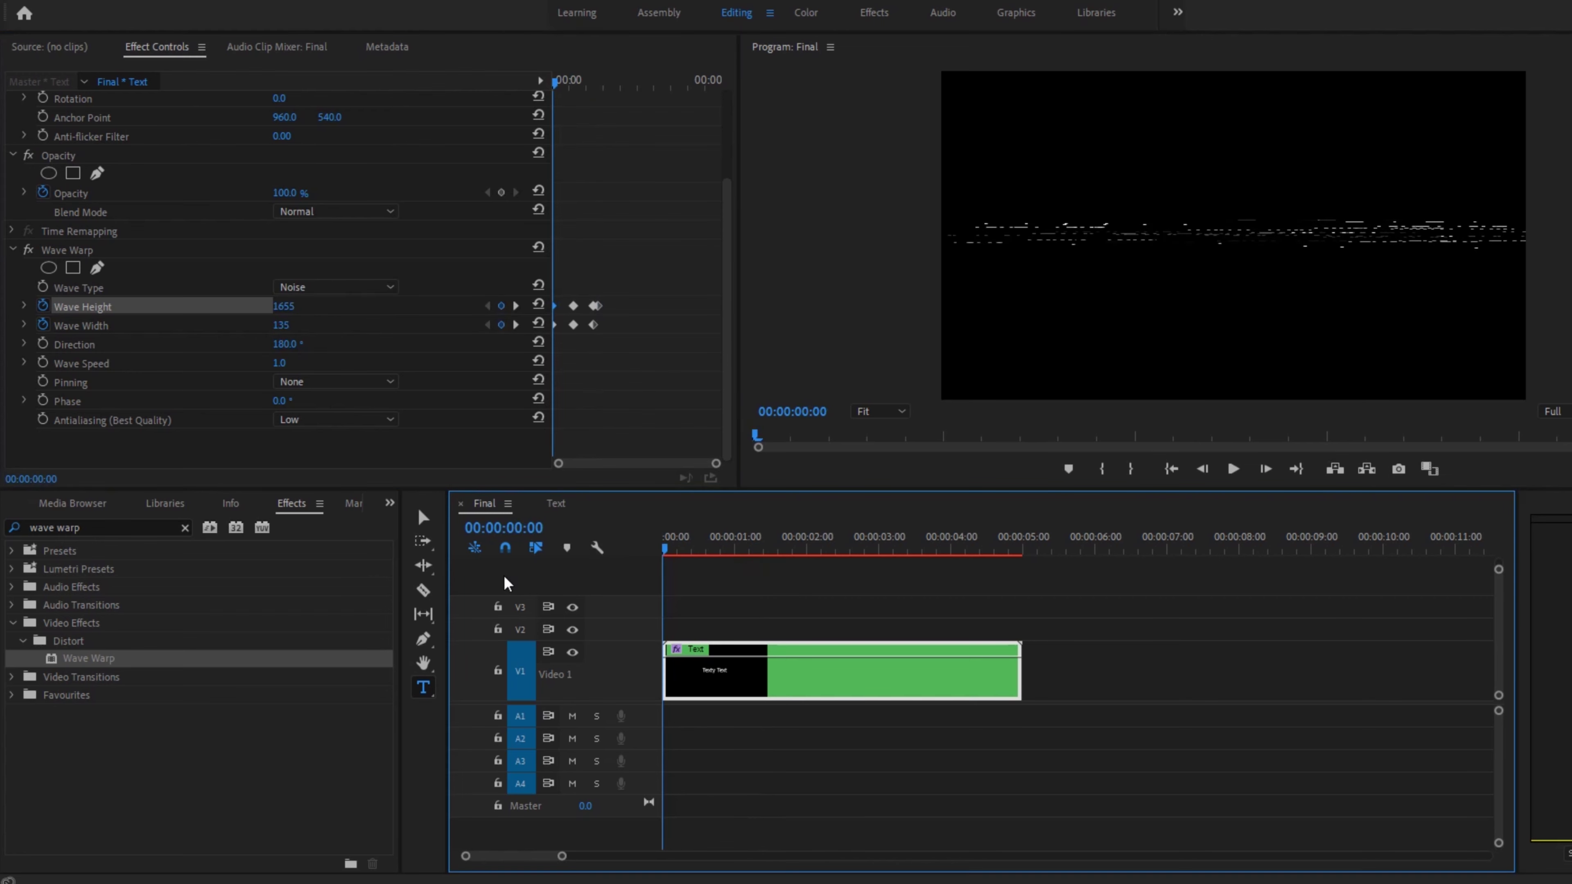
{"action": "key", "text": "space"}
Step: Move the last Wave Height keyframe slightly later in time, away from the keyframe before it
{"action": "key", "text": "equal"}
{"action": "key", "text": "equal"}
{"action": "key", "text": "minus"}
{"action": "key", "text": "minus"}
{"action": "key", "text": "minus"}
{"action": "left_click", "coordinate": [634, 427]}
{"action": "key", "text": "equal"}
{"action": "key", "text": "equal"}
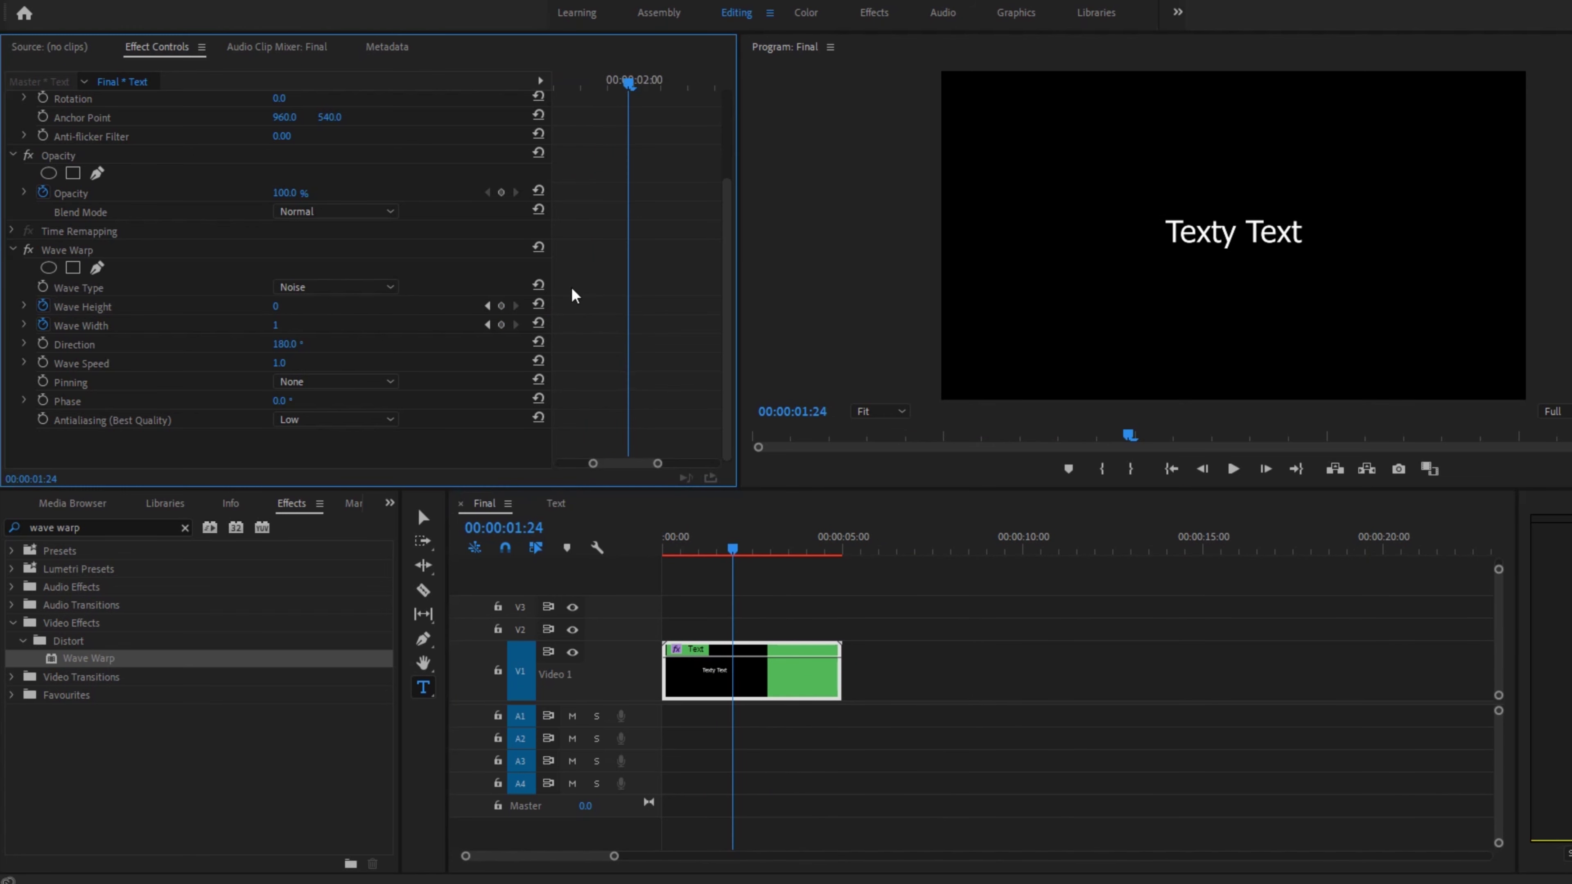
{"action": "left_click_drag", "start_coordinate": [624, 464], "coordinate": [614, 464]}
{"action": "left_click_drag", "start_coordinate": [601, 306], "coordinate": [624, 306]}
Step: Play back the retimed glitch animation from the start of the sequence and again through its end
{"action": "left_click_drag", "start_coordinate": [734, 548], "coordinate": [492, 557]}
{"action": "key", "text": "space"}
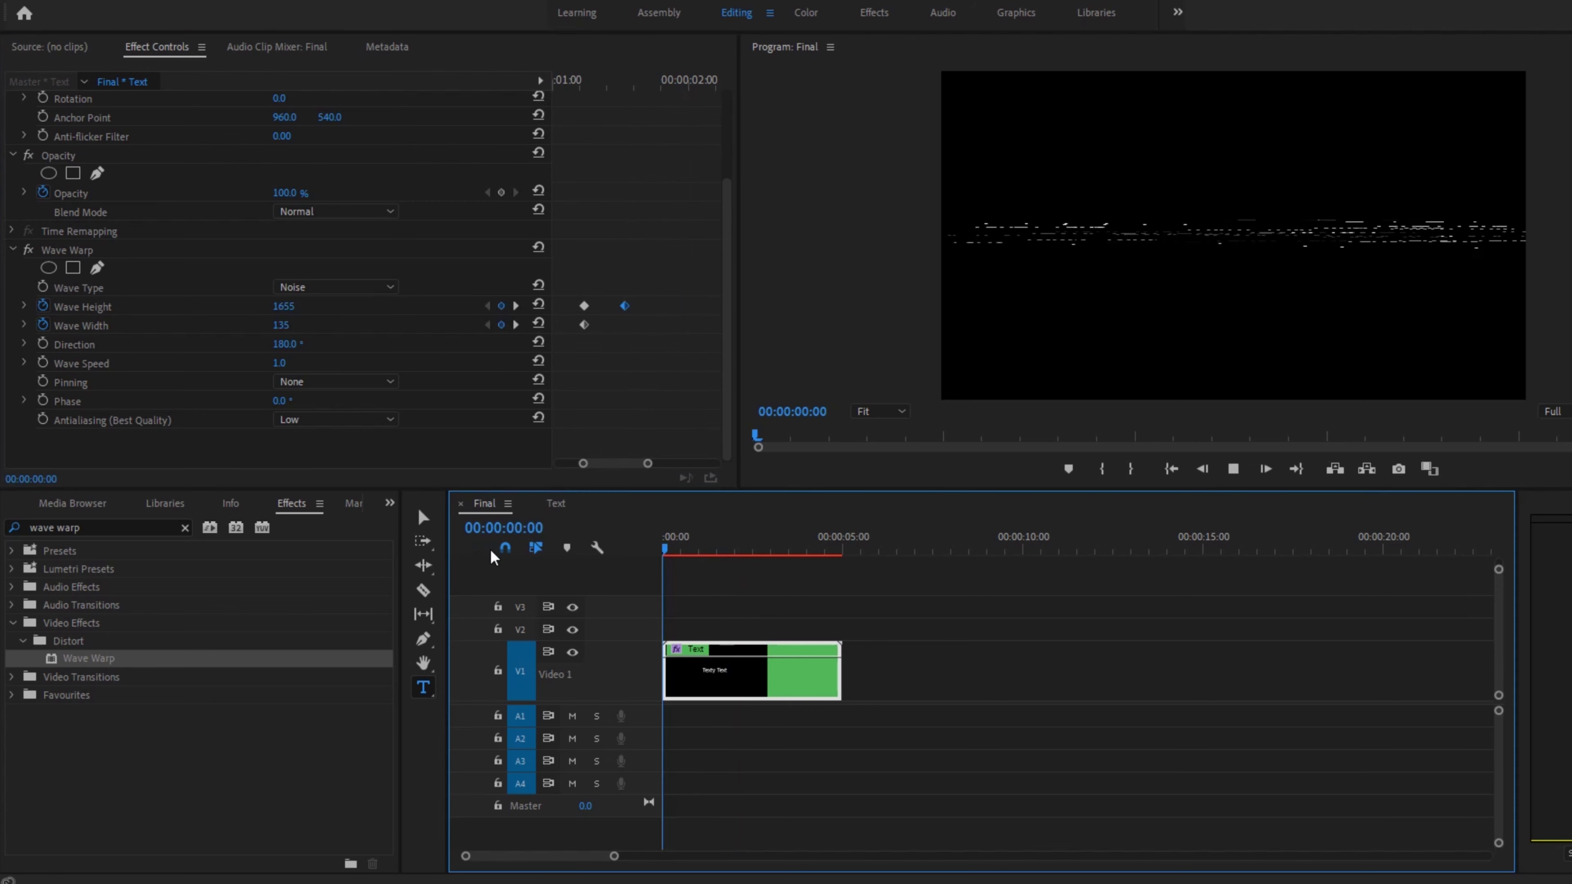
{"action": "left_click", "coordinate": [728, 553]}
{"action": "left_click_drag", "start_coordinate": [727, 553], "coordinate": [698, 557]}
{"action": "key", "text": "space"}
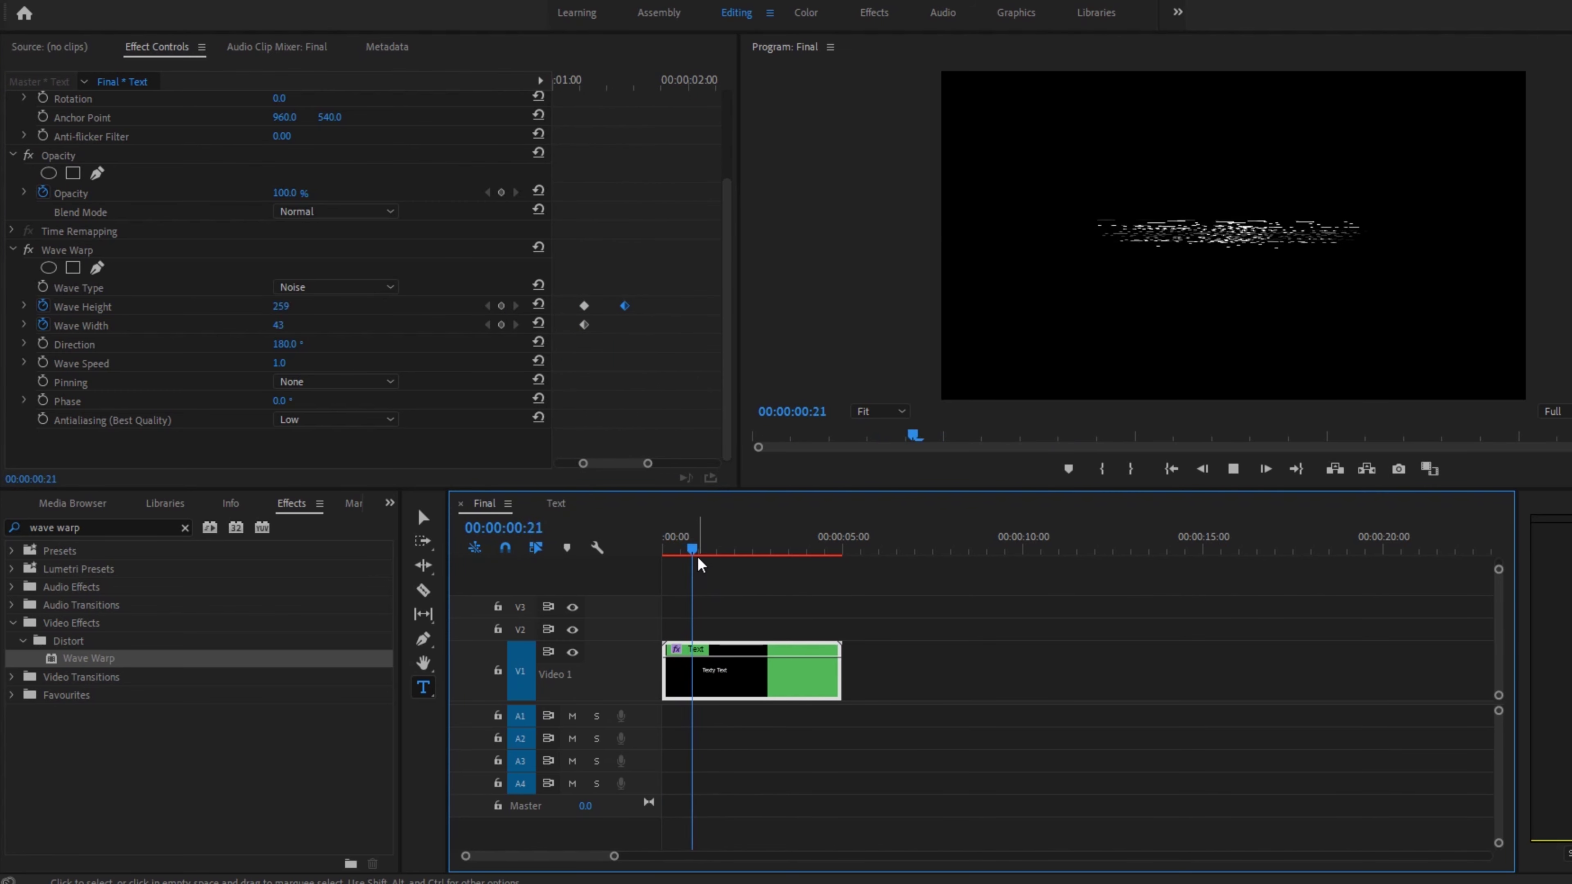
{"action": "key", "text": "space"}
Step: Duplicate the Text clip from V1 onto tracks V2 and V3, aligned with the original
{"action": "left_click", "coordinate": [752, 604]}
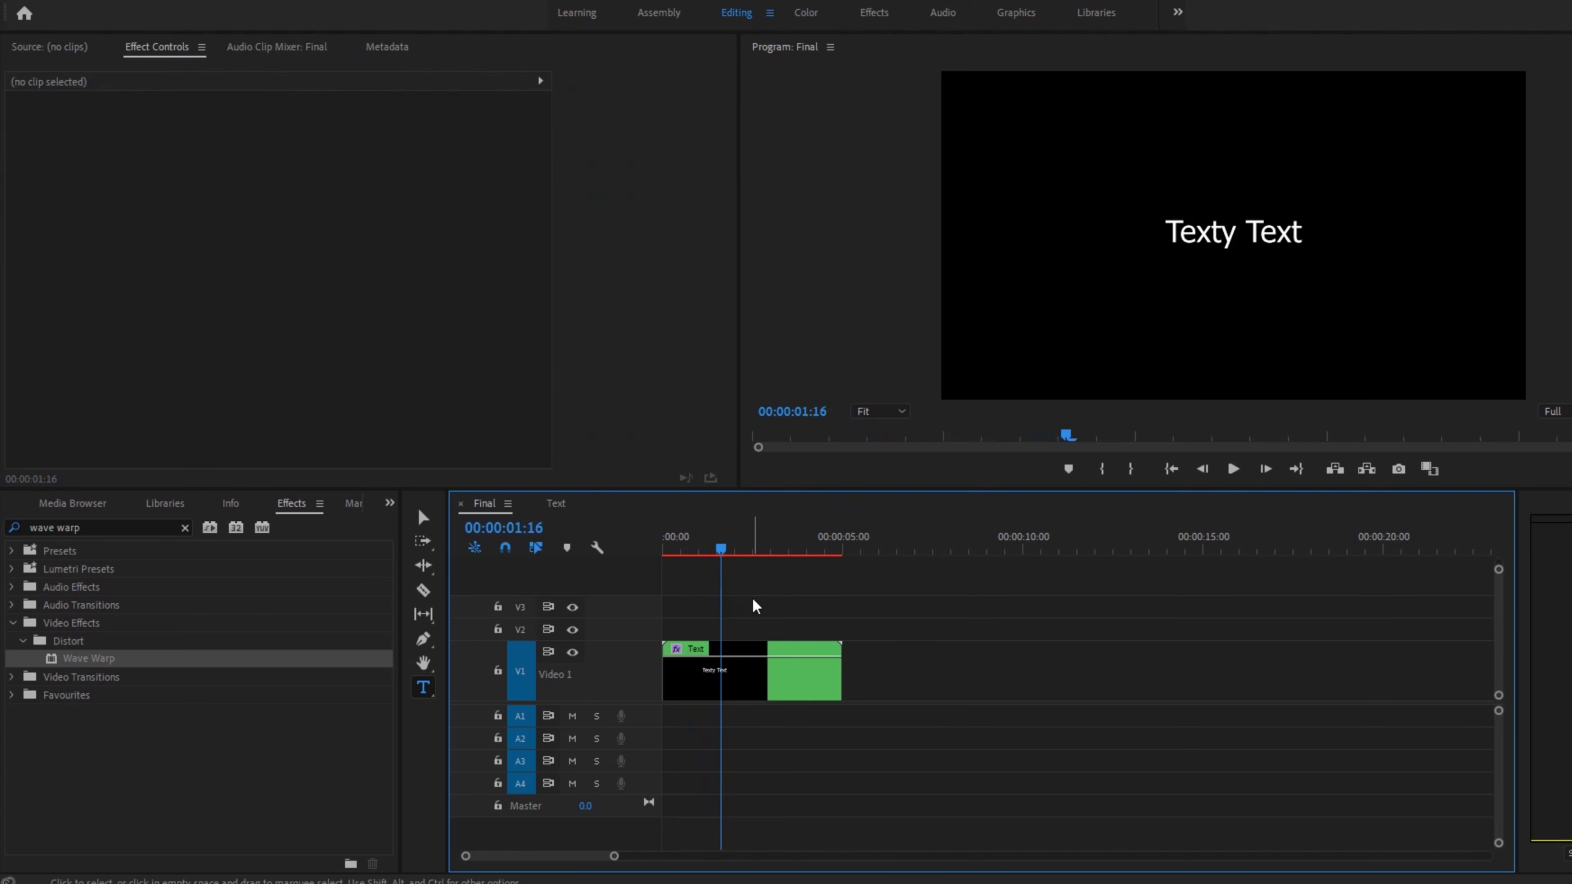
{"action": "key", "text": "minus"}
{"action": "left_click", "coordinate": [678, 679]}
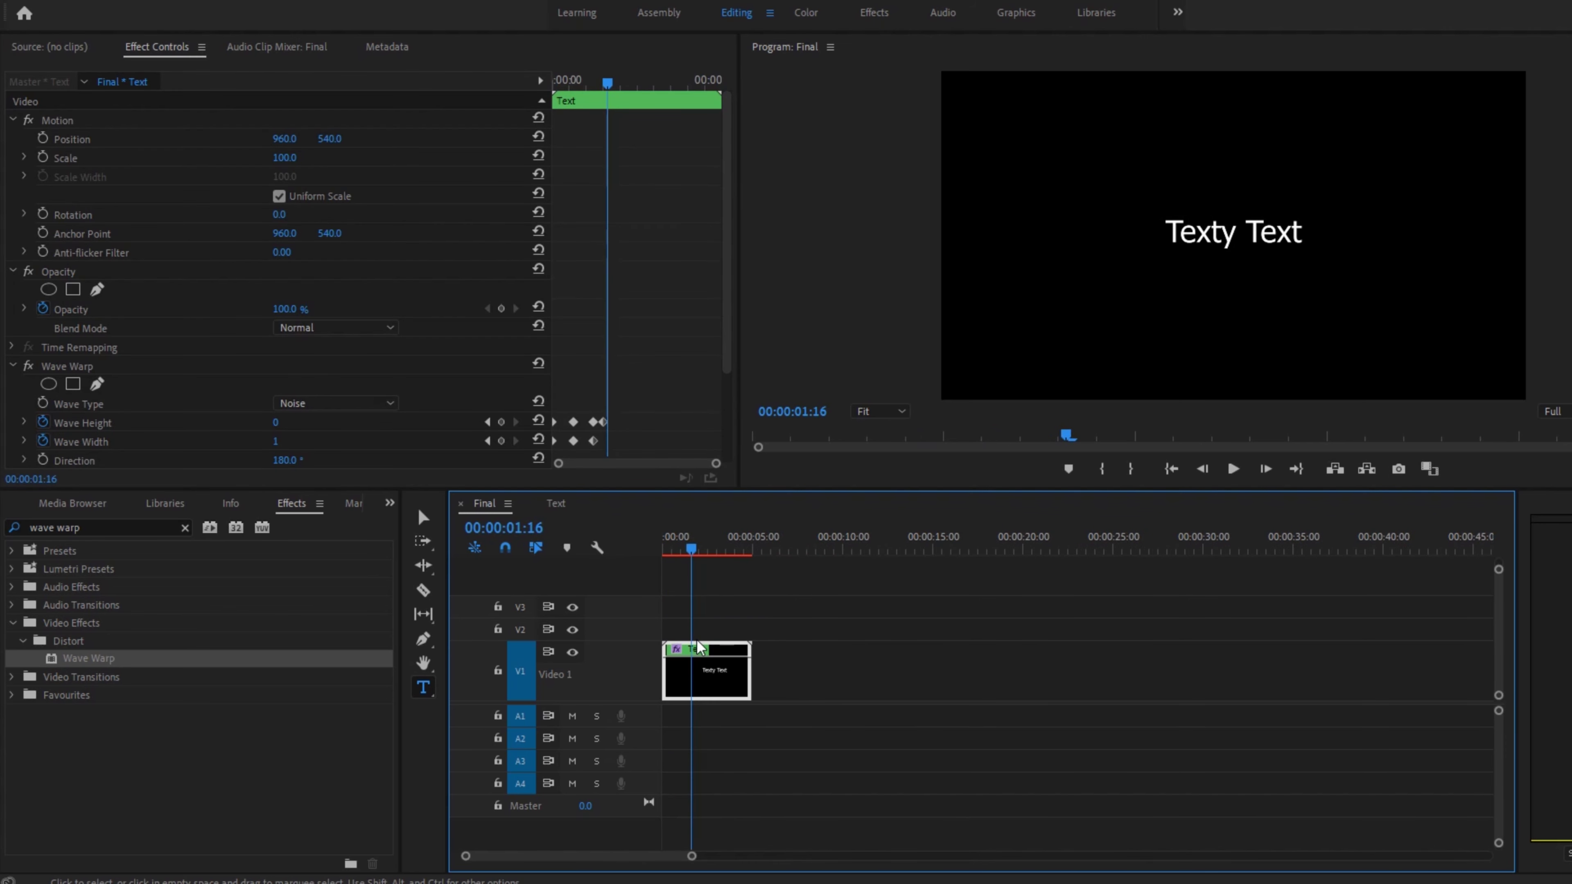
{"action": "left_click_drag", "start_coordinate": [705, 708], "coordinate": [698, 594]}
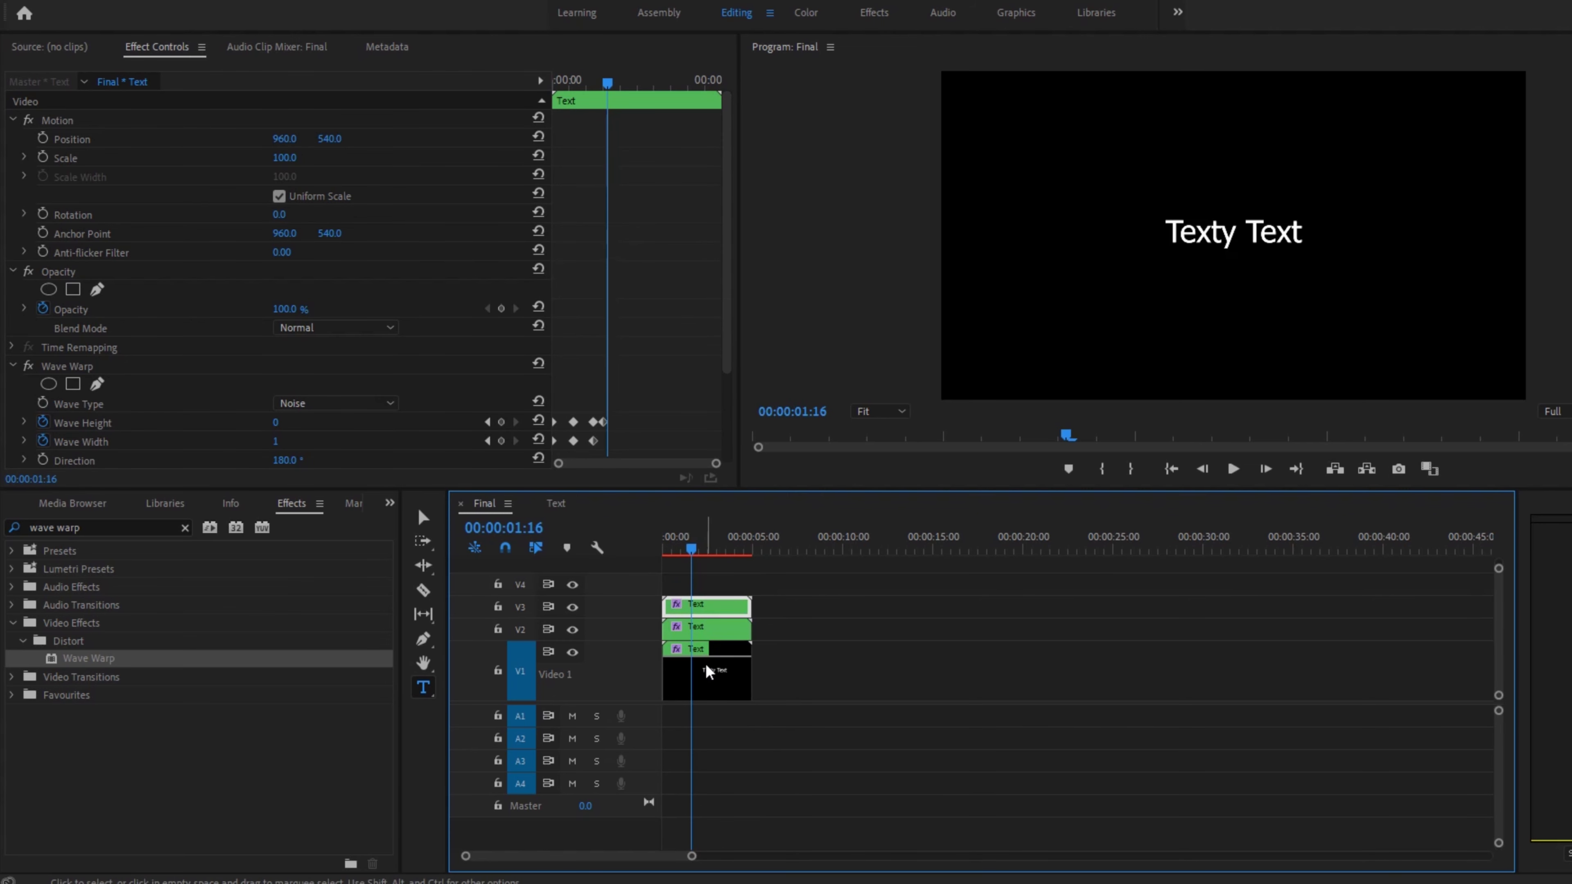
{"action": "left_click", "coordinate": [702, 662]}
{"action": "left_click", "coordinate": [700, 610]}
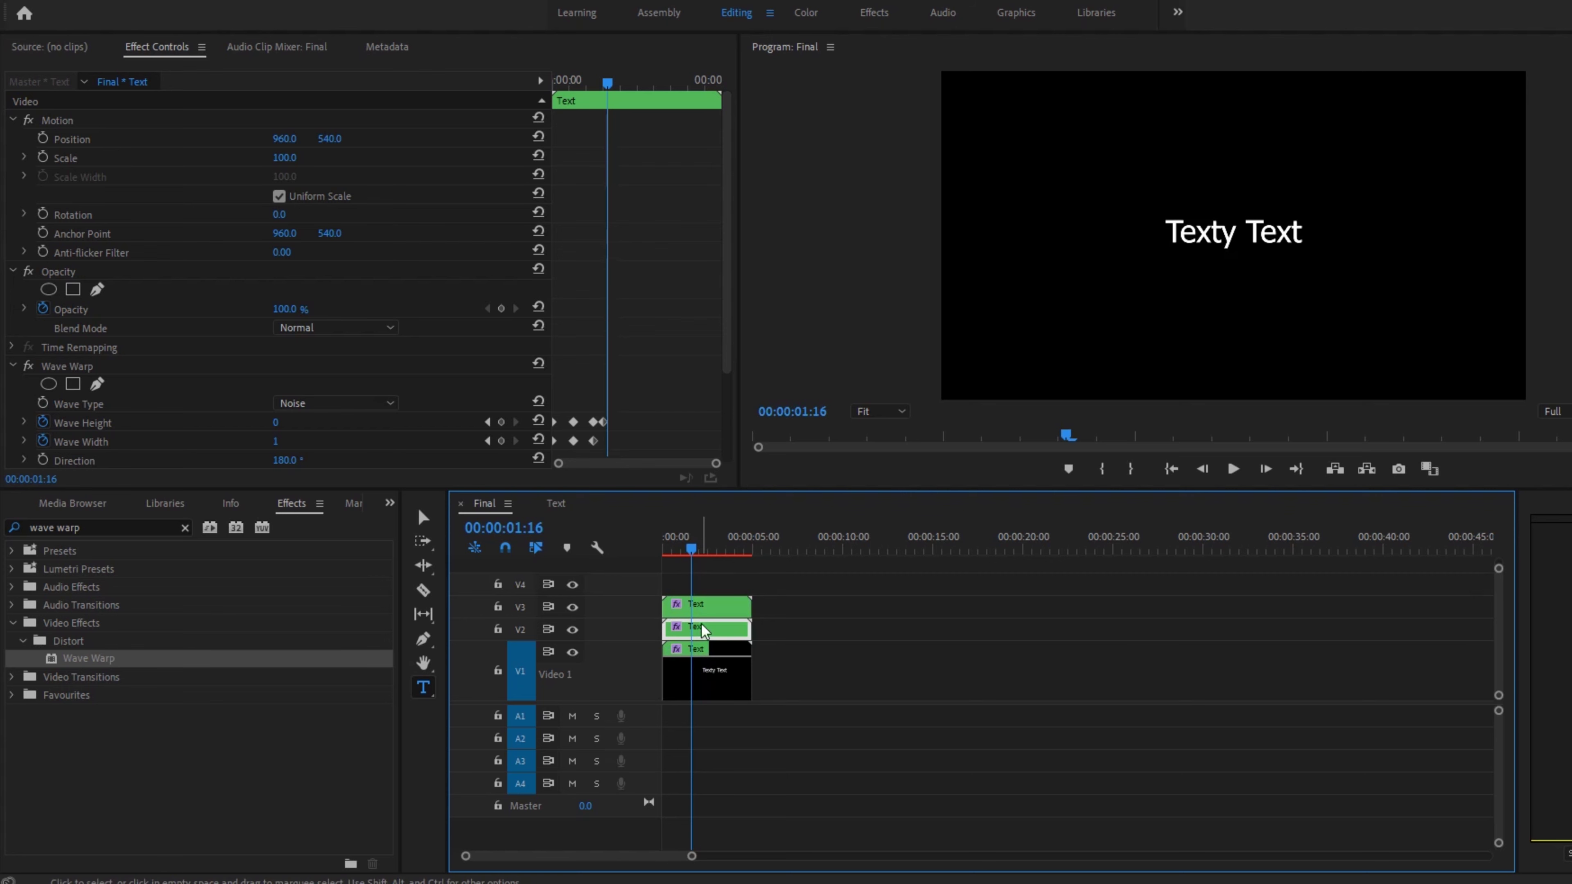
Step: Play back the three stacked Text clips from the start of the sequence
{"action": "left_click", "coordinate": [660, 547]}
{"action": "key", "text": "space"}
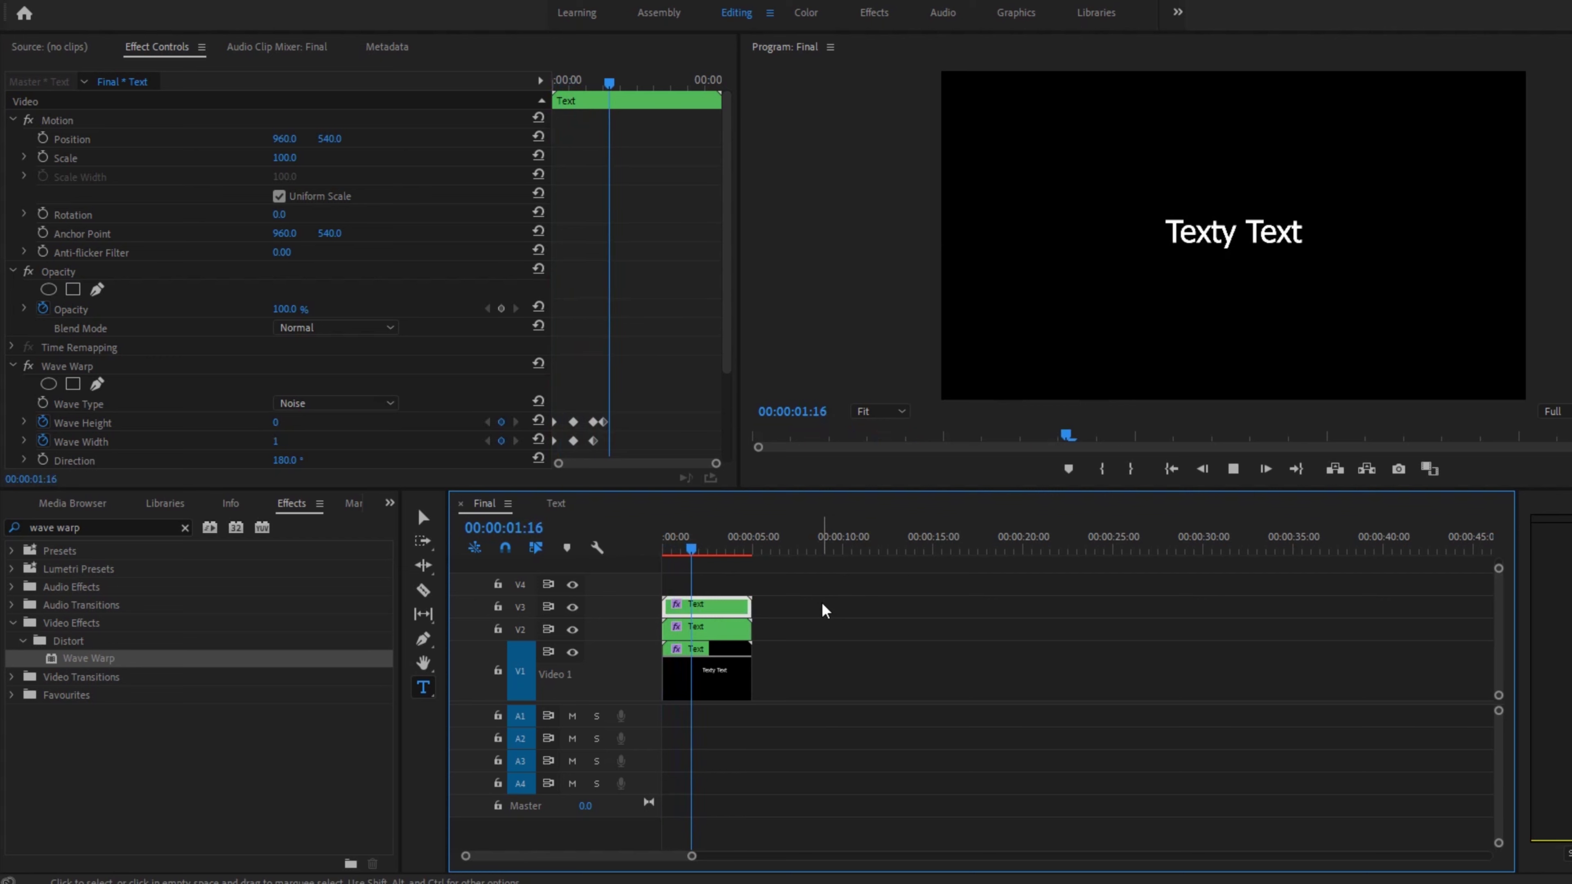
{"action": "key", "text": "="}
{"action": "key", "text": "space"}
Step: Find the Arithmetic video effect and apply it to the Text clips on V1, V2 and V3
{"action": "left_click", "coordinate": [729, 681]}
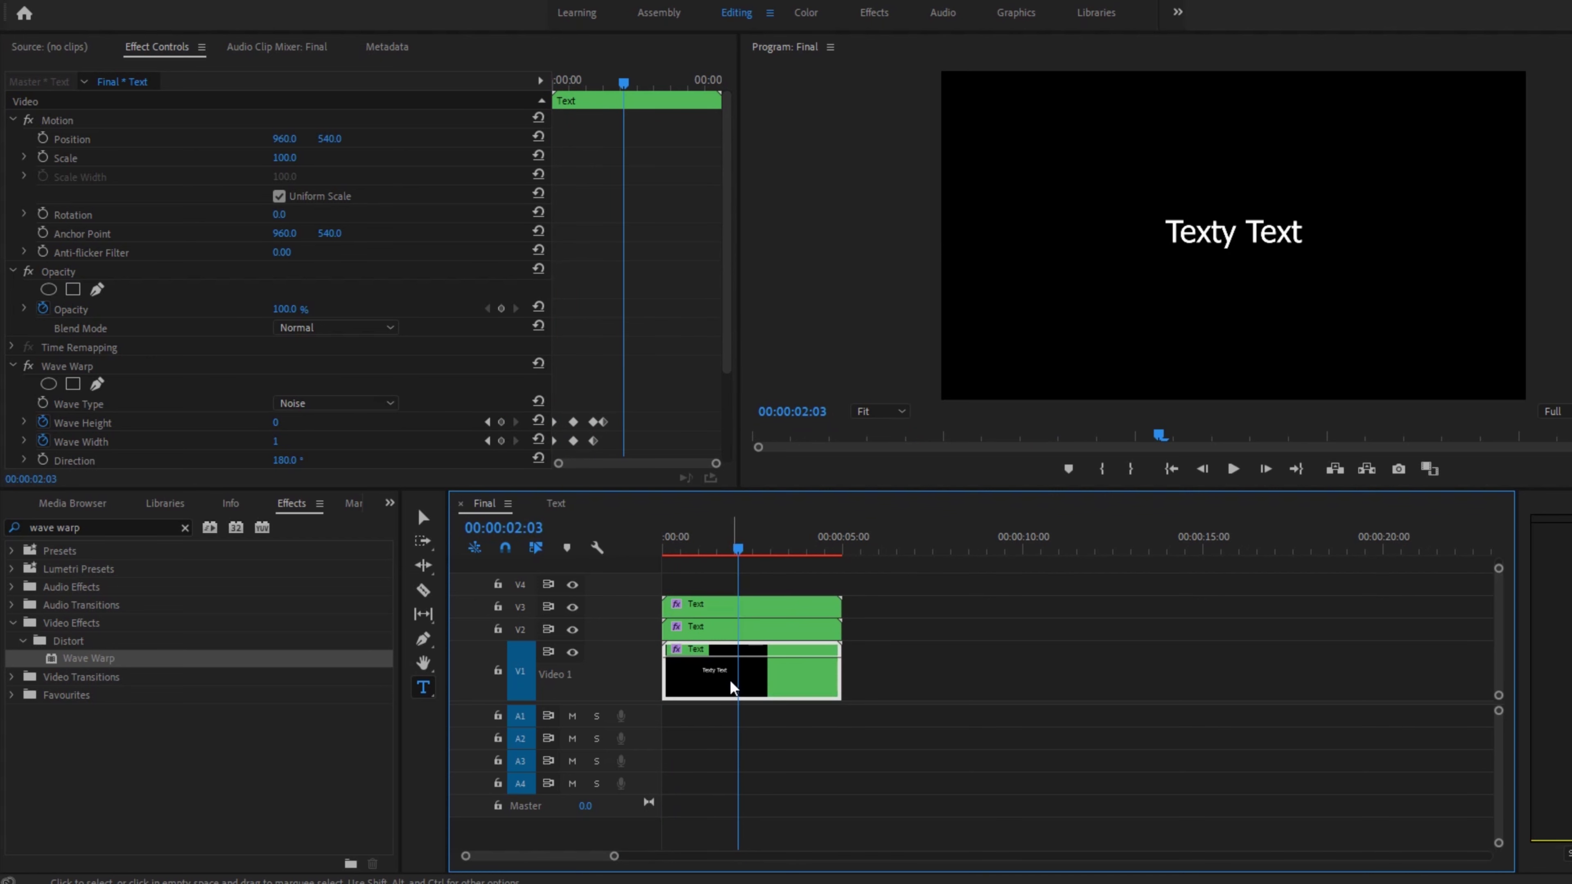
{"action": "left_click", "coordinate": [184, 528]}
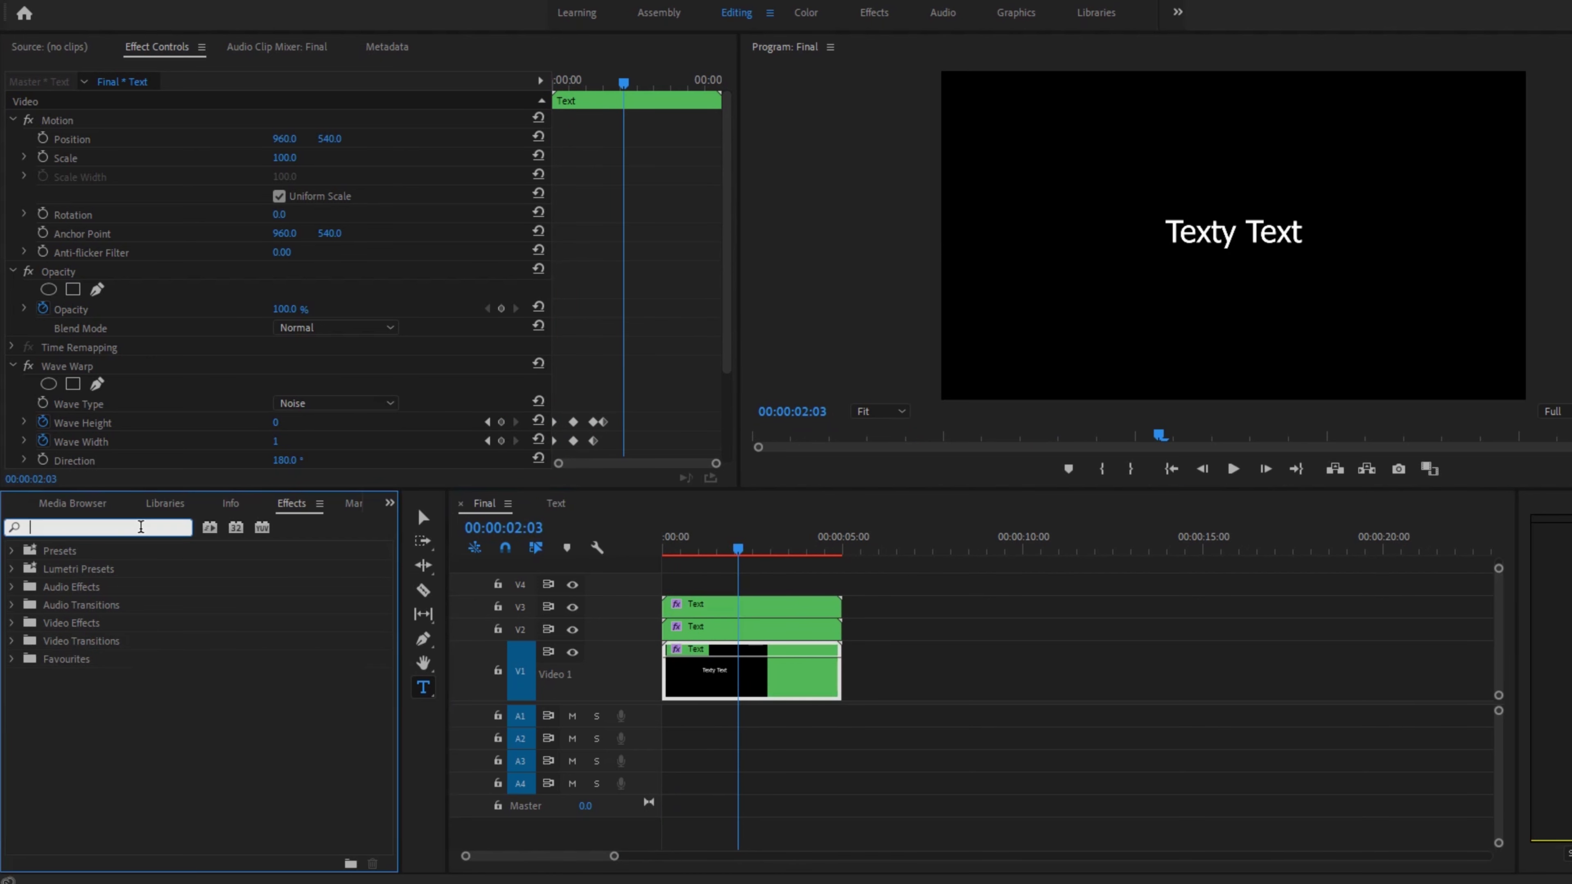
{"action": "type", "text": "ari"}
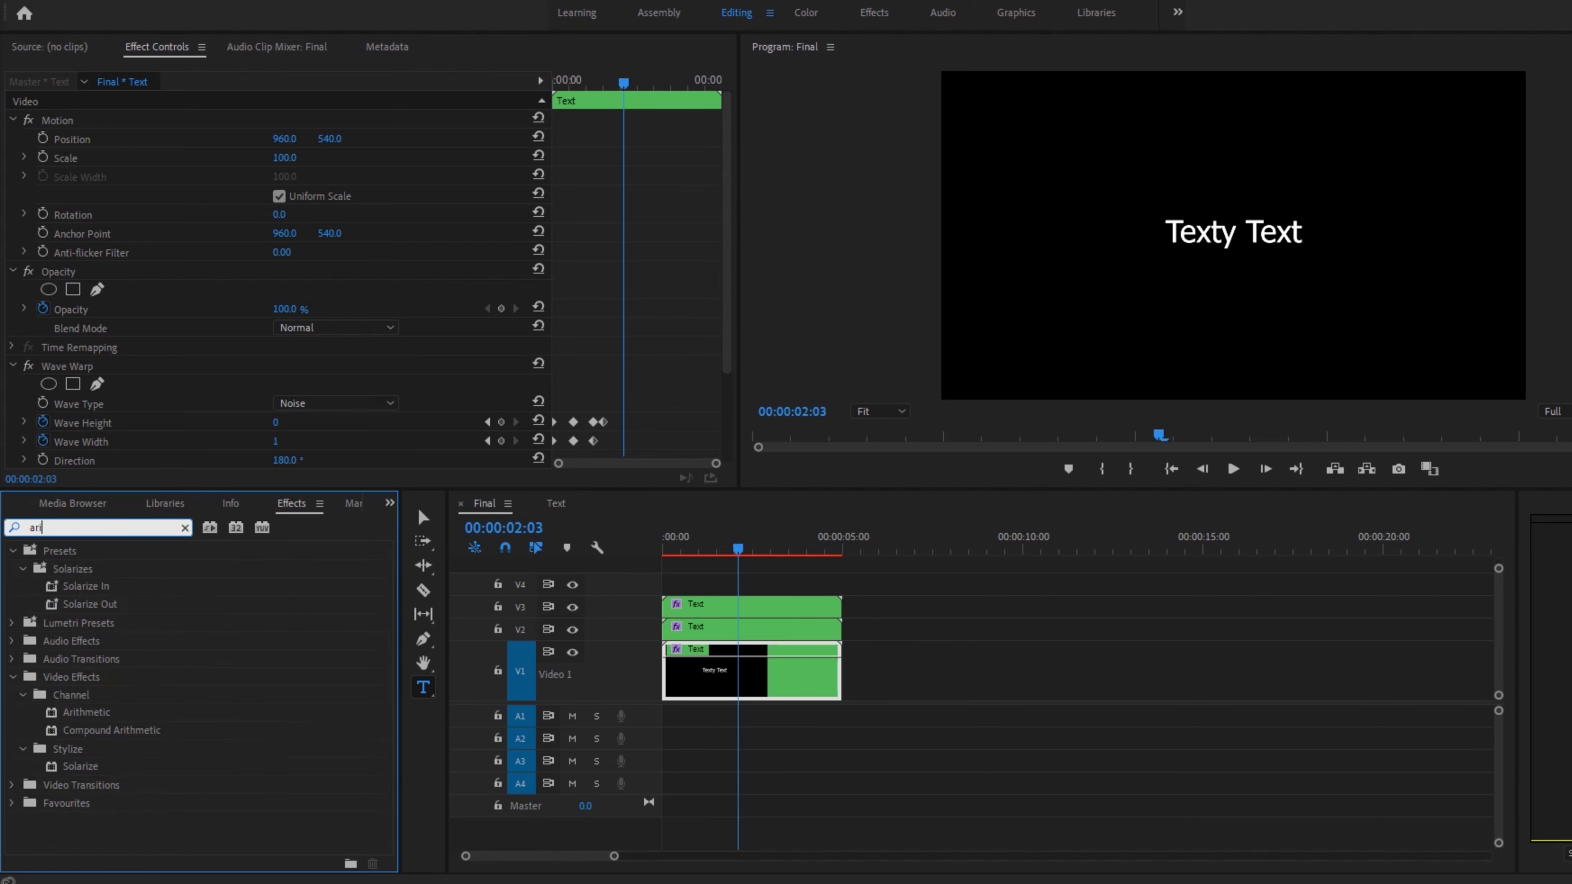
{"action": "left_click", "coordinate": [73, 713]}
{"action": "left_click_drag", "start_coordinate": [68, 715], "coordinate": [636, 687]}
{"action": "left_click_drag", "start_coordinate": [153, 704], "coordinate": [704, 602]}
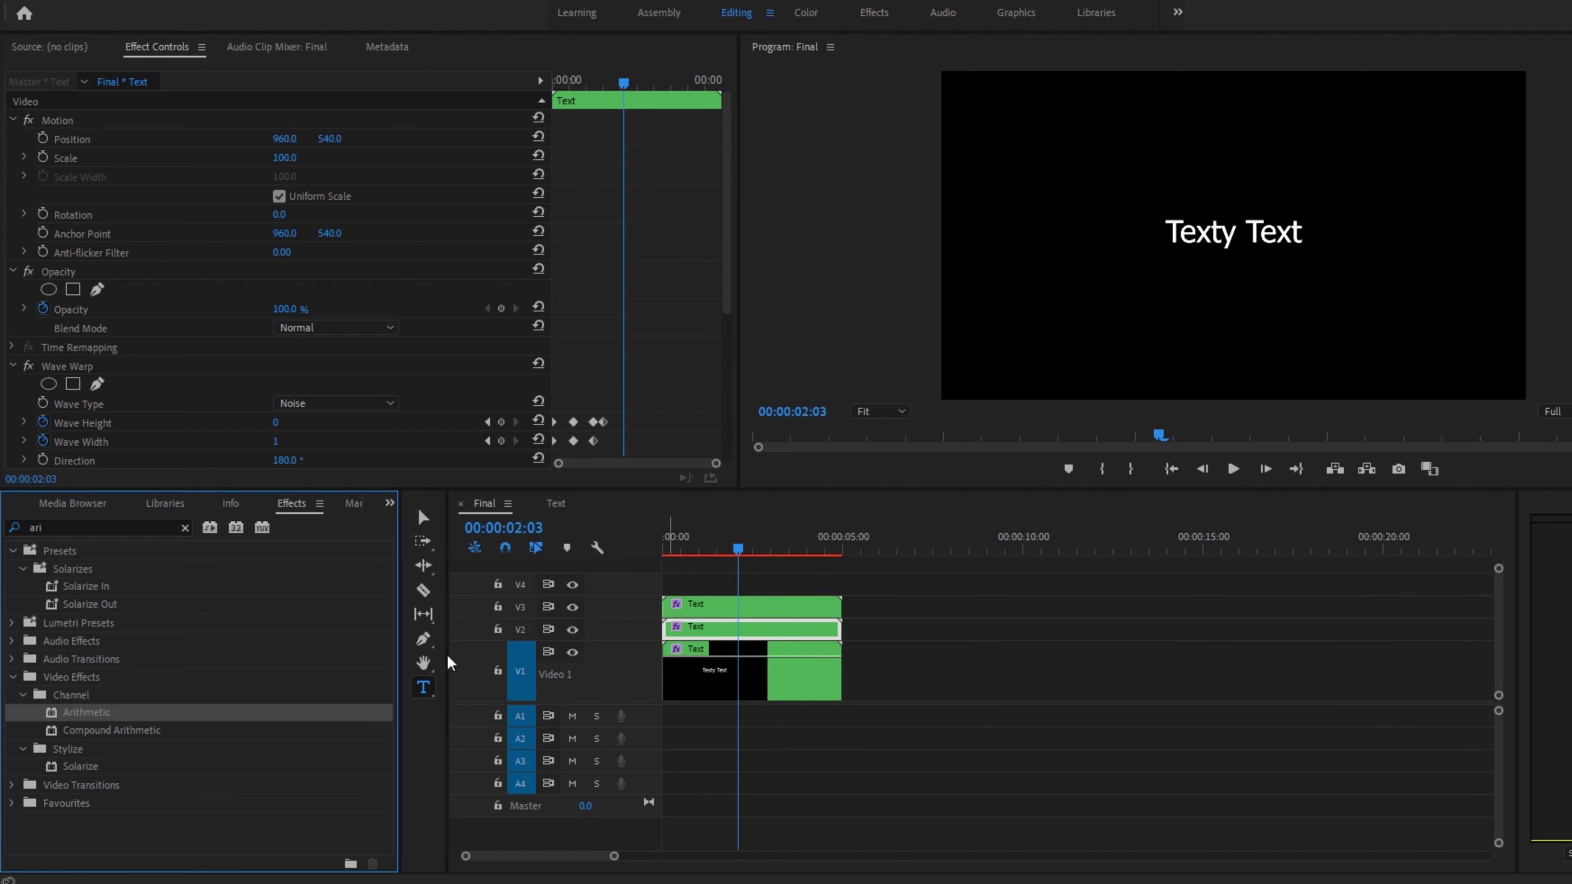
{"action": "left_click_drag", "start_coordinate": [92, 716], "coordinate": [667, 605]}
Step: Set the V1 Text clip's Arithmetic operator to And and its Red Value to 255
{"action": "left_click_drag", "start_coordinate": [733, 548], "coordinate": [699, 548]}
{"action": "left_click", "coordinate": [702, 672]}
{"action": "left_click", "coordinate": [721, 300]}
{"action": "scroll", "coordinate": [724, 299], "scroll_direction": "down", "scroll_amount": 5}
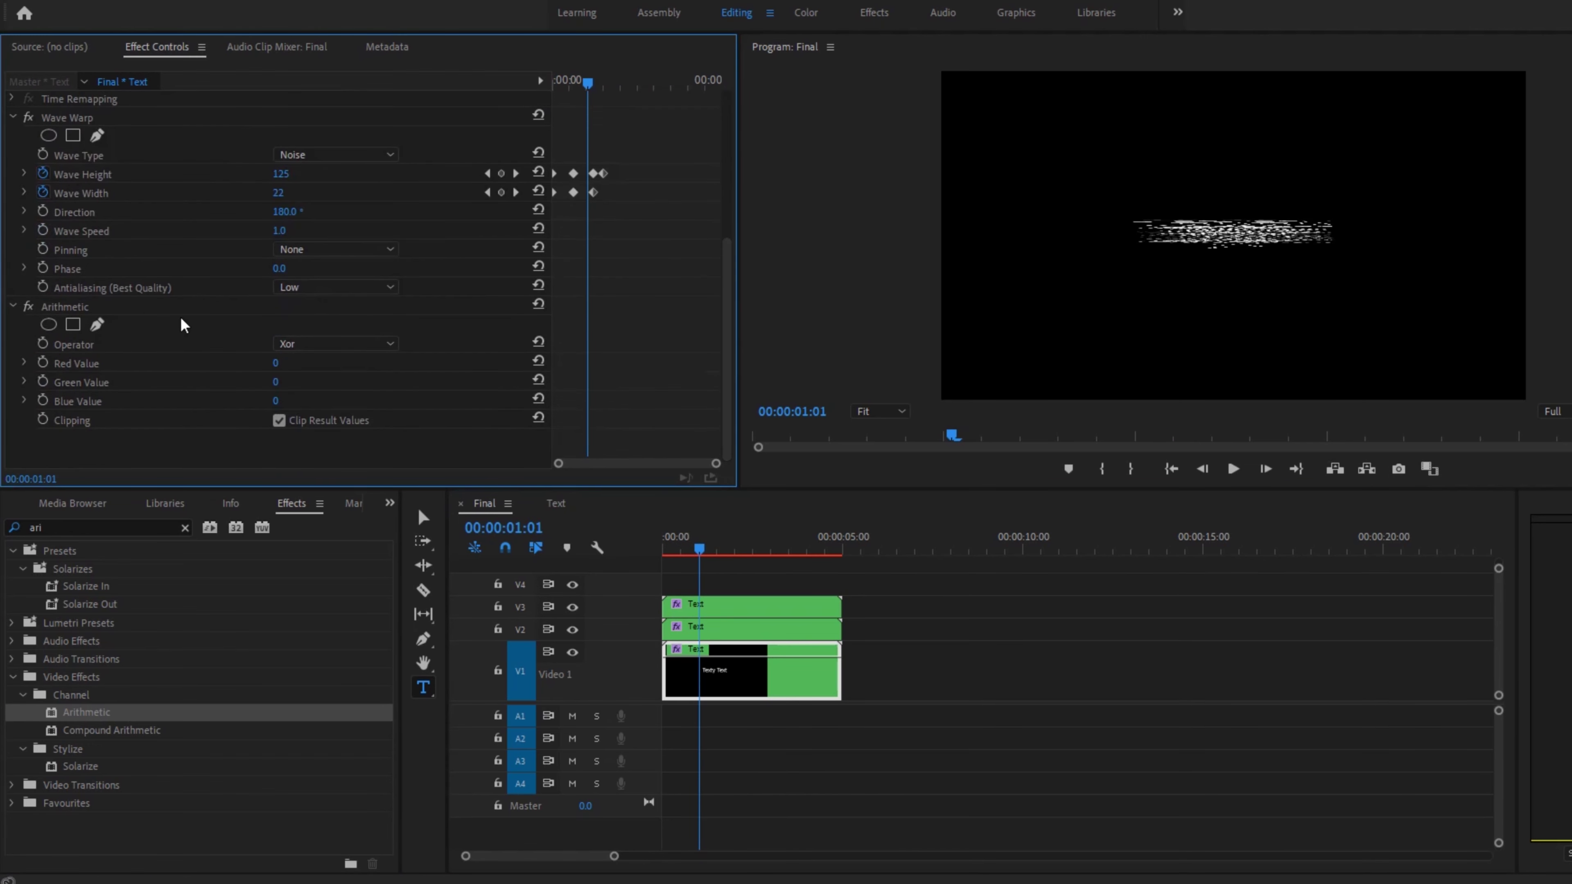
{"action": "left_click", "coordinate": [71, 309]}
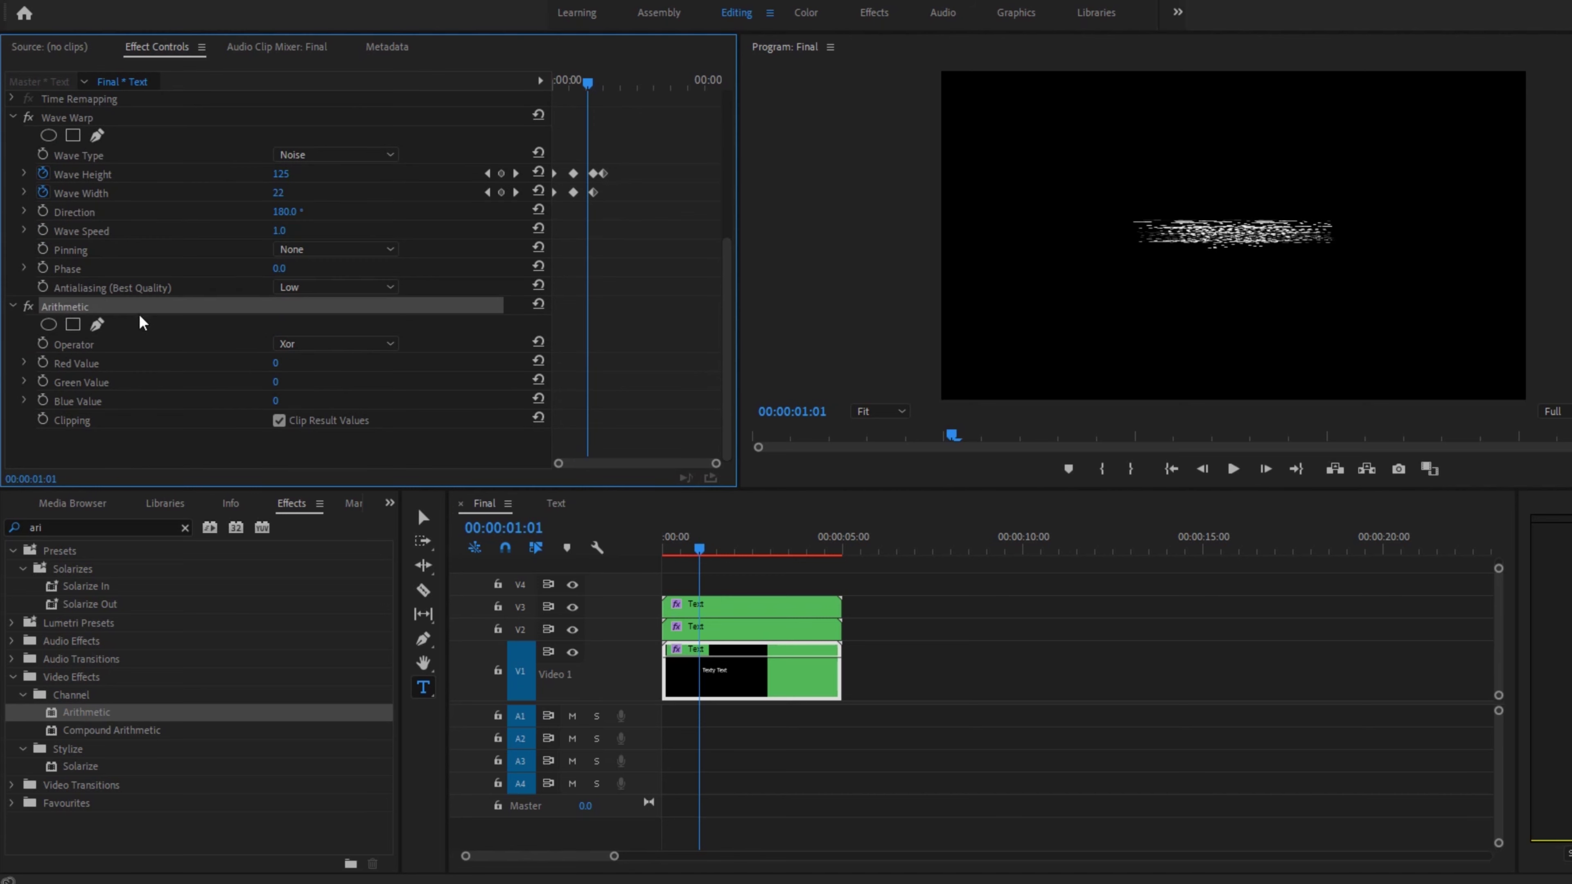
{"action": "left_click", "coordinate": [310, 343]}
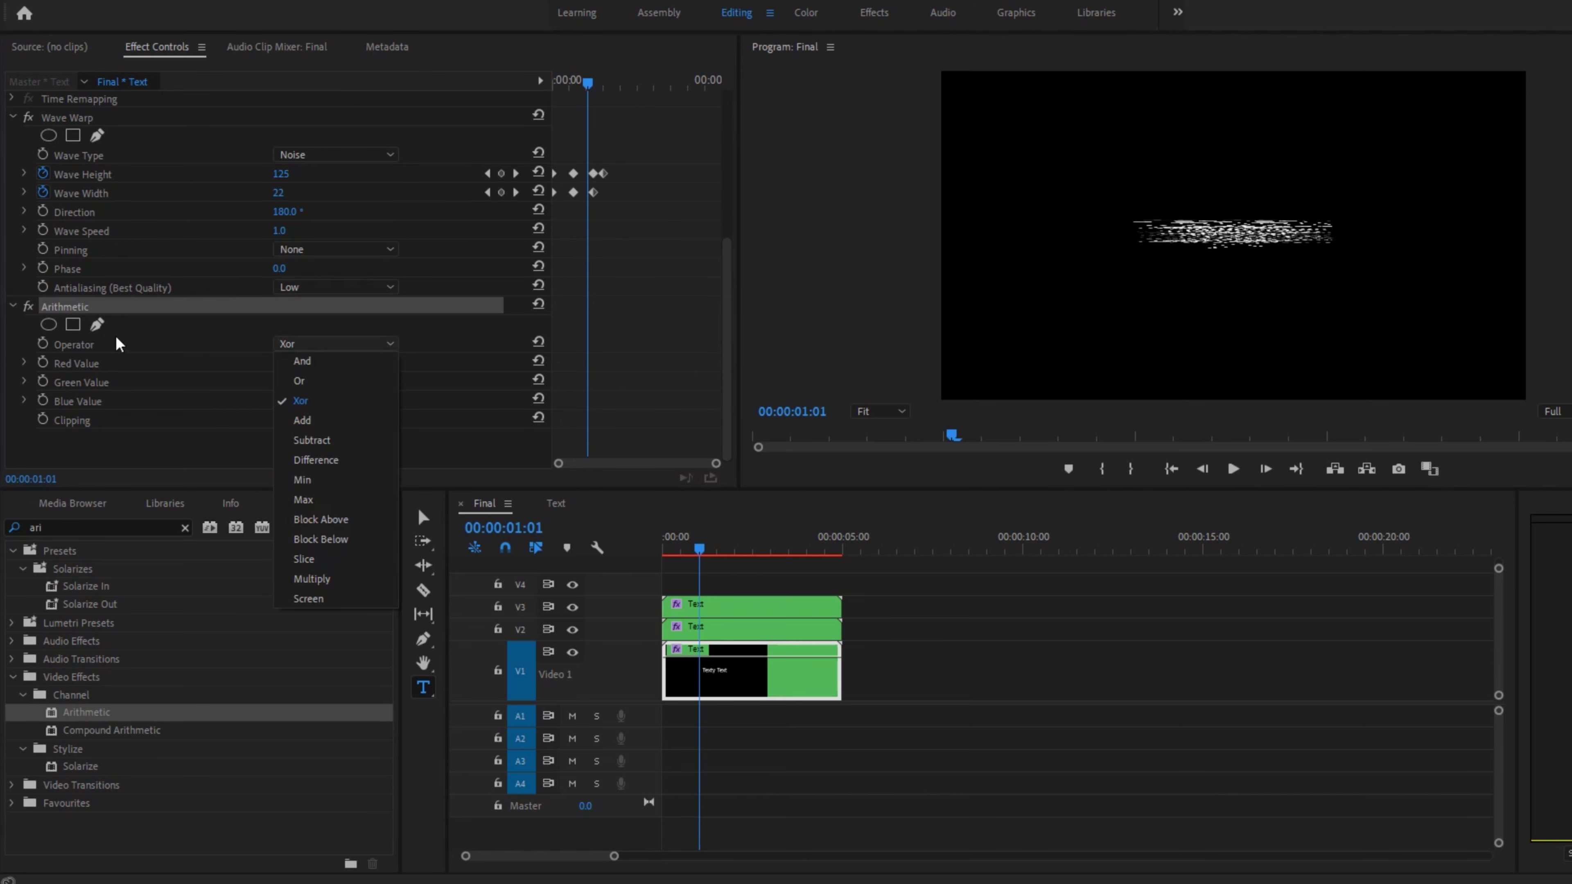
{"action": "left_click", "coordinate": [316, 362]}
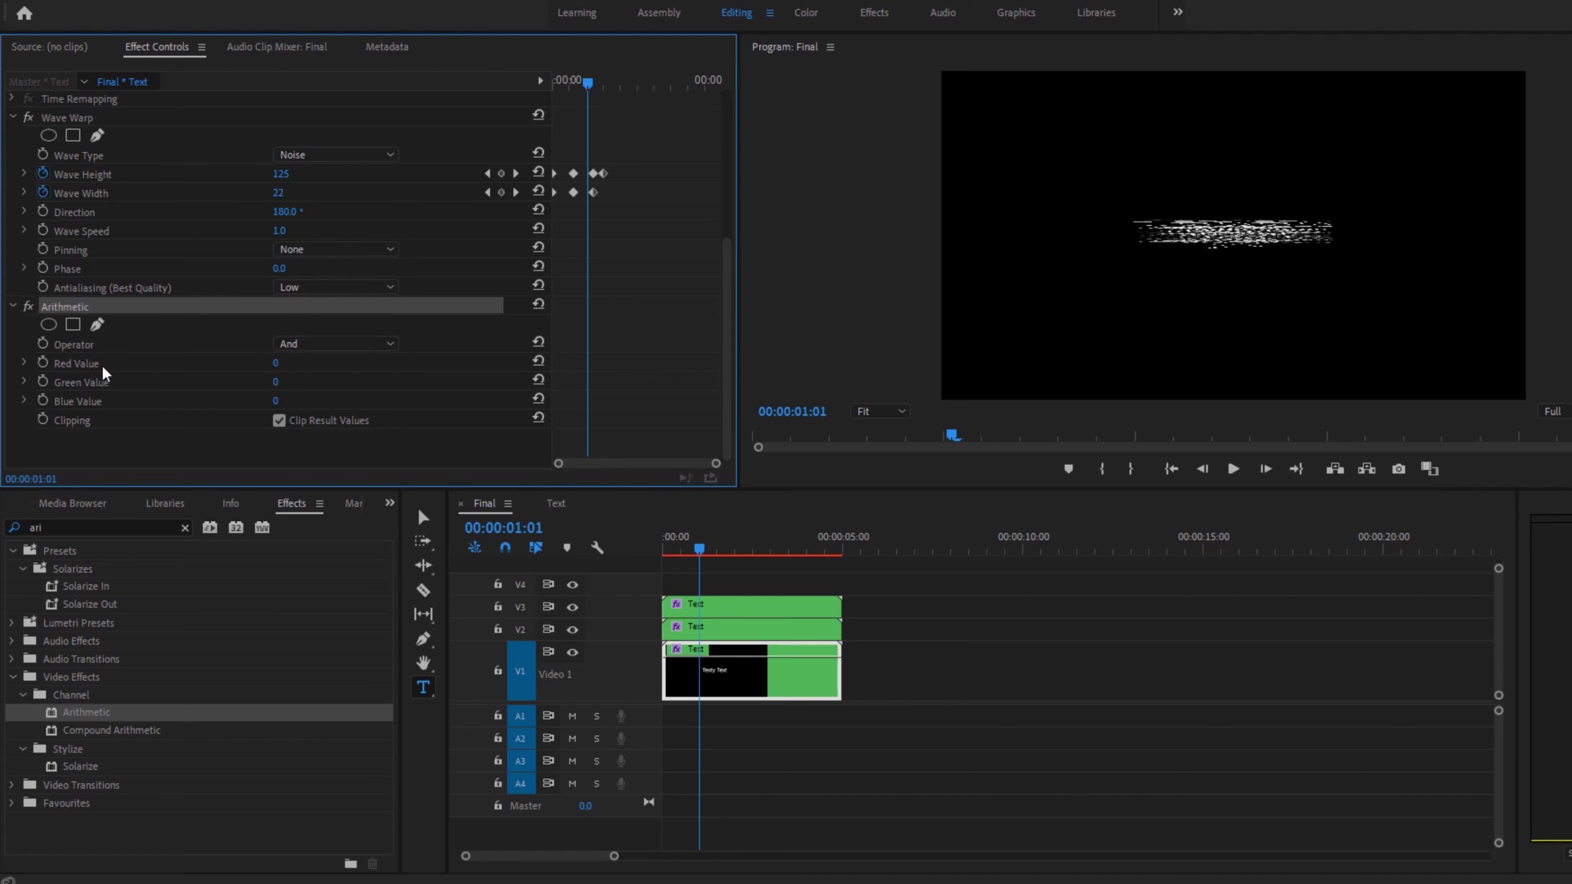
{"action": "left_click_drag", "start_coordinate": [276, 363], "coordinate": [334, 363]}
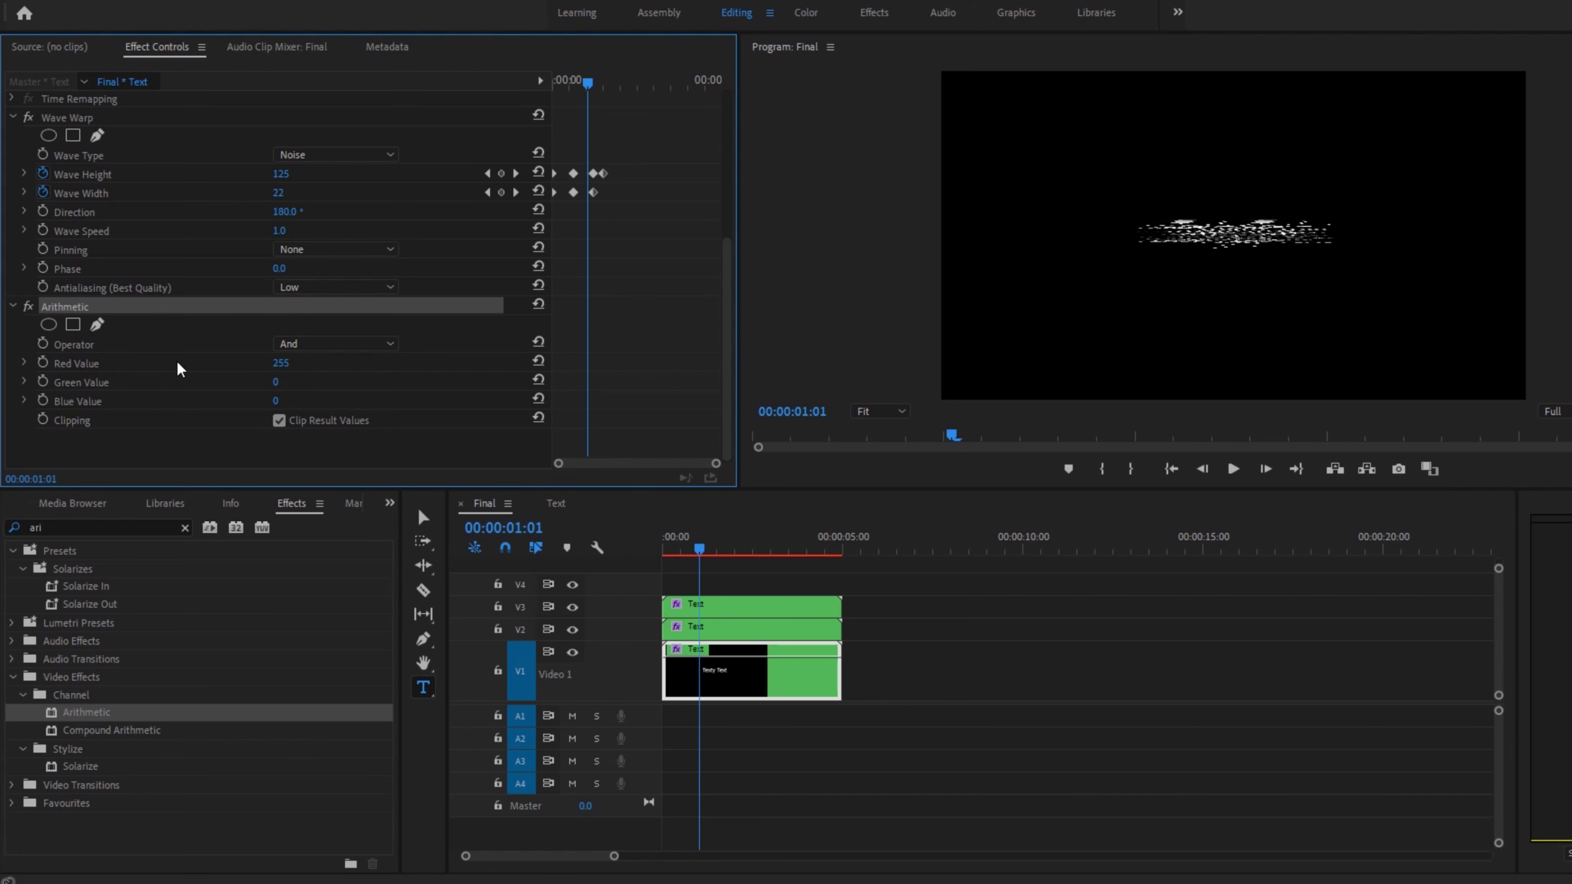
Step: Set the V2 Text clip's Arithmetic operator to And and its Green Value to 255
{"action": "left_click", "coordinate": [721, 633]}
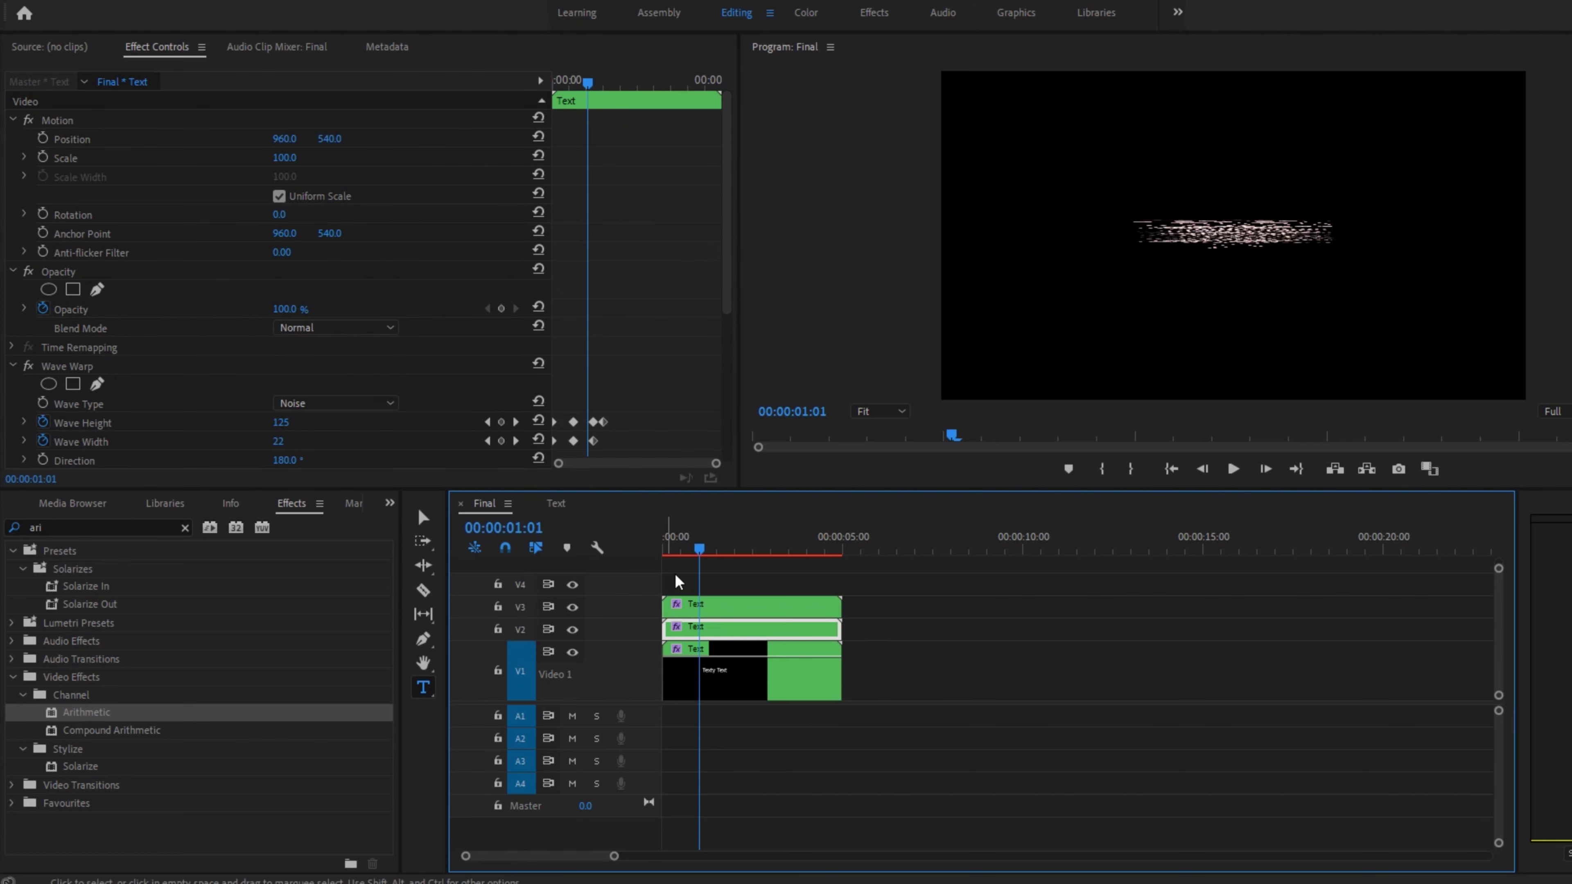
{"action": "left_click_drag", "start_coordinate": [729, 276], "coordinate": [729, 455]}
{"action": "left_click", "coordinate": [333, 345]}
{"action": "left_click", "coordinate": [326, 359]}
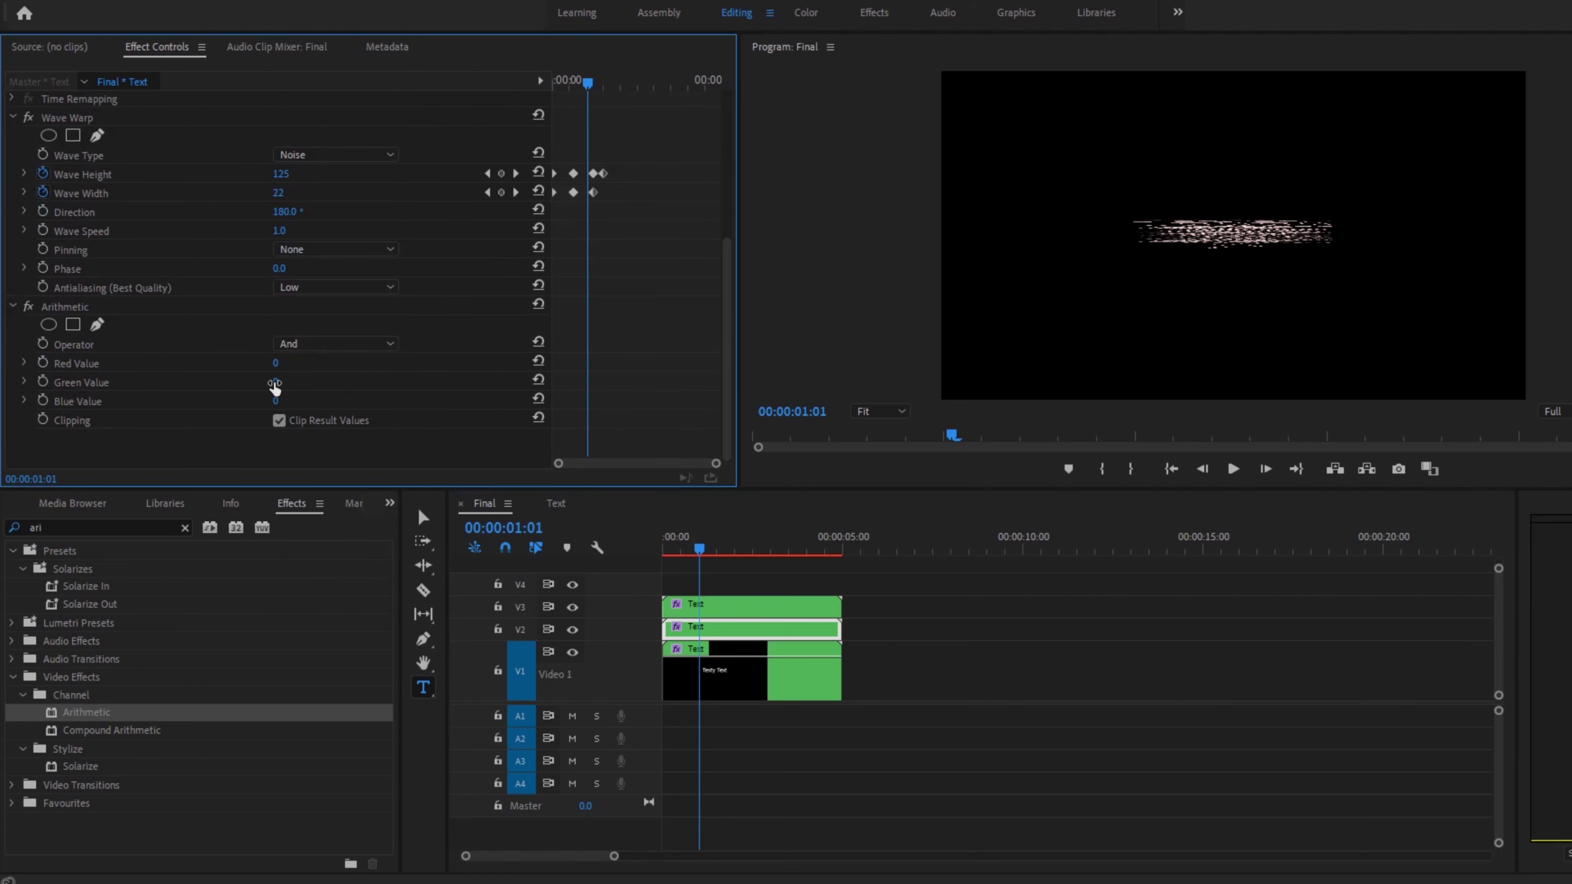
{"action": "left_click", "coordinate": [99, 390]}
{"action": "left_click", "coordinate": [275, 383]}
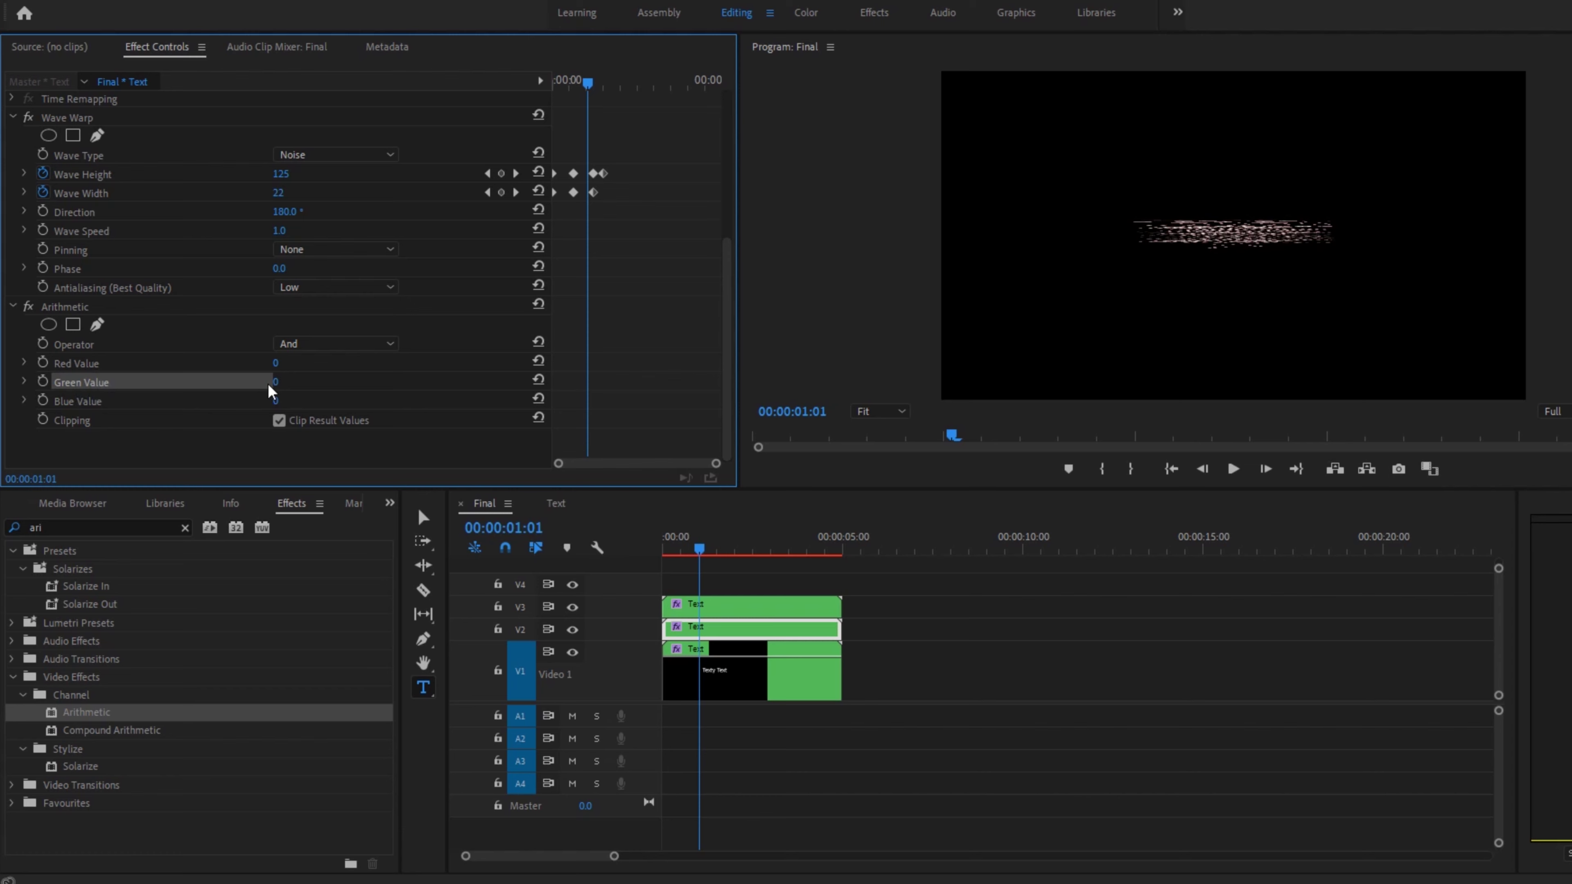
{"action": "type", "text": "255"}
{"action": "key", "text": "Return"}
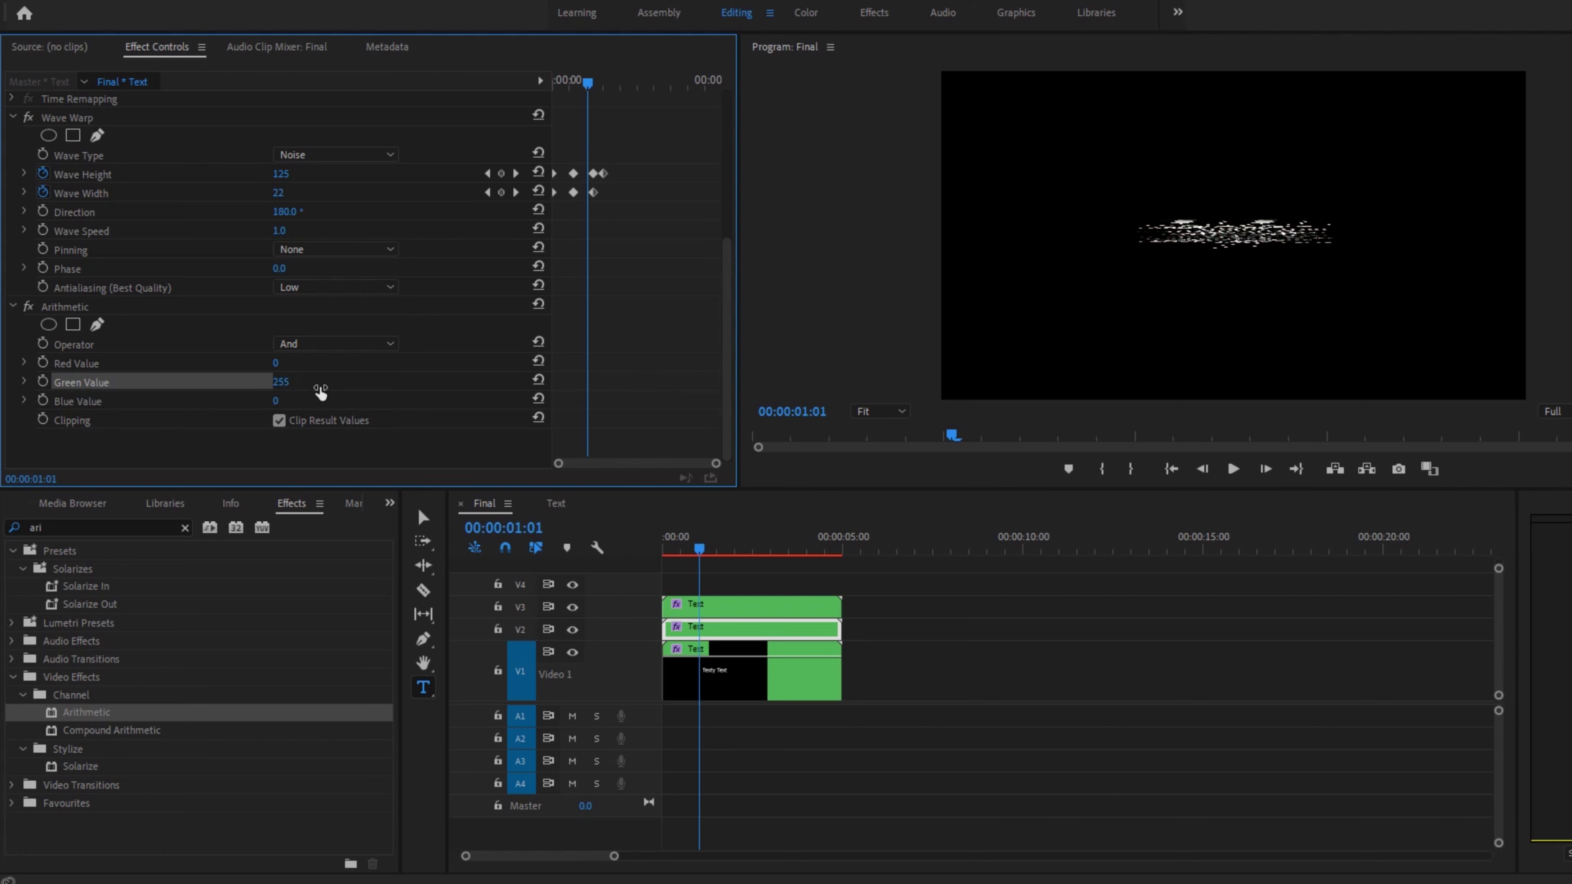
Step: Set the V3 Text clip's Arithmetic operator to And and its Blue Value to 255
{"action": "left_click", "coordinate": [727, 605]}
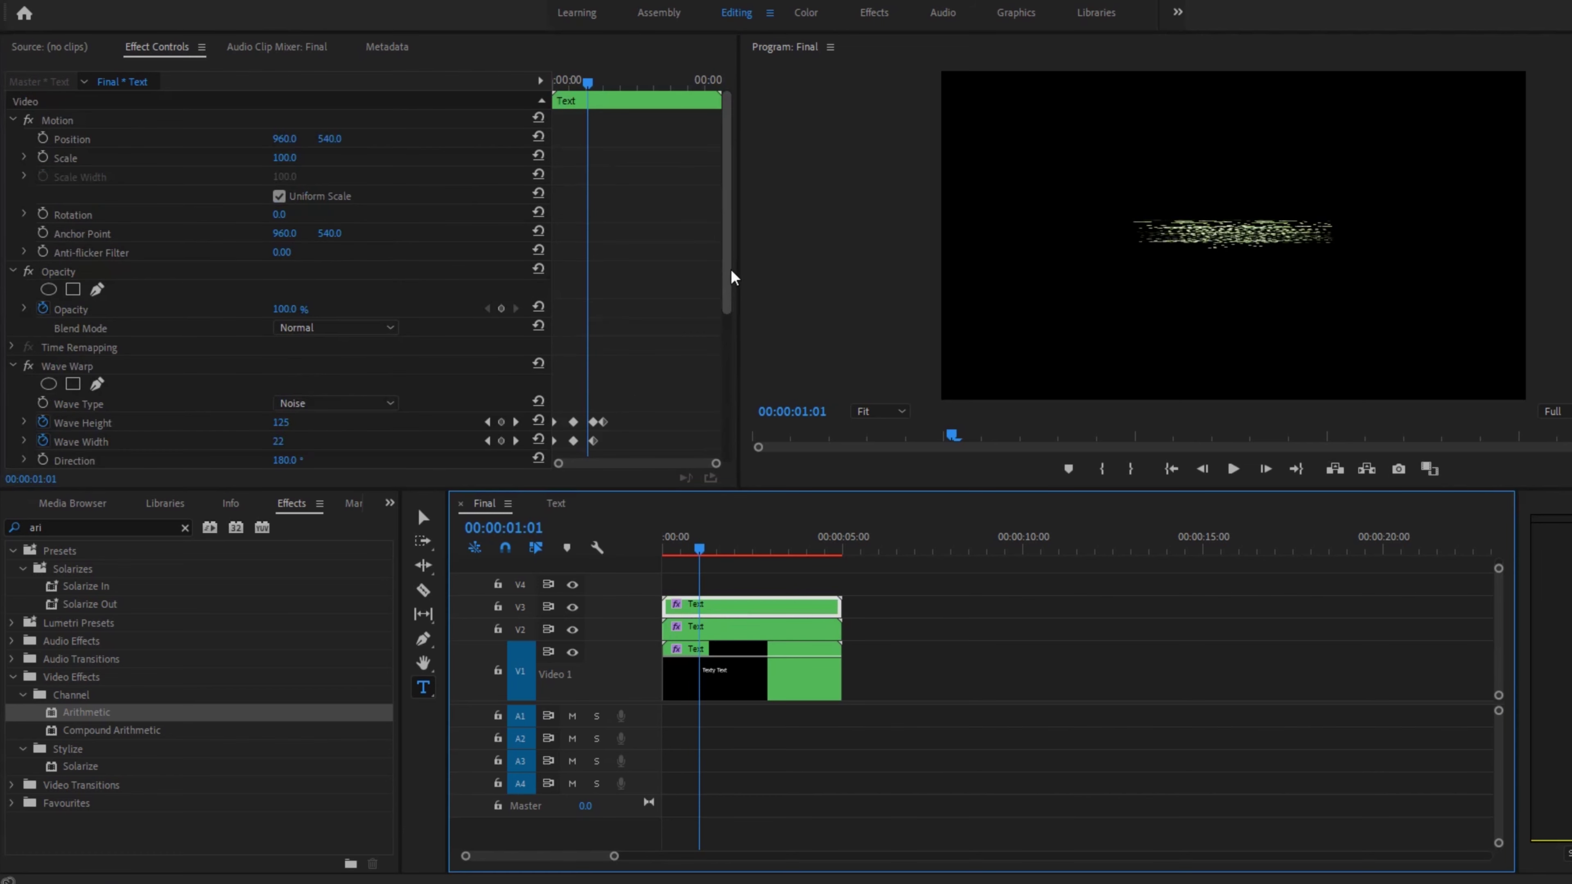
{"action": "left_click_drag", "start_coordinate": [730, 280], "coordinate": [729, 502]}
{"action": "left_click", "coordinate": [385, 345]}
{"action": "left_click", "coordinate": [357, 364]}
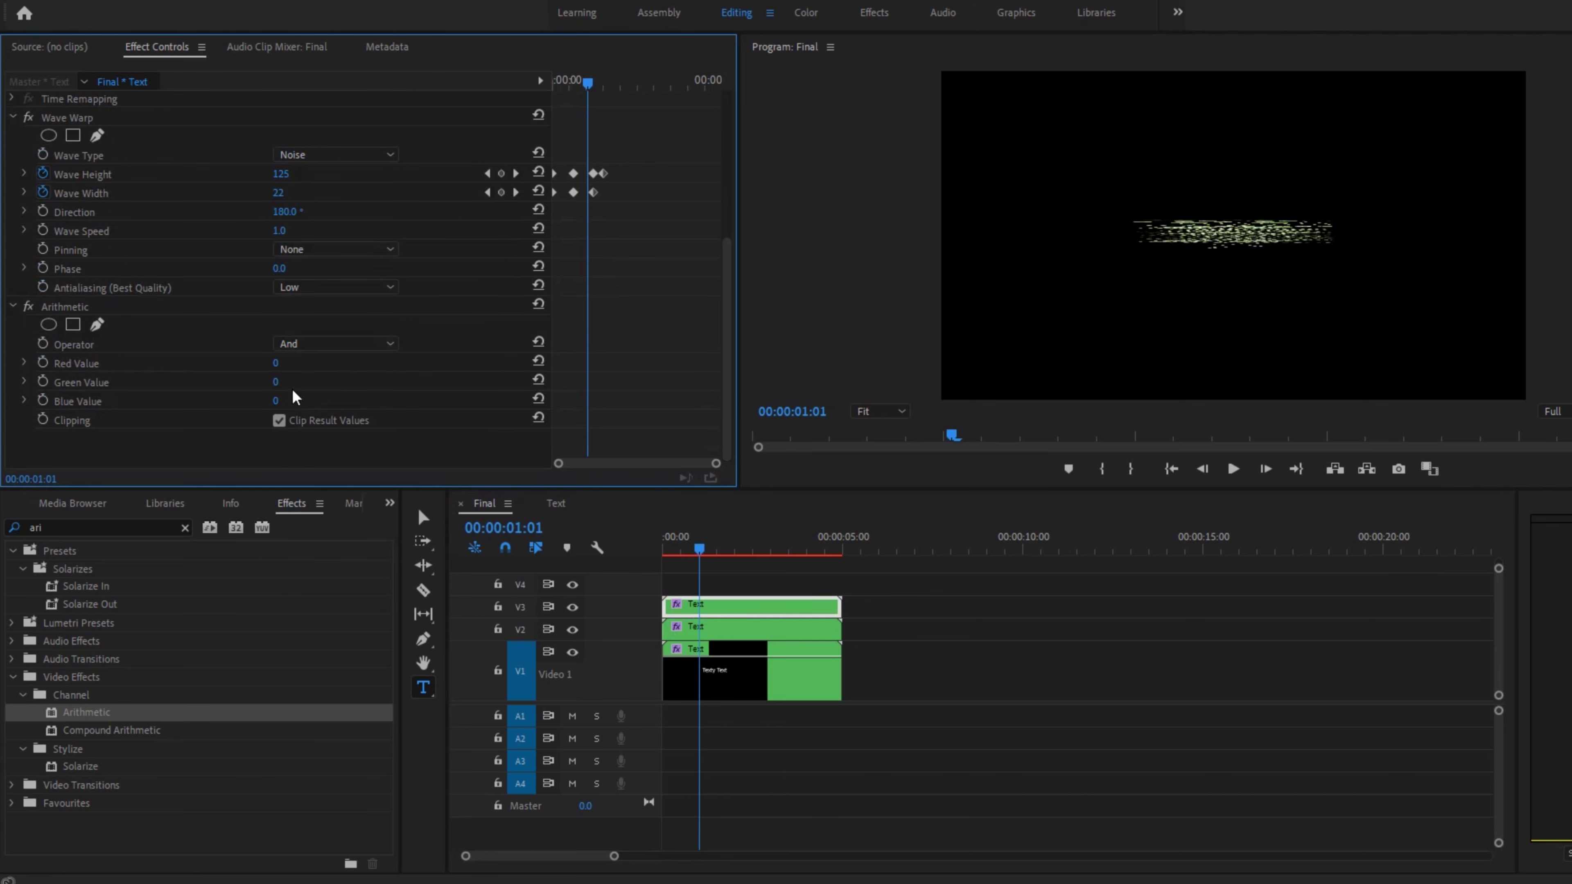
{"action": "left_click", "coordinate": [99, 402]}
{"action": "left_click", "coordinate": [275, 402]}
{"action": "type", "text": "255"}
{"action": "key", "text": "Return"}
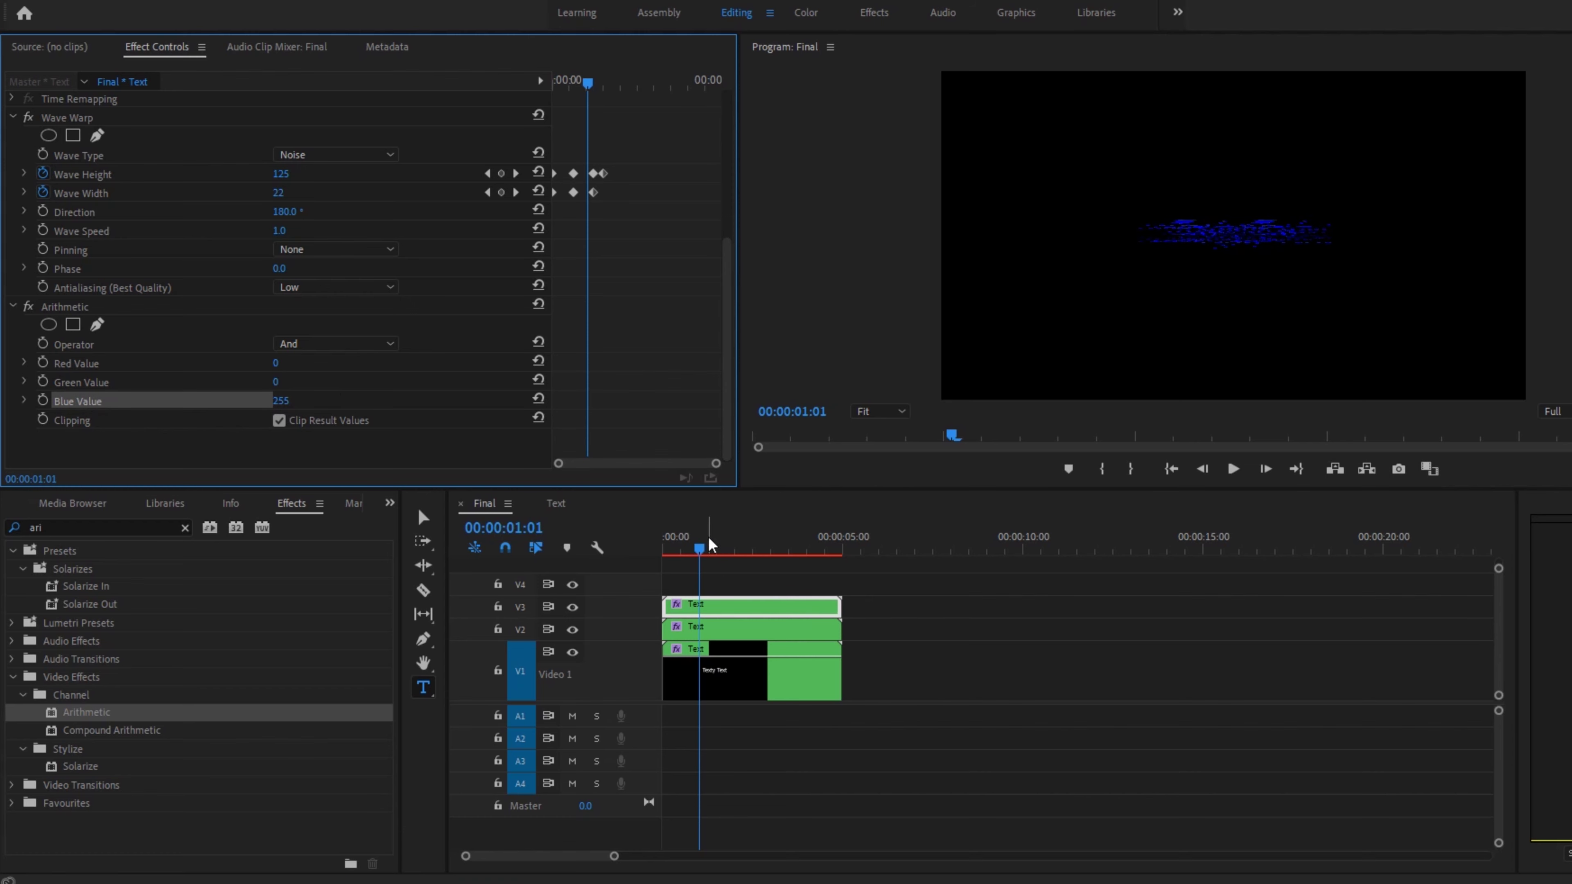
Step: Temporarily hide tracks V3 and V2 to check the V1 text at the sequence start, and show them again
{"action": "left_click", "coordinate": [740, 696]}
{"action": "key", "text": "Home"}
{"action": "left_click", "coordinate": [739, 697]}
{"action": "left_click", "coordinate": [572, 607]}
{"action": "left_click", "coordinate": [572, 629]}
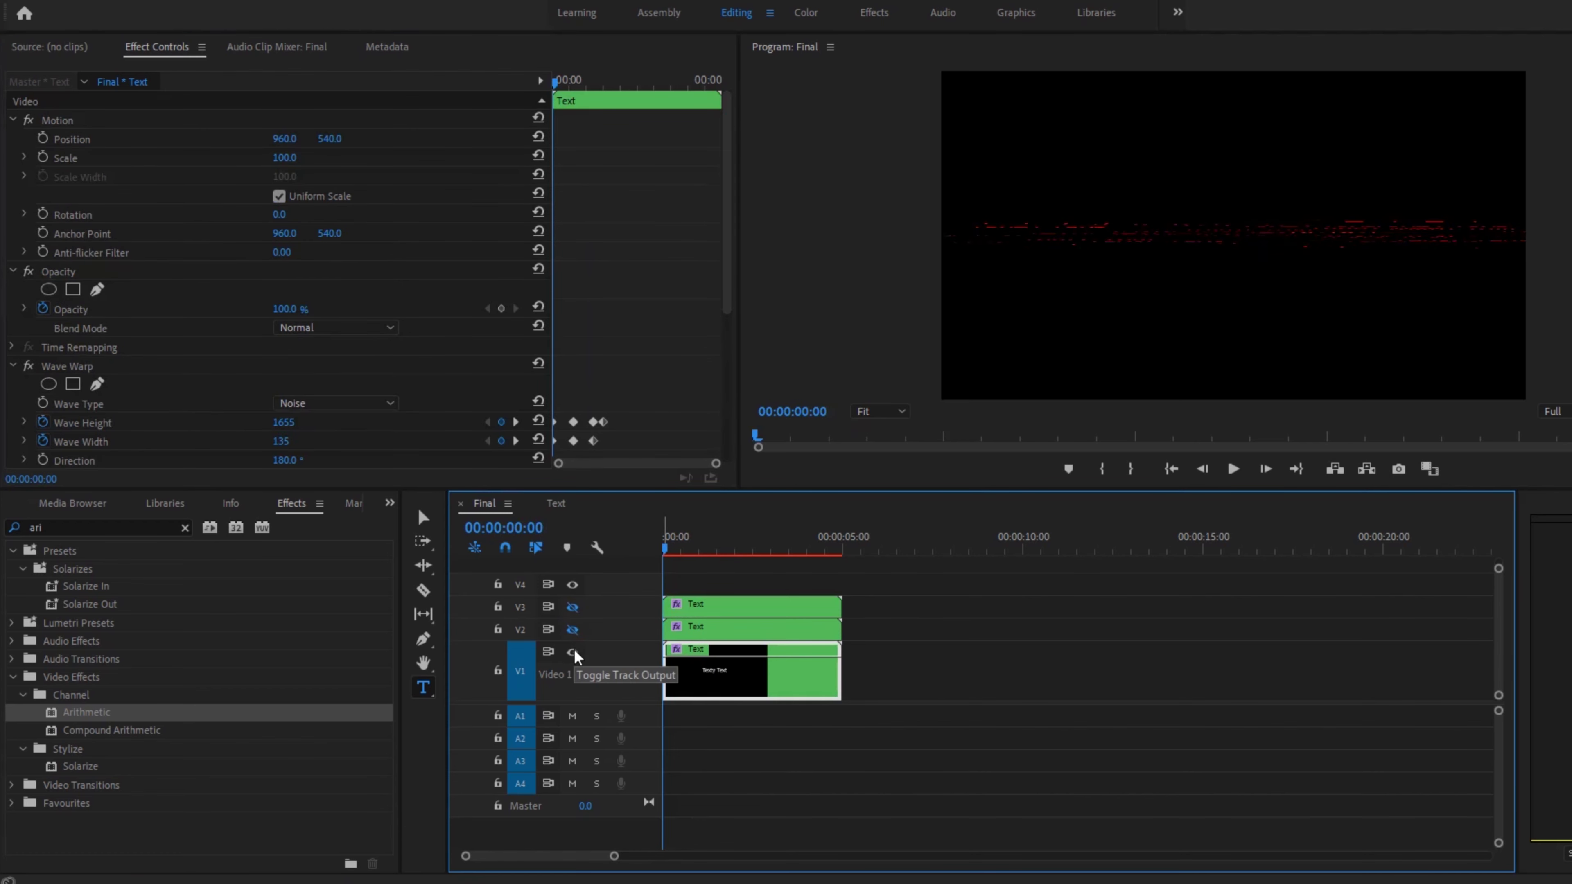
{"action": "left_click", "coordinate": [572, 629]}
{"action": "left_click", "coordinate": [572, 607]}
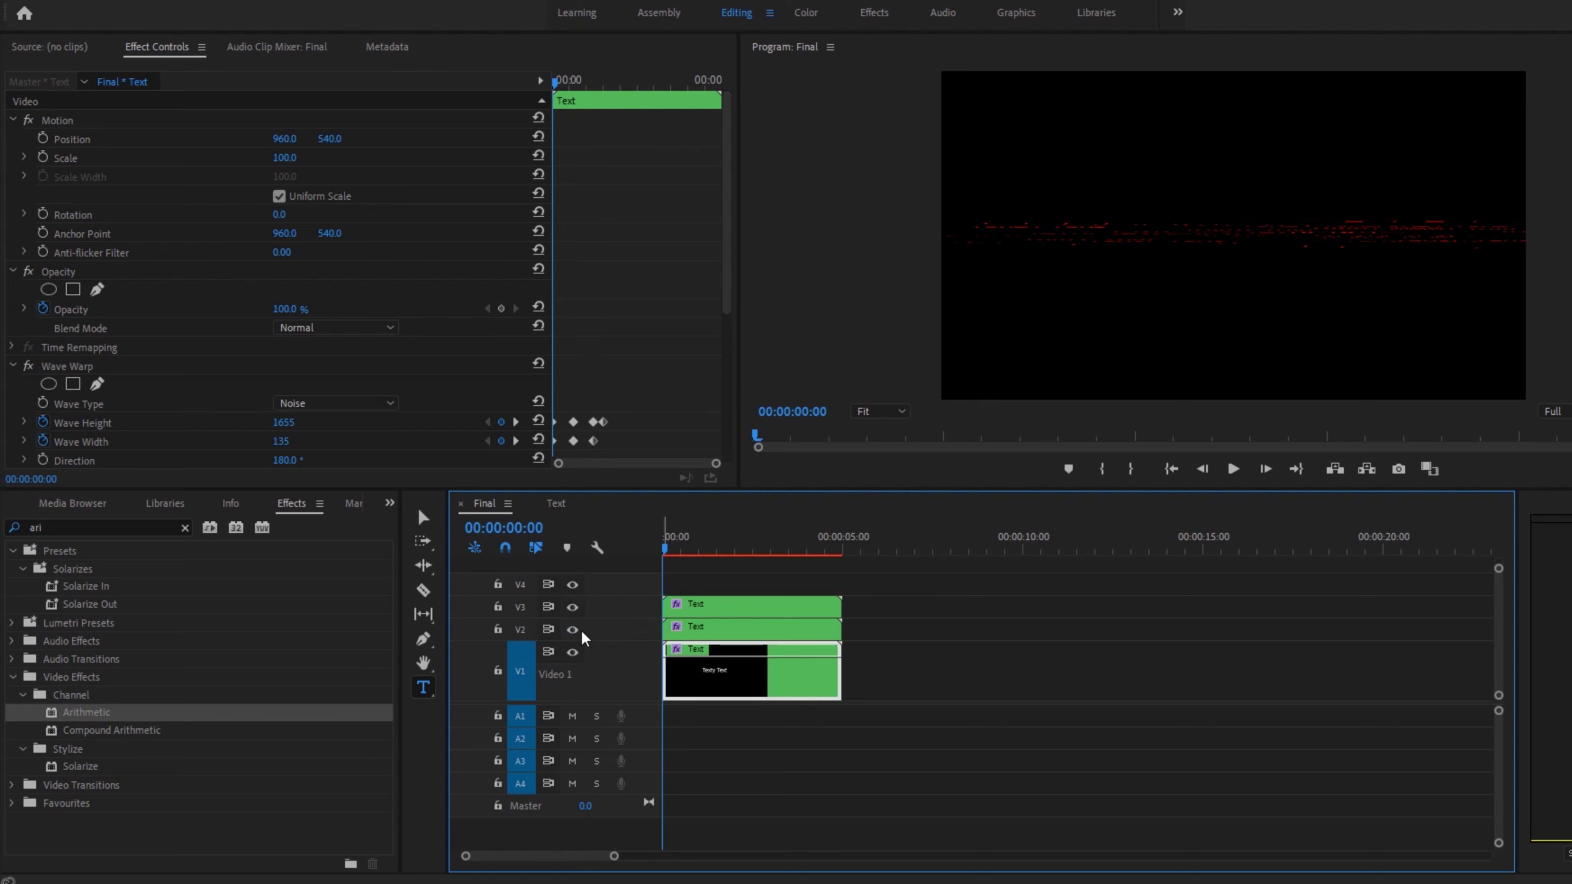
Step: Change the blend mode of the Text clips on V3 and V2 to Screen
{"action": "left_click_drag", "start_coordinate": [677, 548], "coordinate": [712, 570]}
{"action": "left_click", "coordinate": [704, 606]}
{"action": "left_click", "coordinate": [683, 555]}
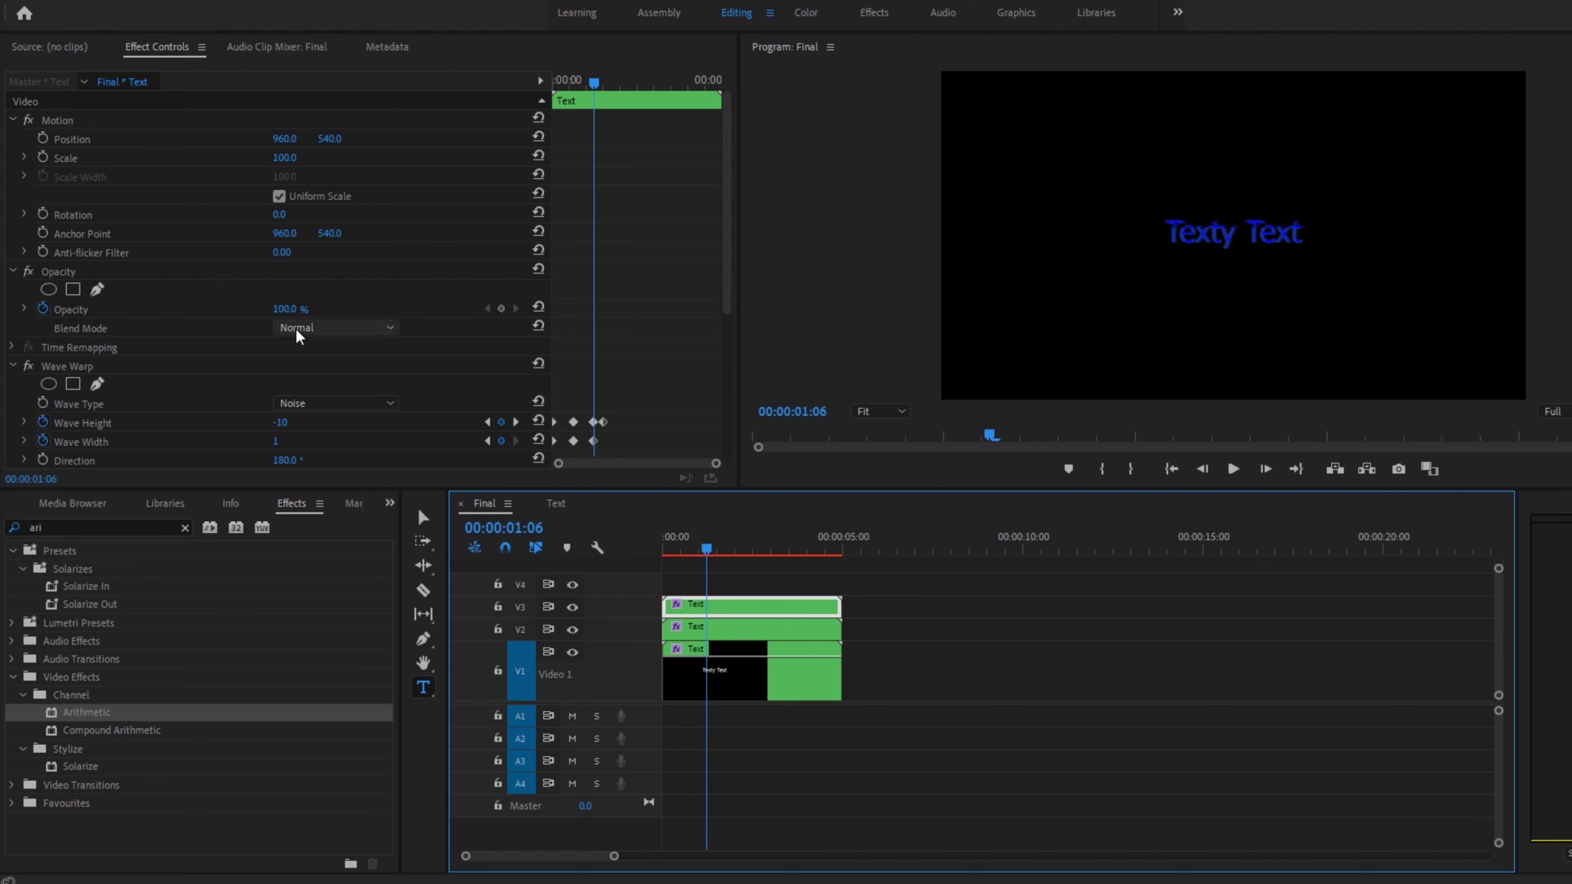
{"action": "left_click", "coordinate": [311, 335]}
{"action": "key", "text": "Escape"}
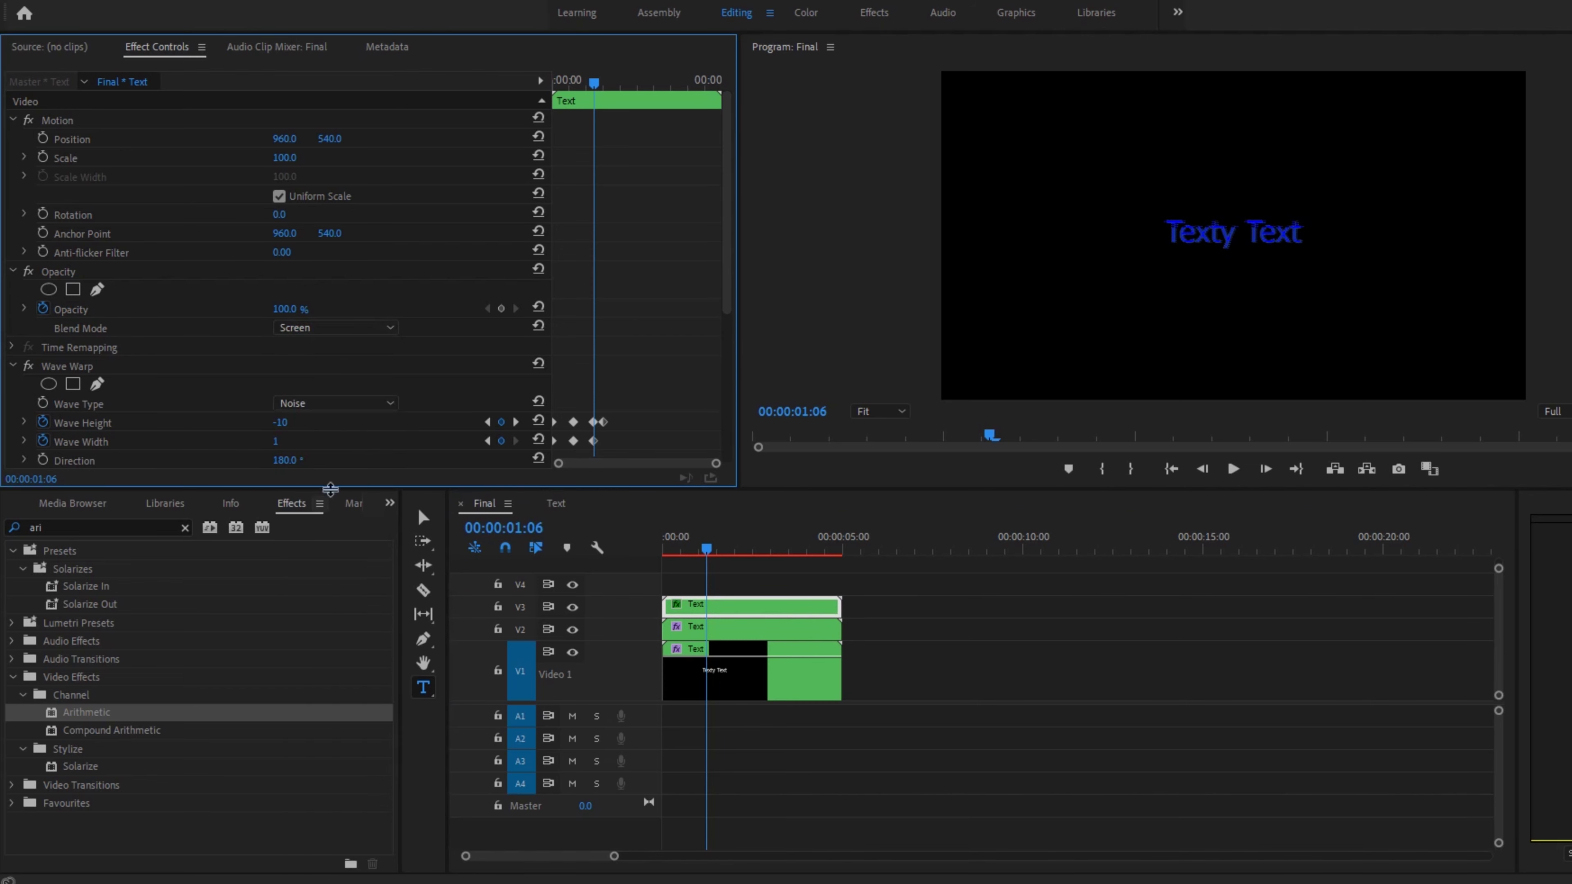
{"action": "left_click", "coordinate": [687, 627]}
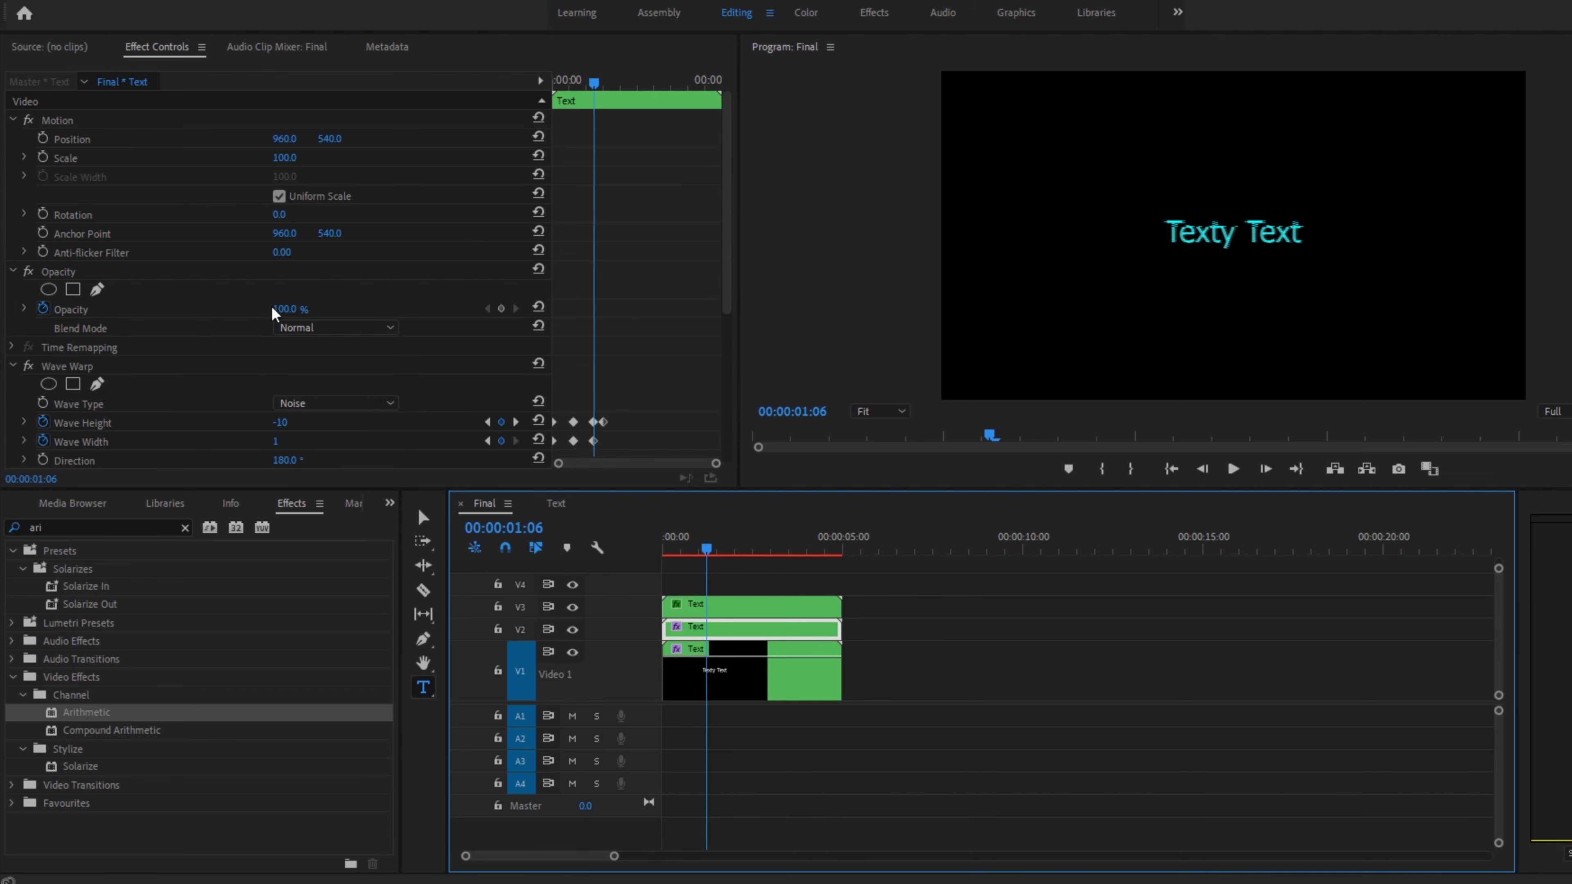
{"action": "left_click", "coordinate": [317, 329]}
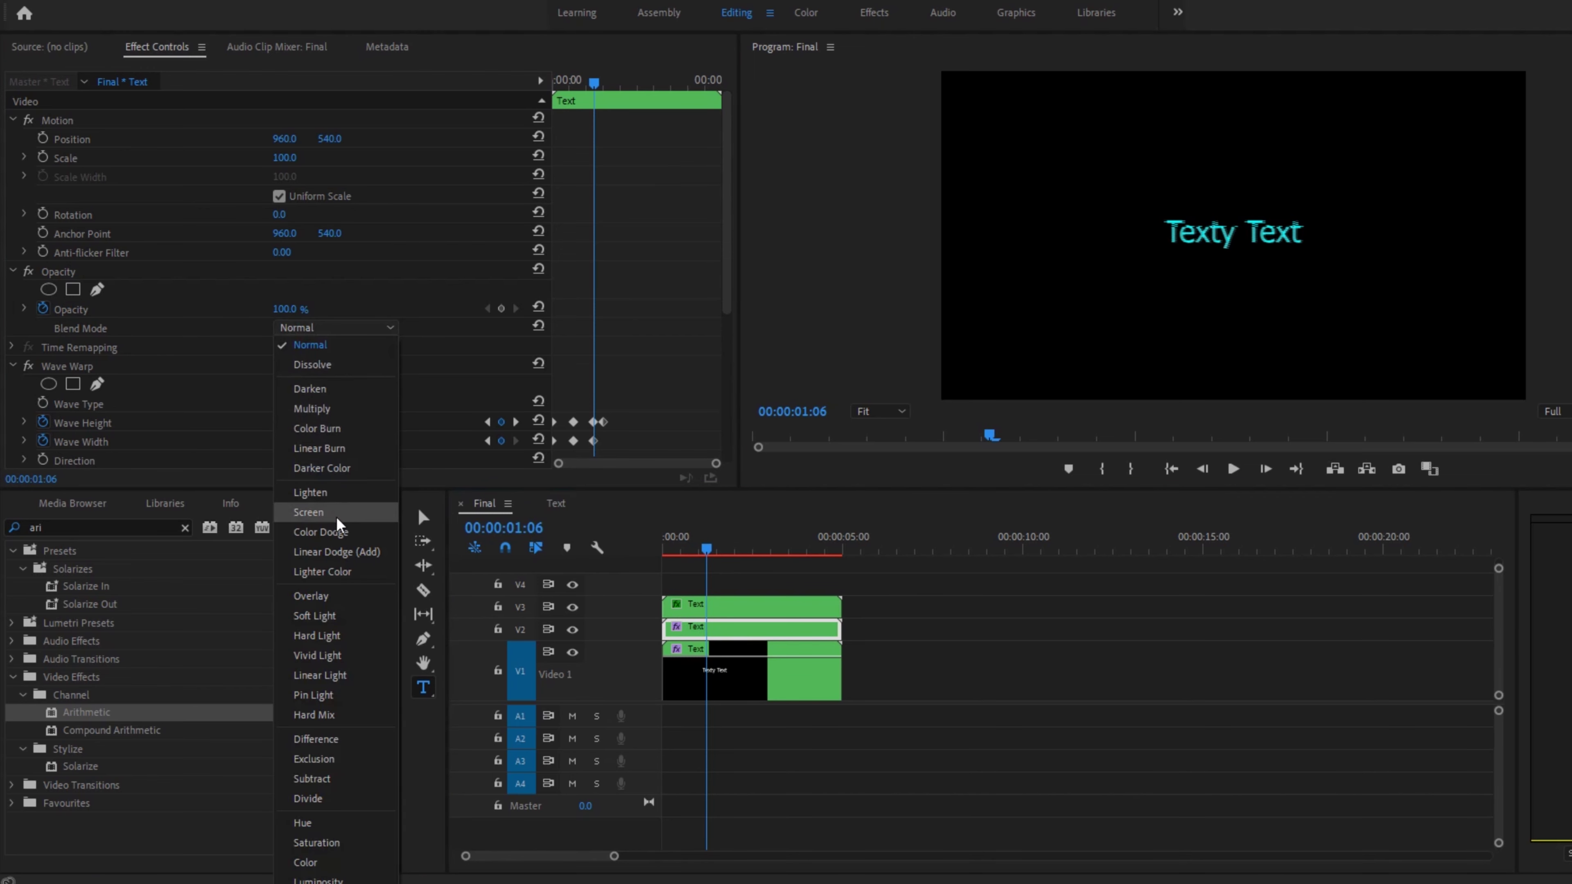
{"action": "left_click", "coordinate": [308, 513]}
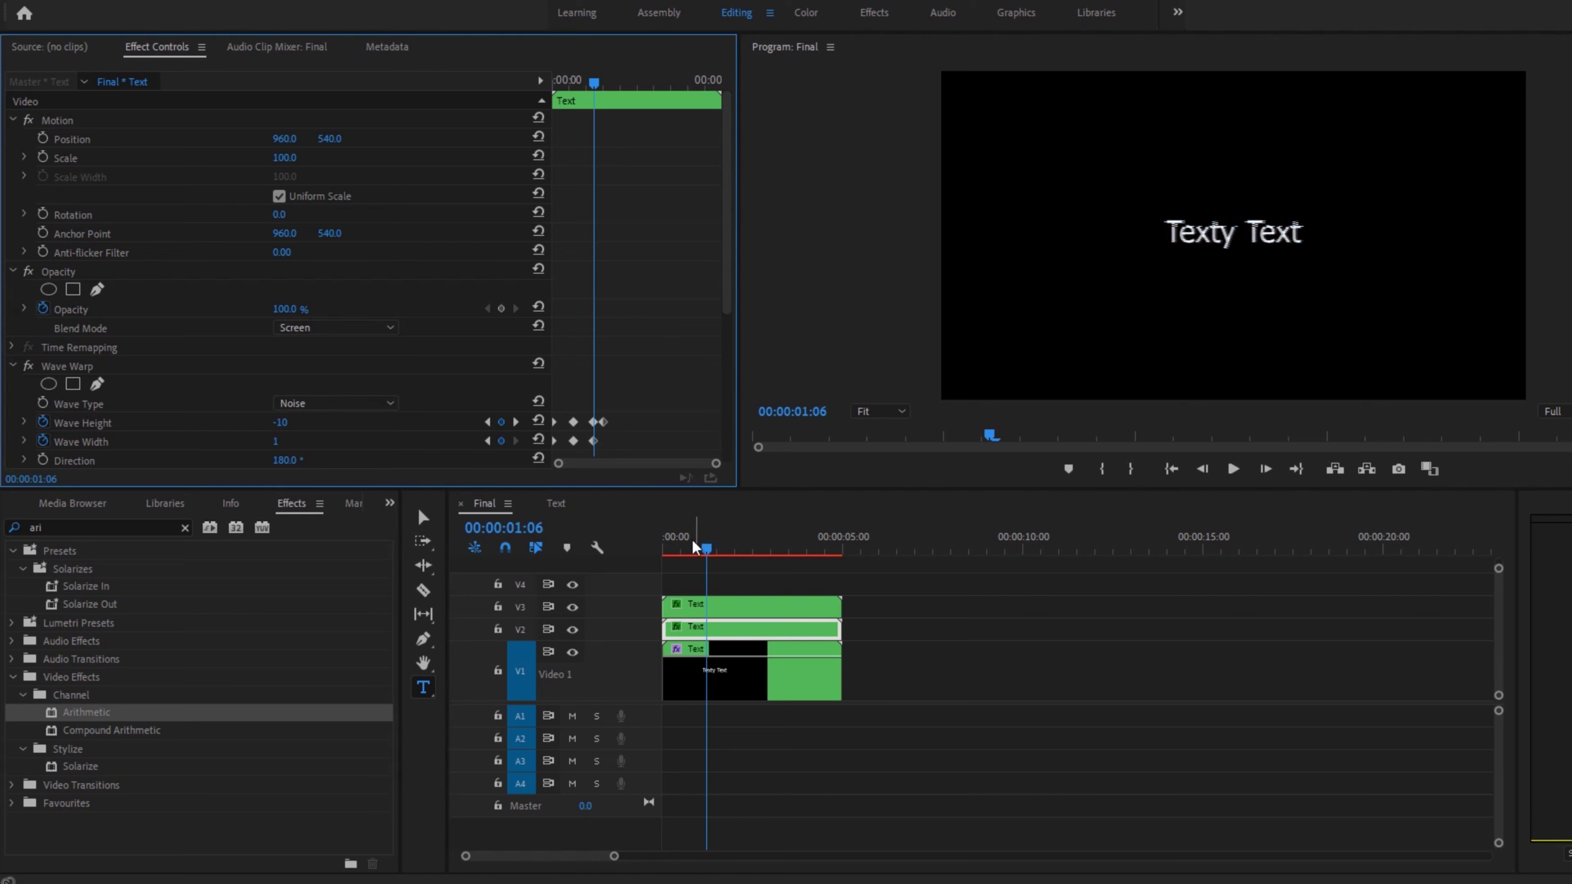
Step: Return to the sequence start and set the V2 Text clip's horizontal position to 970
{"action": "left_click_drag", "start_coordinate": [722, 548], "coordinate": [665, 550]}
{"action": "left_click", "coordinate": [702, 579]}
{"action": "left_click", "coordinate": [696, 630]}
{"action": "left_click", "coordinate": [287, 138]}
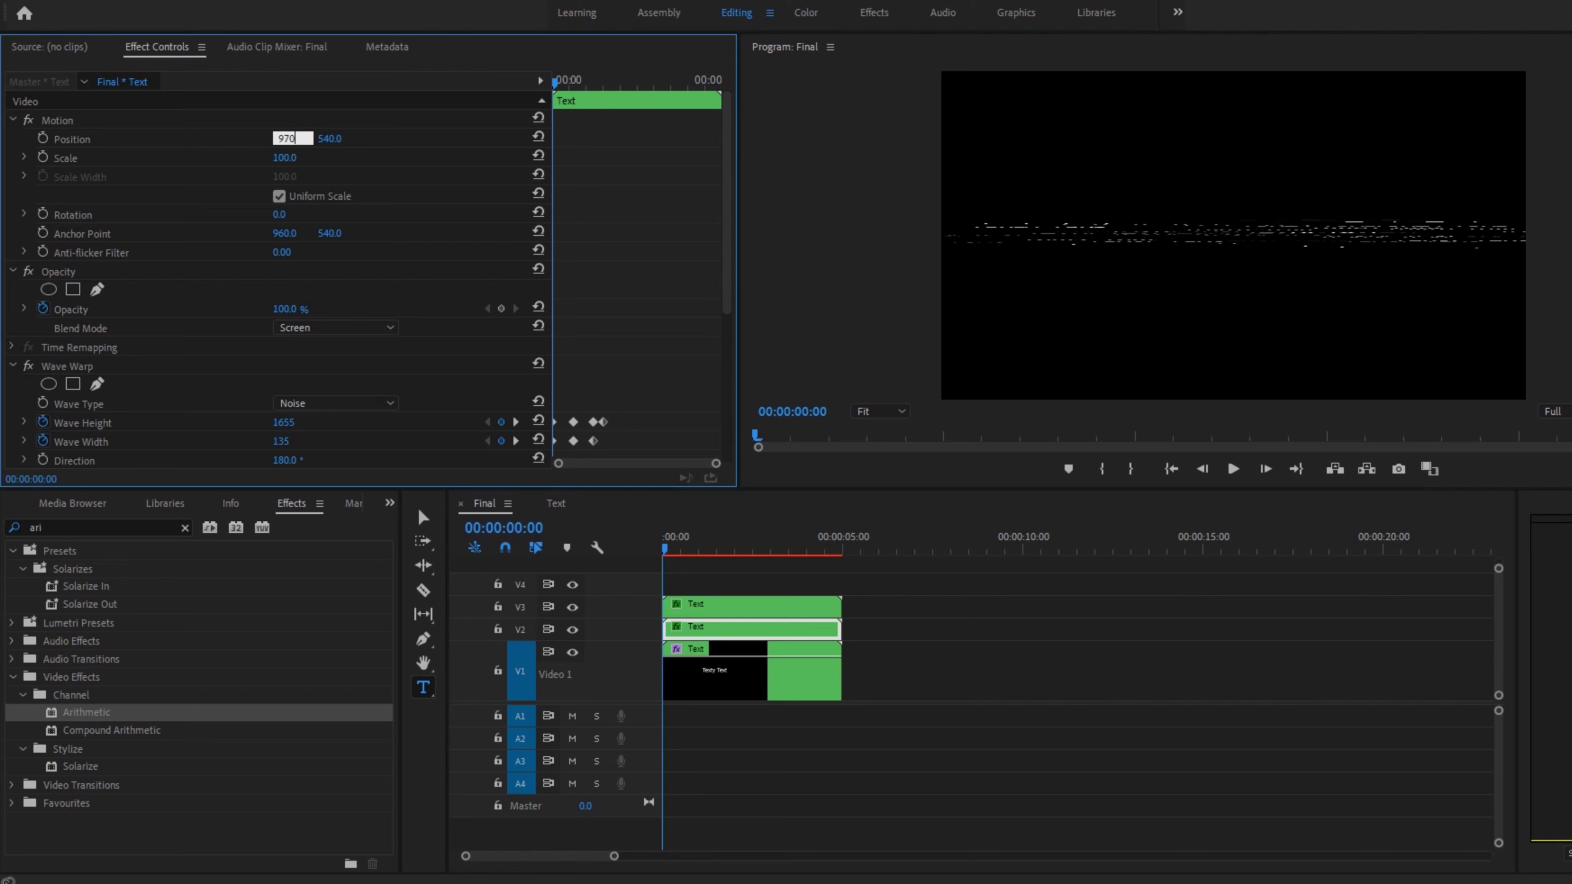
{"action": "key", "text": "Return"}
Step: Set the V3 Text clip's horizontal position to 980
{"action": "left_click", "coordinate": [680, 585]}
{"action": "left_click", "coordinate": [741, 604]}
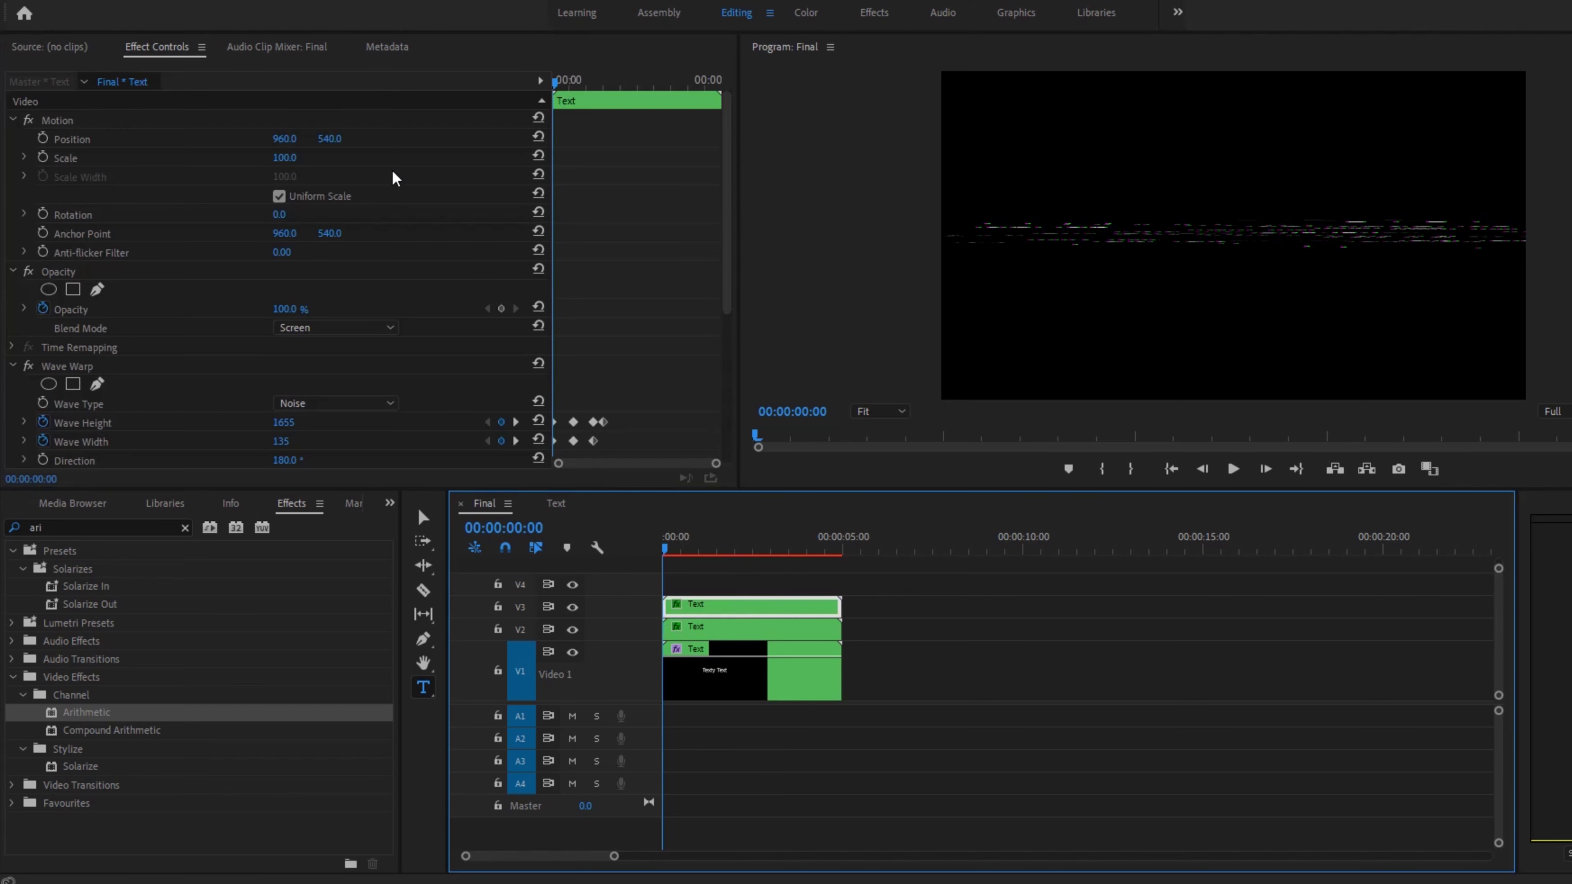
{"action": "left_click", "coordinate": [293, 138]}
{"action": "type", "text": "980"}
{"action": "key", "text": "Return"}
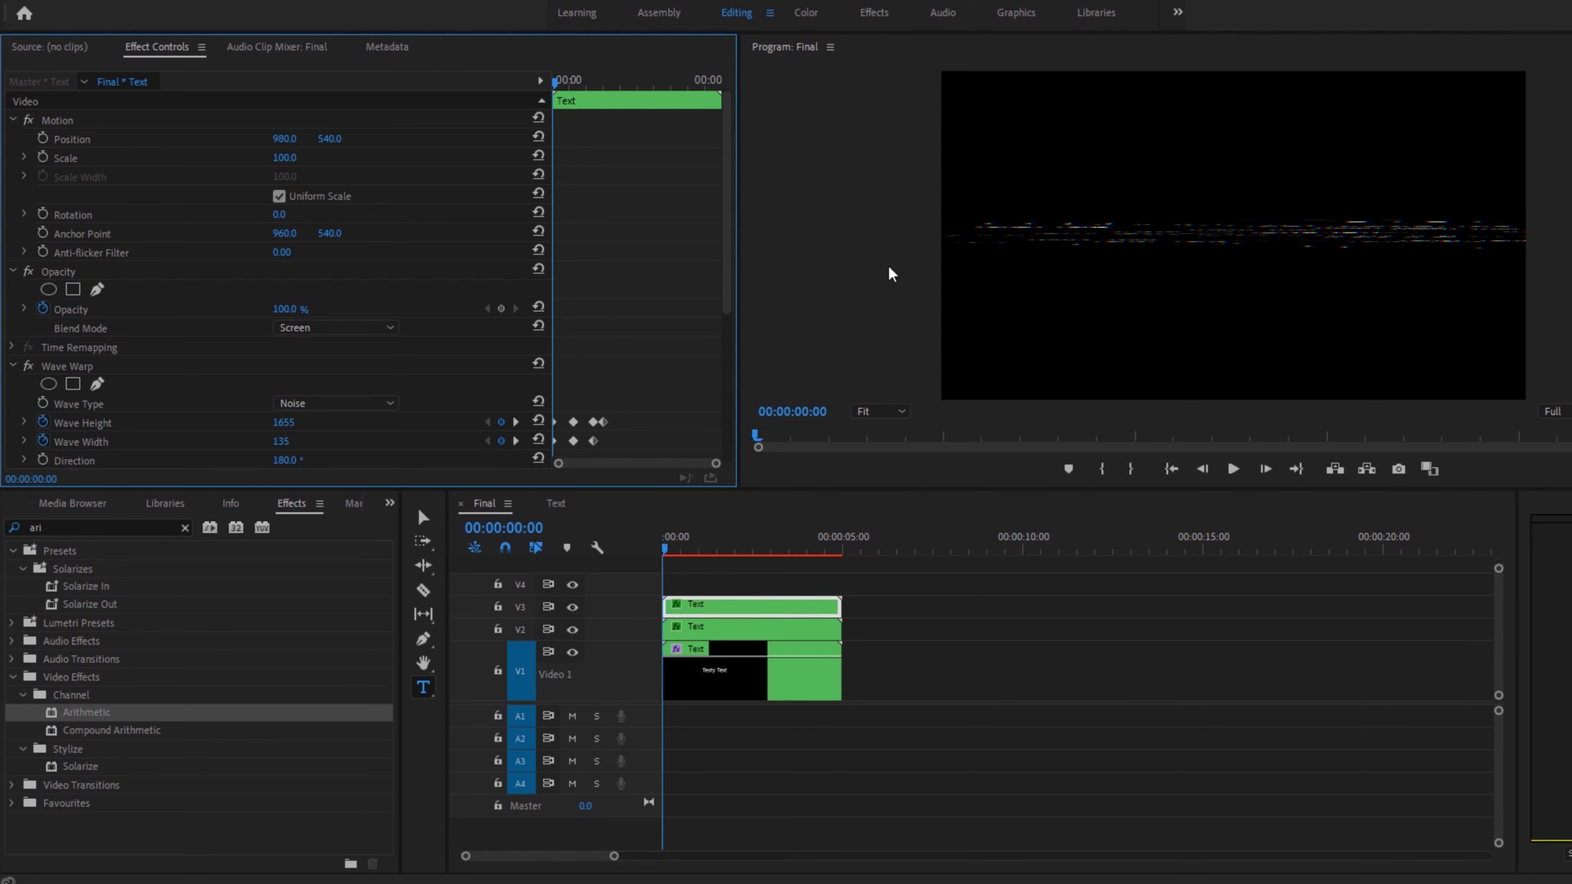
Step: Play the sequence in an enlarged program preview to check the RGB split, and restore the normal layout
{"action": "key", "text": "grave"}
{"action": "key", "text": "space"}
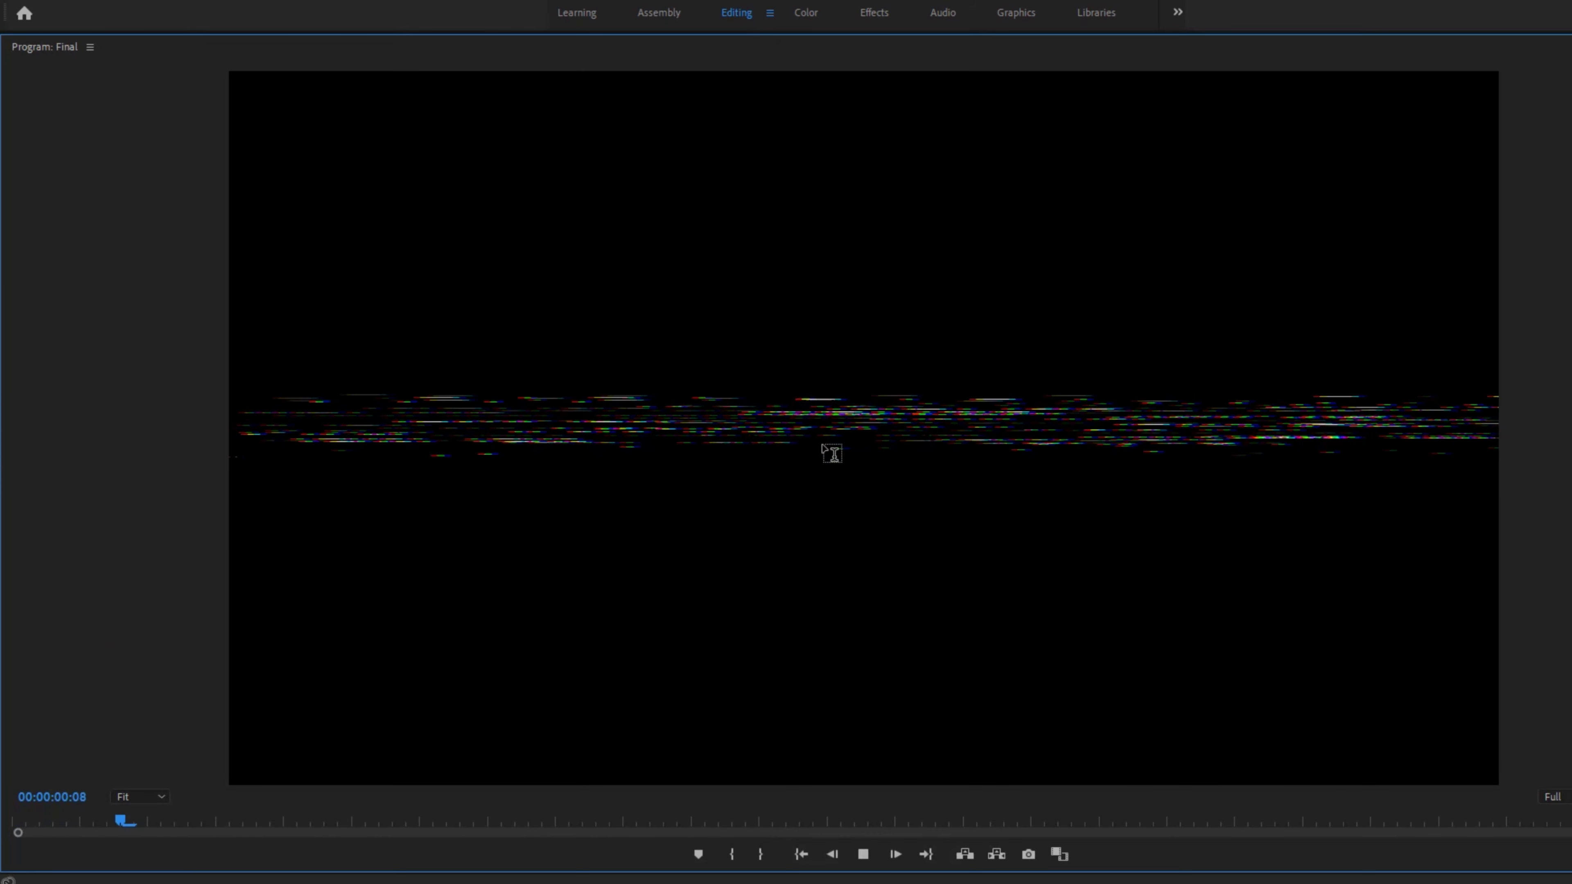
{"action": "key", "text": "space"}
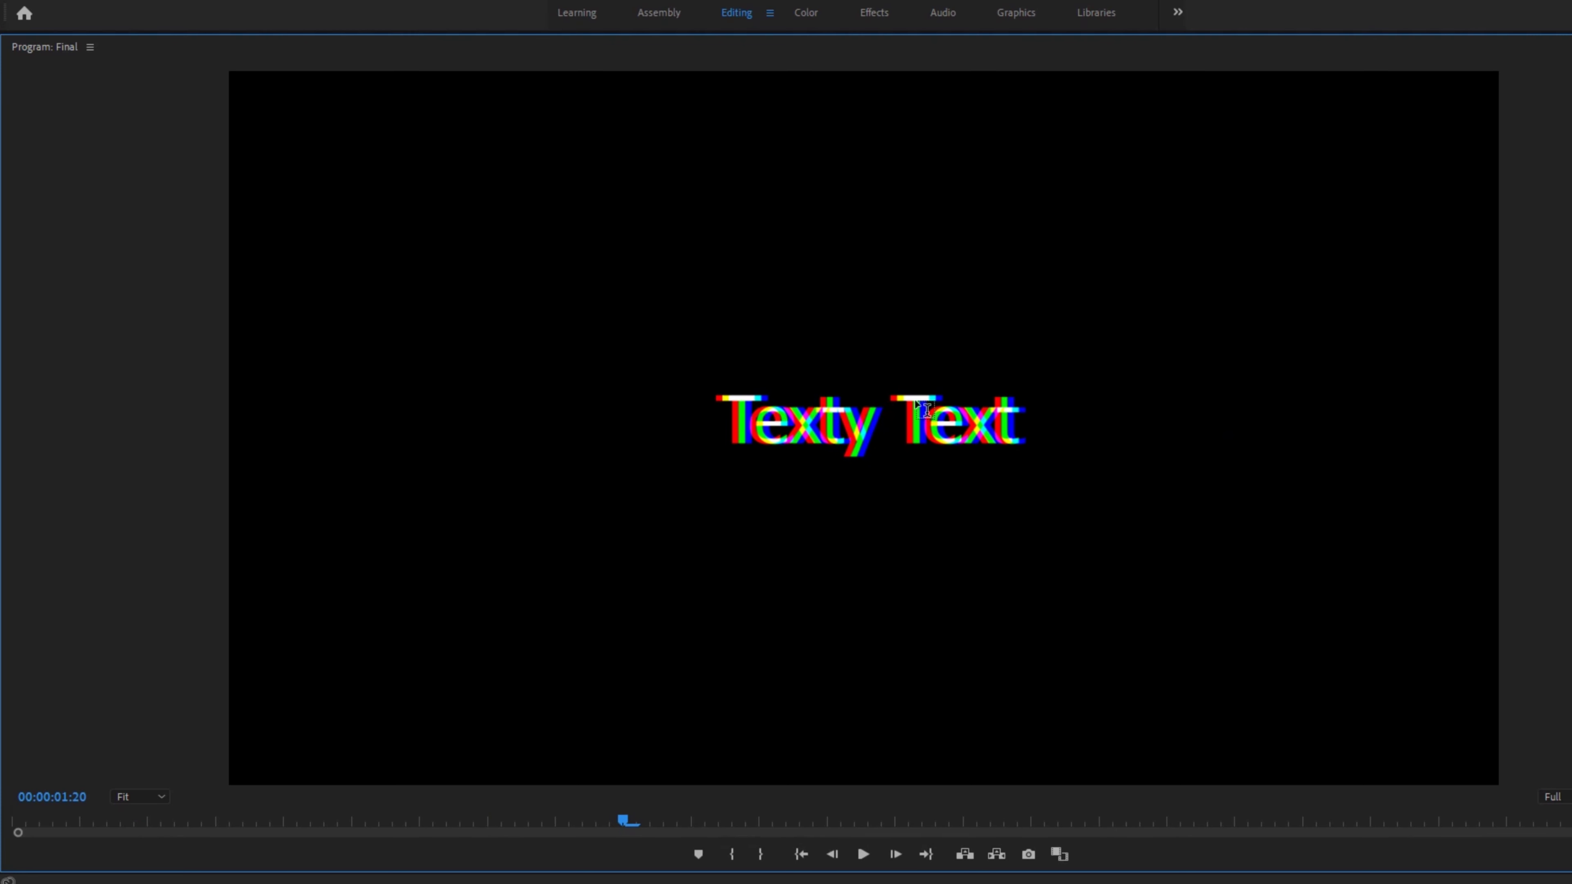
{"action": "key", "text": "grave"}
{"action": "left_click_drag", "start_coordinate": [730, 550], "coordinate": [639, 576]}
{"action": "key", "text": "space"}
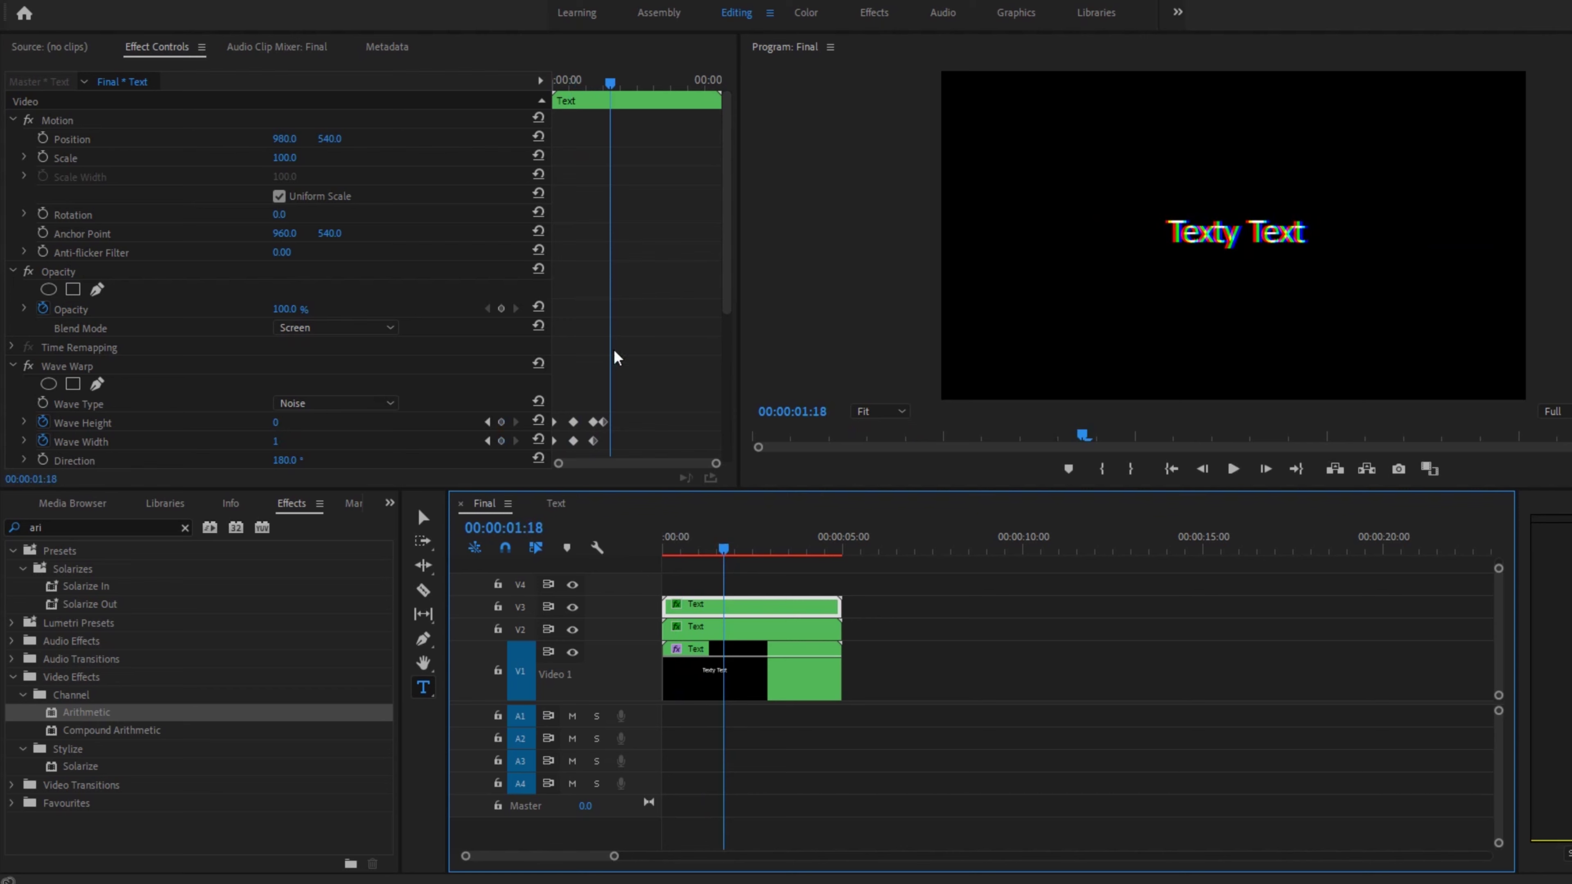
Step: Keyframe the V3 Text clip's horizontal position from 980 at 00:00:01:11 to 960 at 00:00:01:15
{"action": "left_click", "coordinate": [609, 82]}
{"action": "left_click_drag", "start_coordinate": [610, 82], "coordinate": [604, 97]}
{"action": "left_click", "coordinate": [734, 612]}
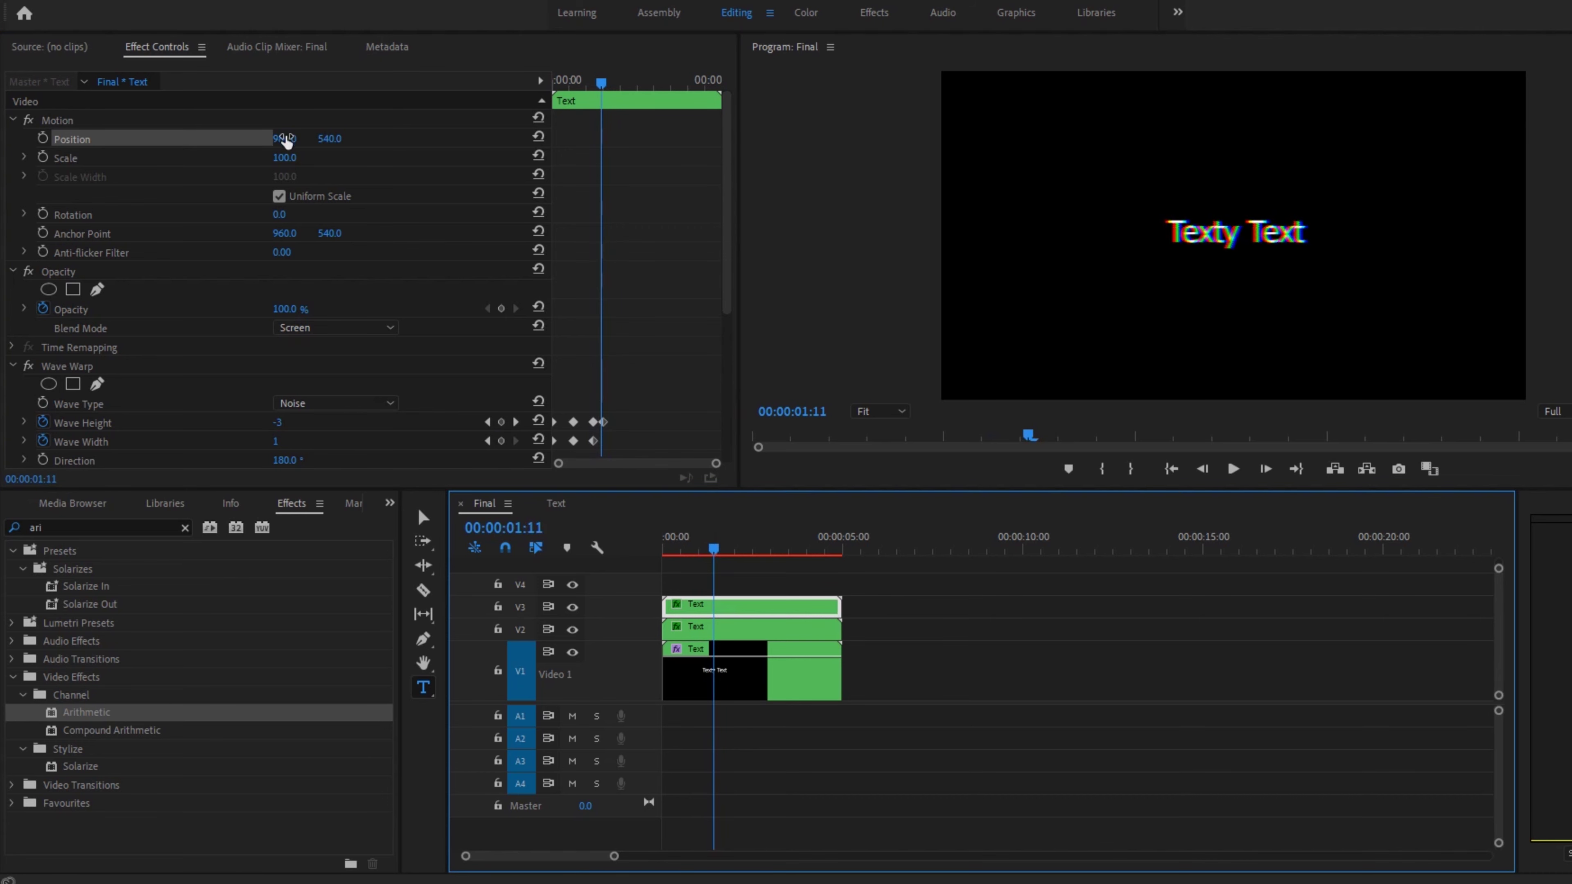
{"action": "left_click", "coordinate": [42, 137]}
{"action": "left_click_drag", "start_coordinate": [600, 80], "coordinate": [611, 87]}
{"action": "left_click", "coordinate": [301, 137]}
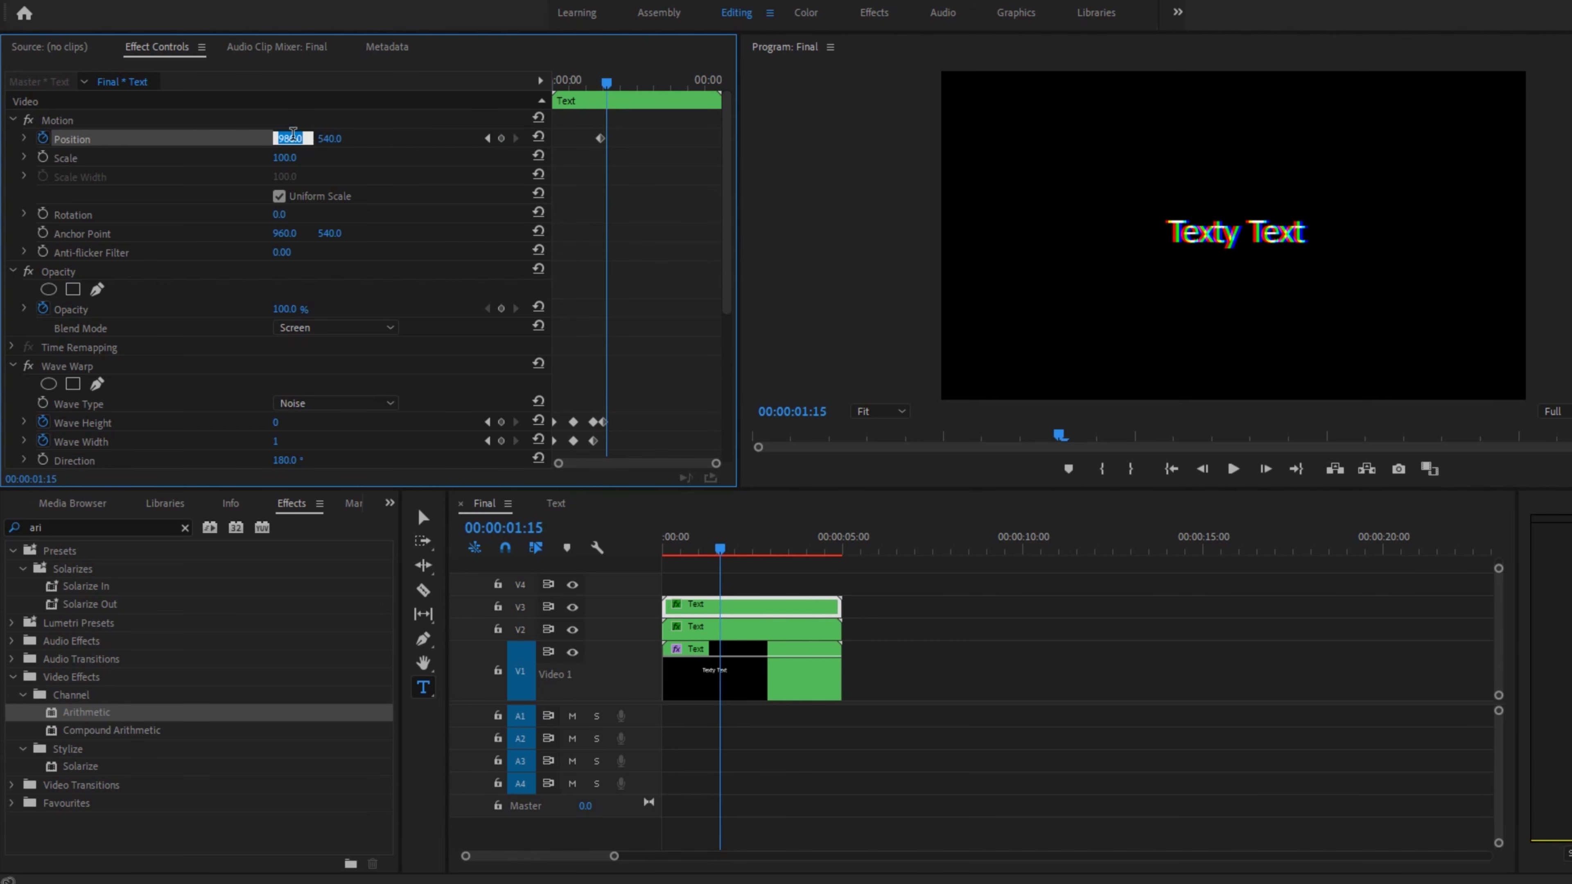
{"action": "type", "text": "960"}
{"action": "key", "text": "Return"}
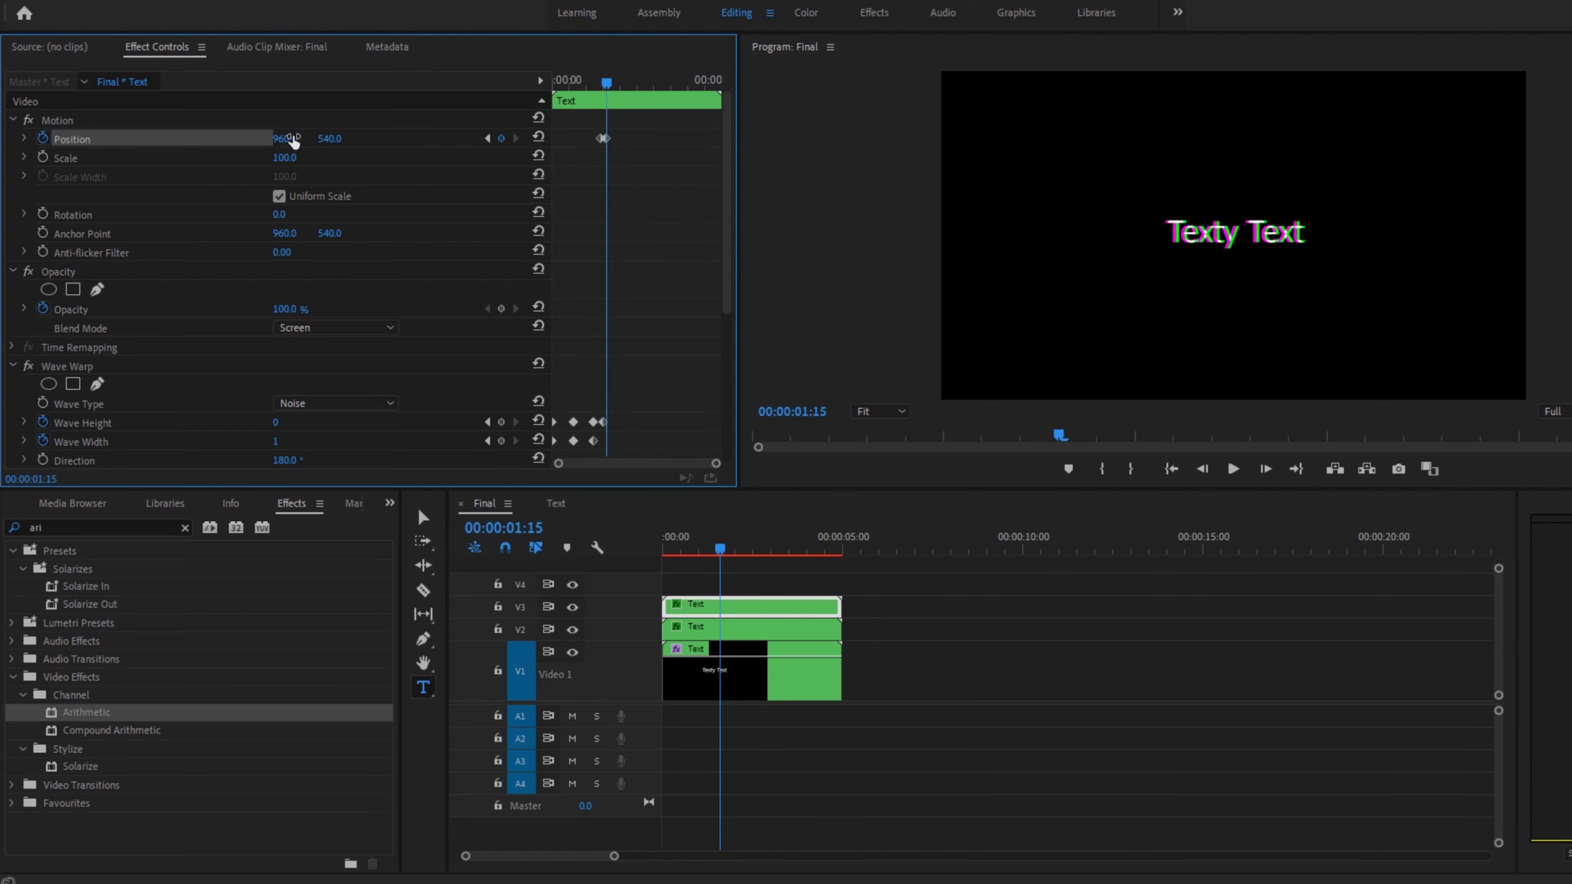
Step: Play the opening of the sequence to check the V3 clip's position animation
{"action": "left_click", "coordinate": [684, 551]}
{"action": "key", "text": "space"}
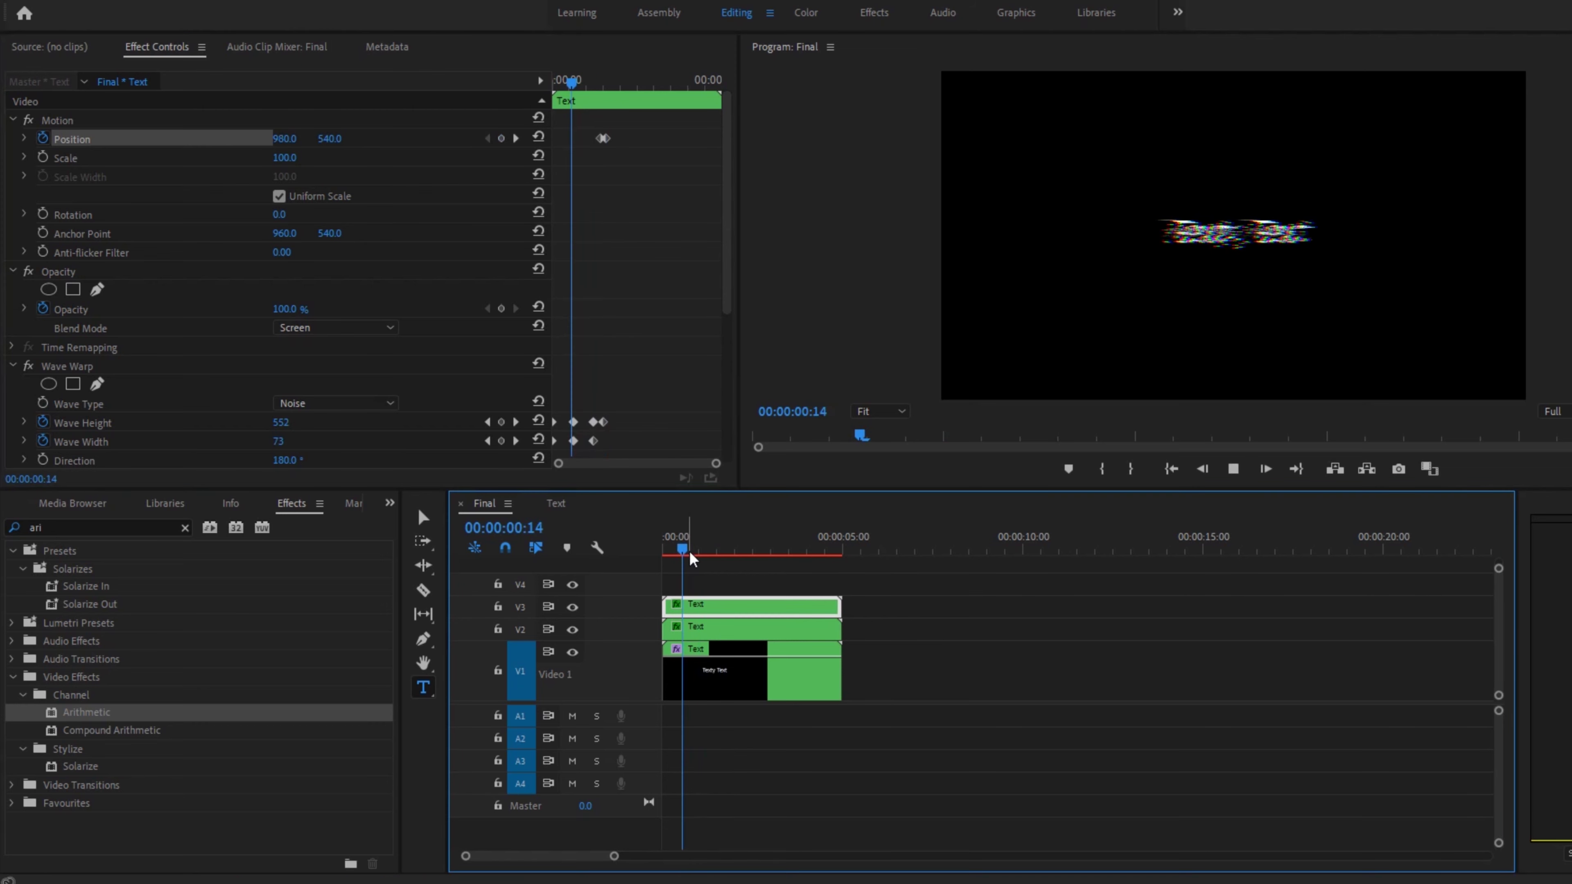
{"action": "key", "text": "space"}
Step: Keyframe the V2 Text clip's horizontal position from 970 at 00:00:01:11 to 960 at 00:00:01:15, matching the V3 clip's keyframe times
{"action": "left_click", "coordinate": [730, 625]}
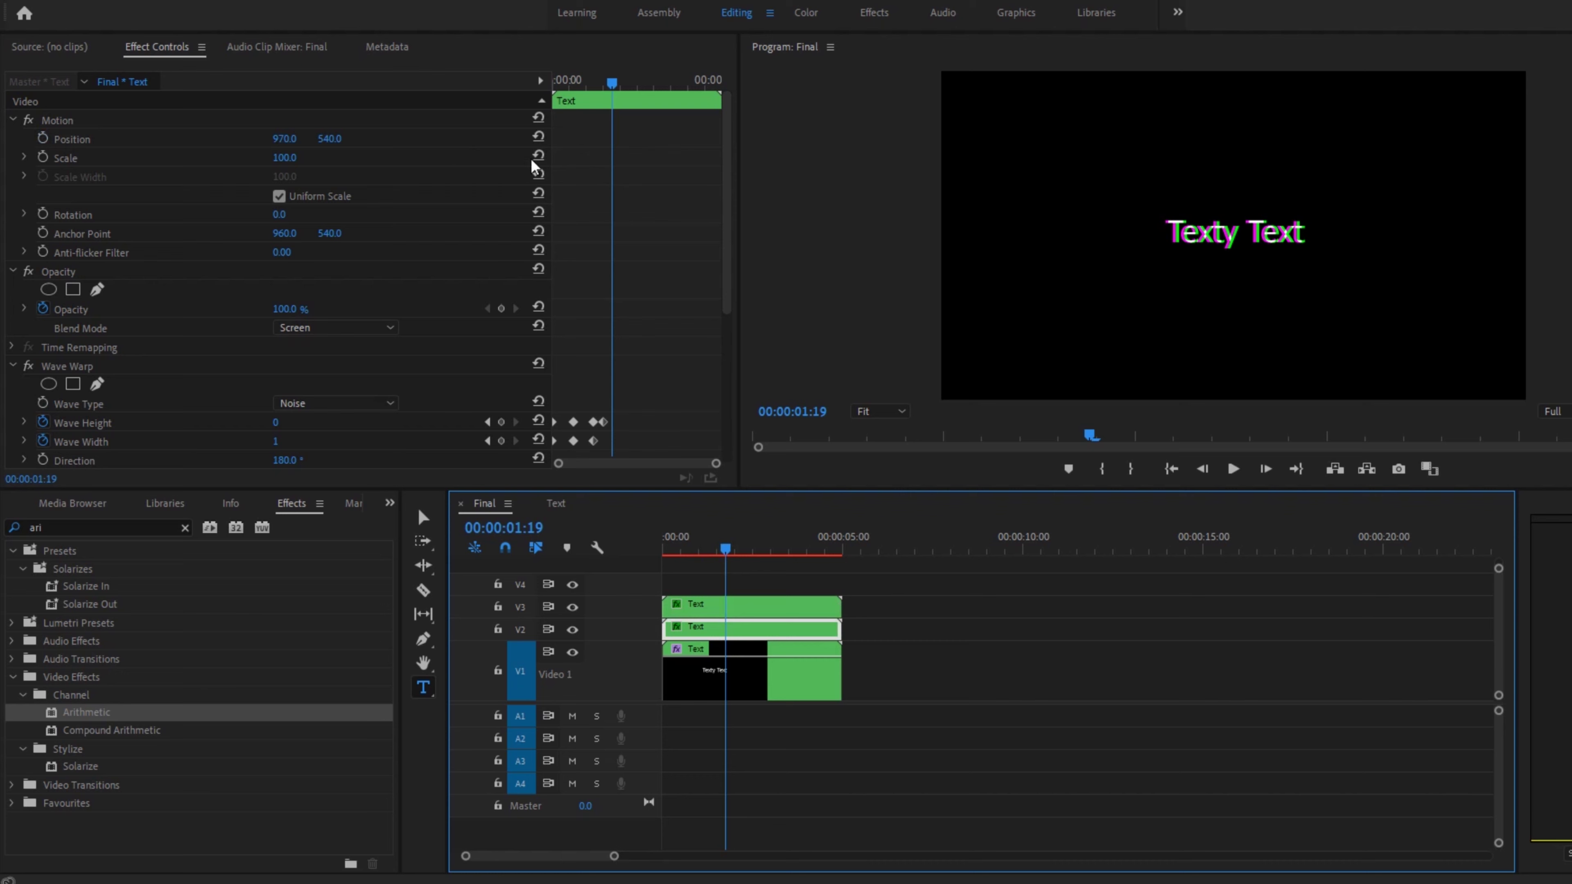
{"action": "left_click_drag", "start_coordinate": [611, 82], "coordinate": [603, 90]}
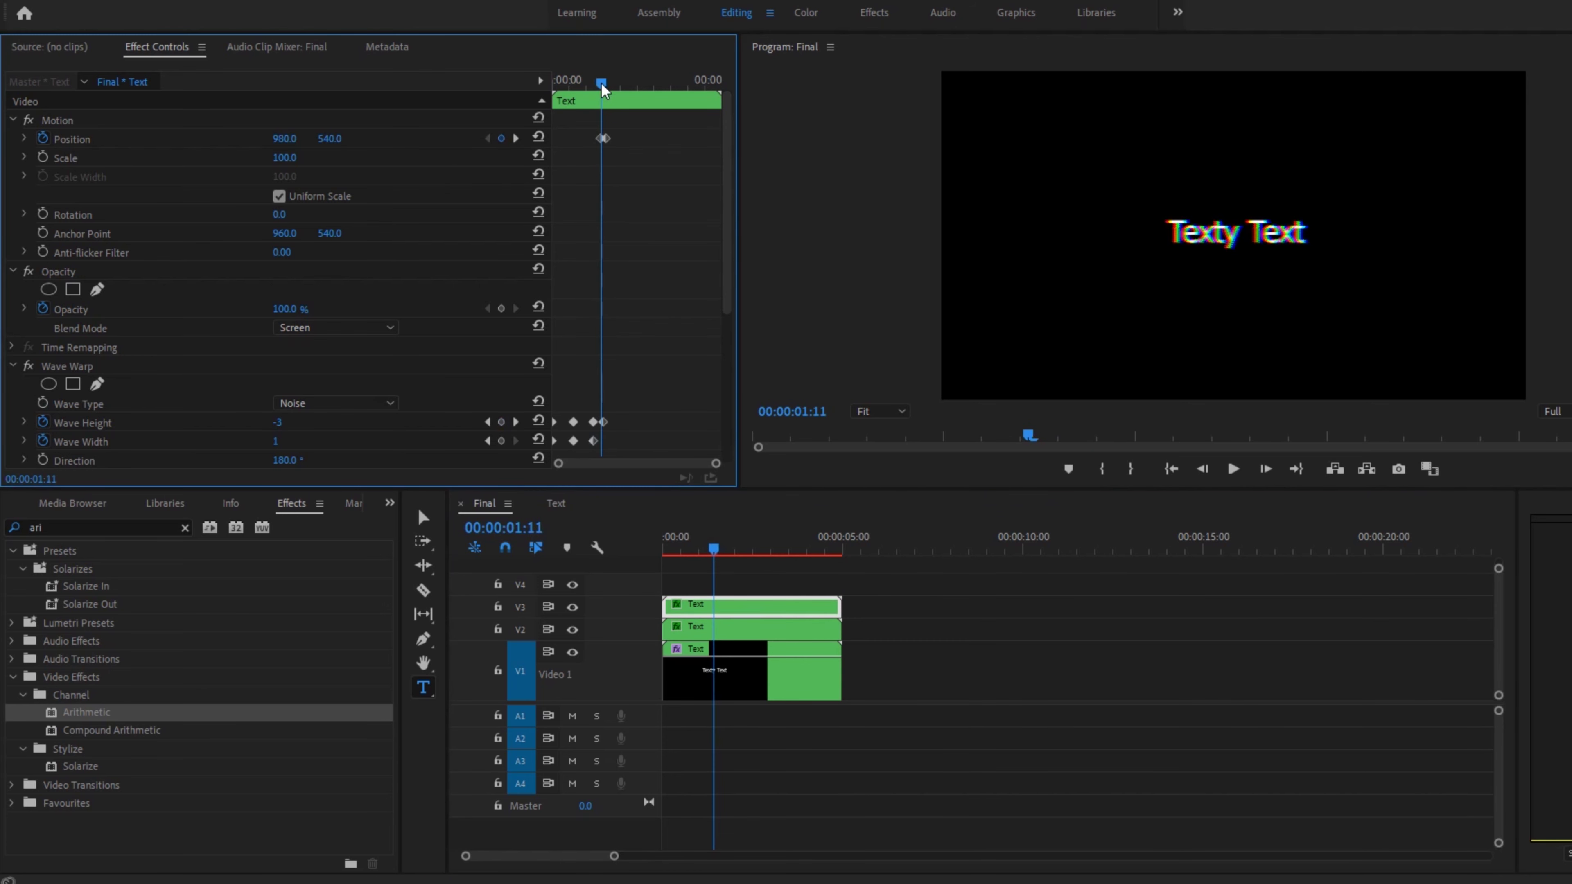
{"action": "left_click", "coordinate": [737, 630]}
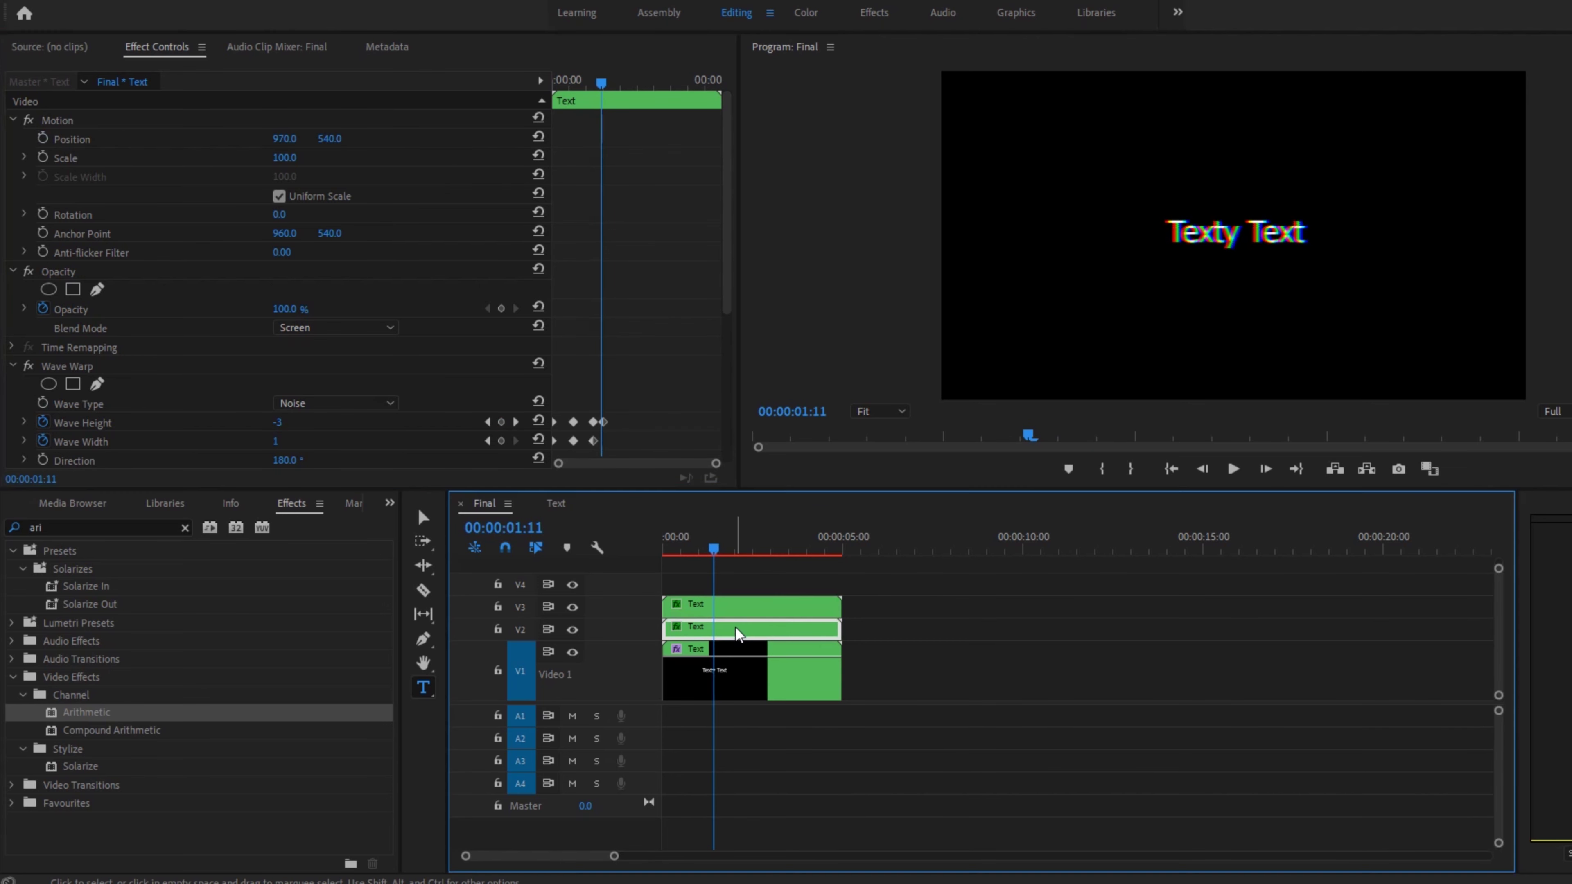
{"action": "left_click", "coordinate": [282, 139]}
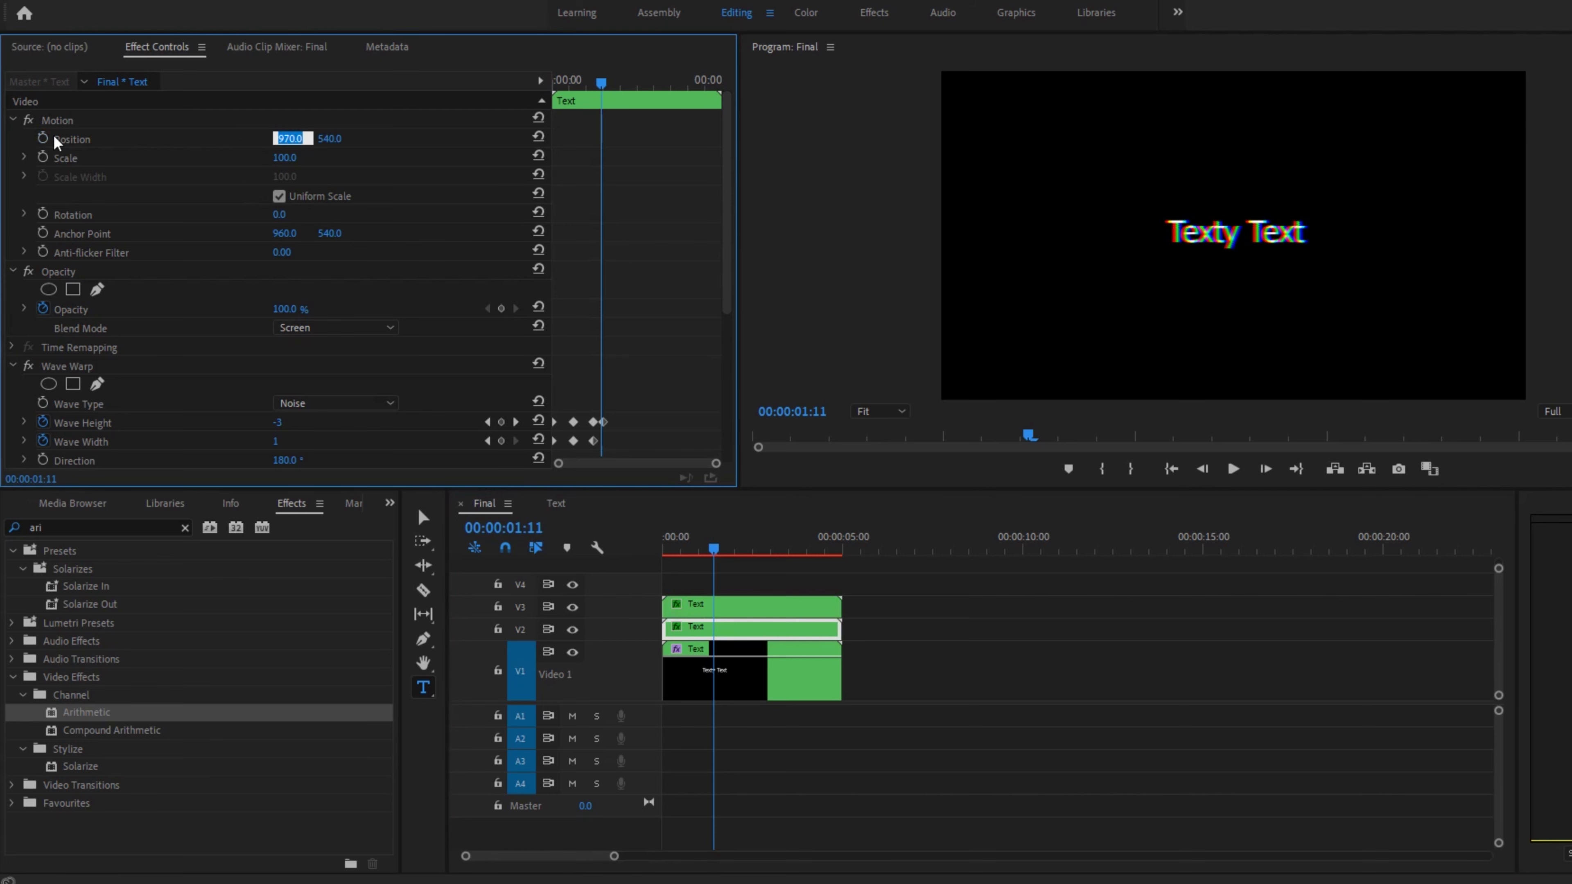
{"action": "left_click", "coordinate": [737, 608]}
{"action": "left_click", "coordinate": [605, 84]}
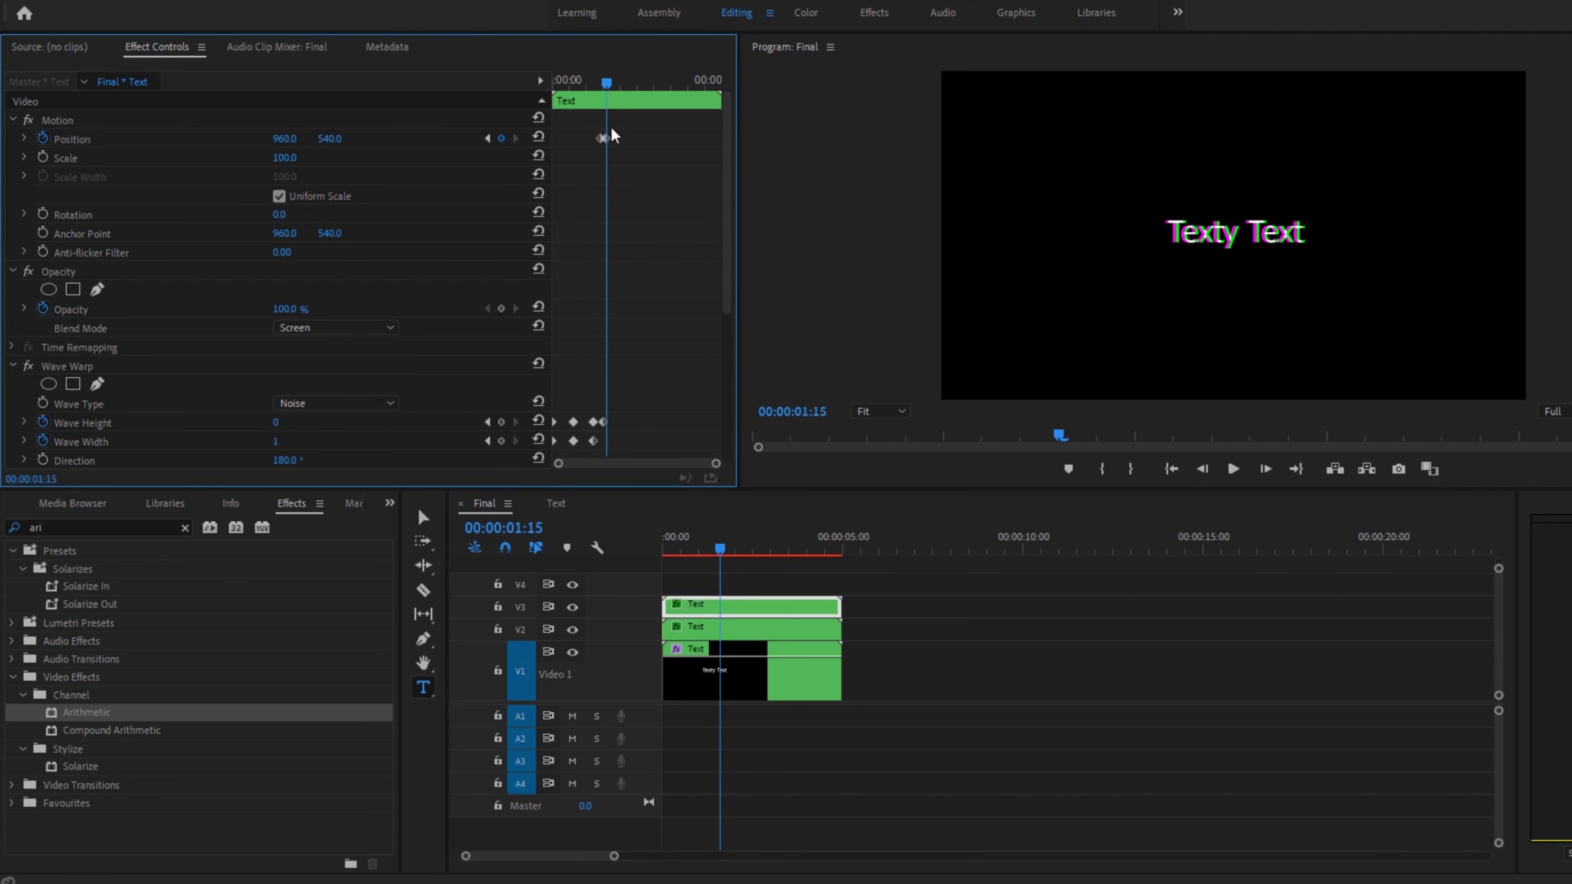
{"action": "left_click", "coordinate": [739, 631]}
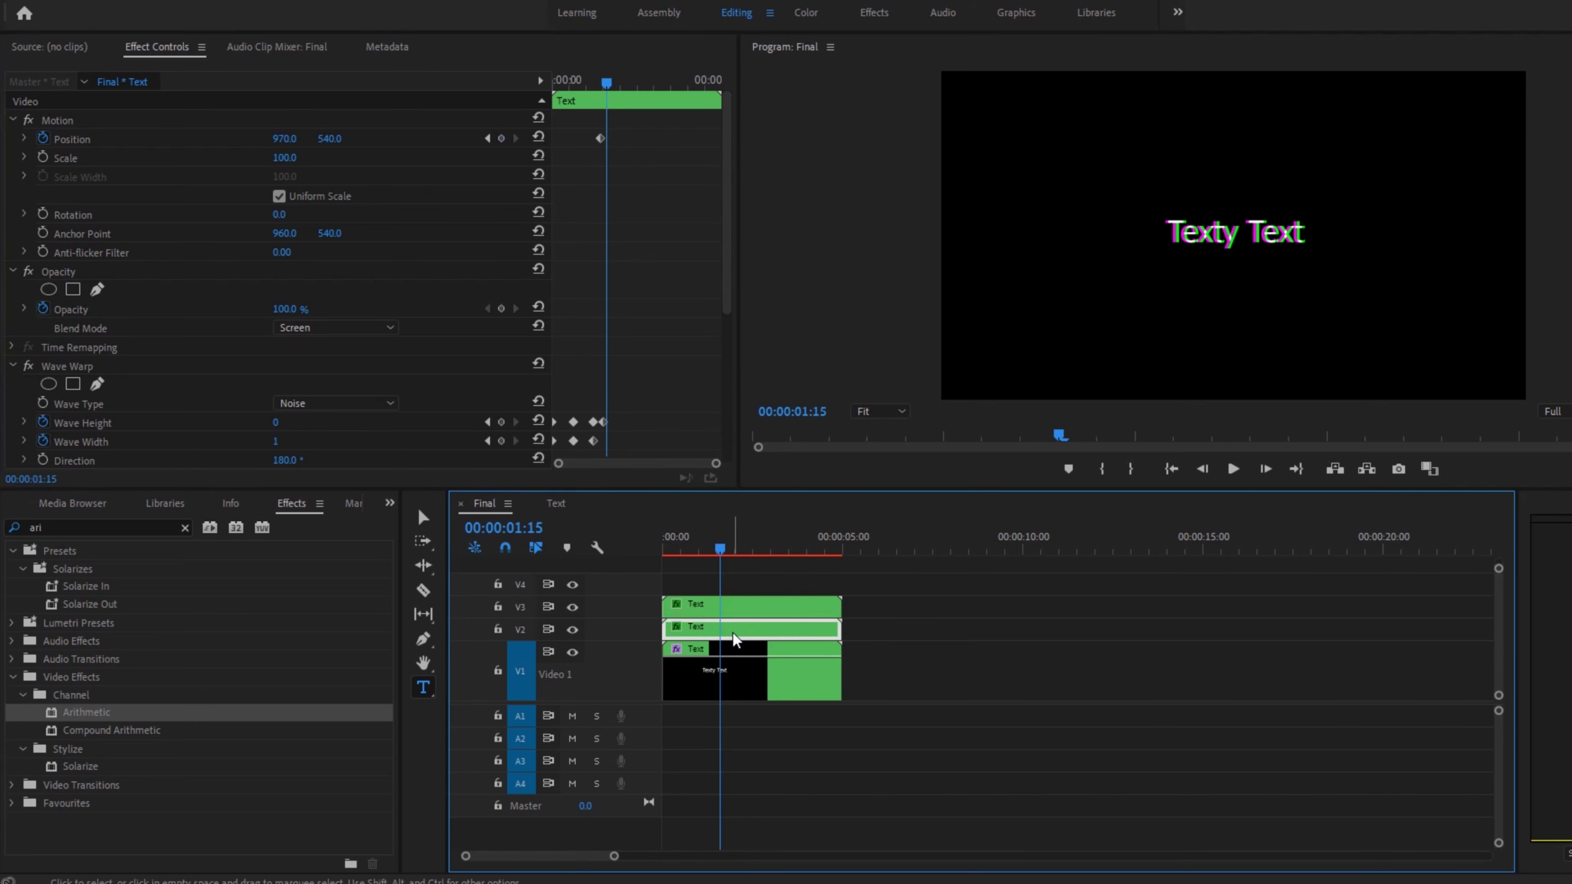
{"action": "left_click", "coordinate": [292, 137]}
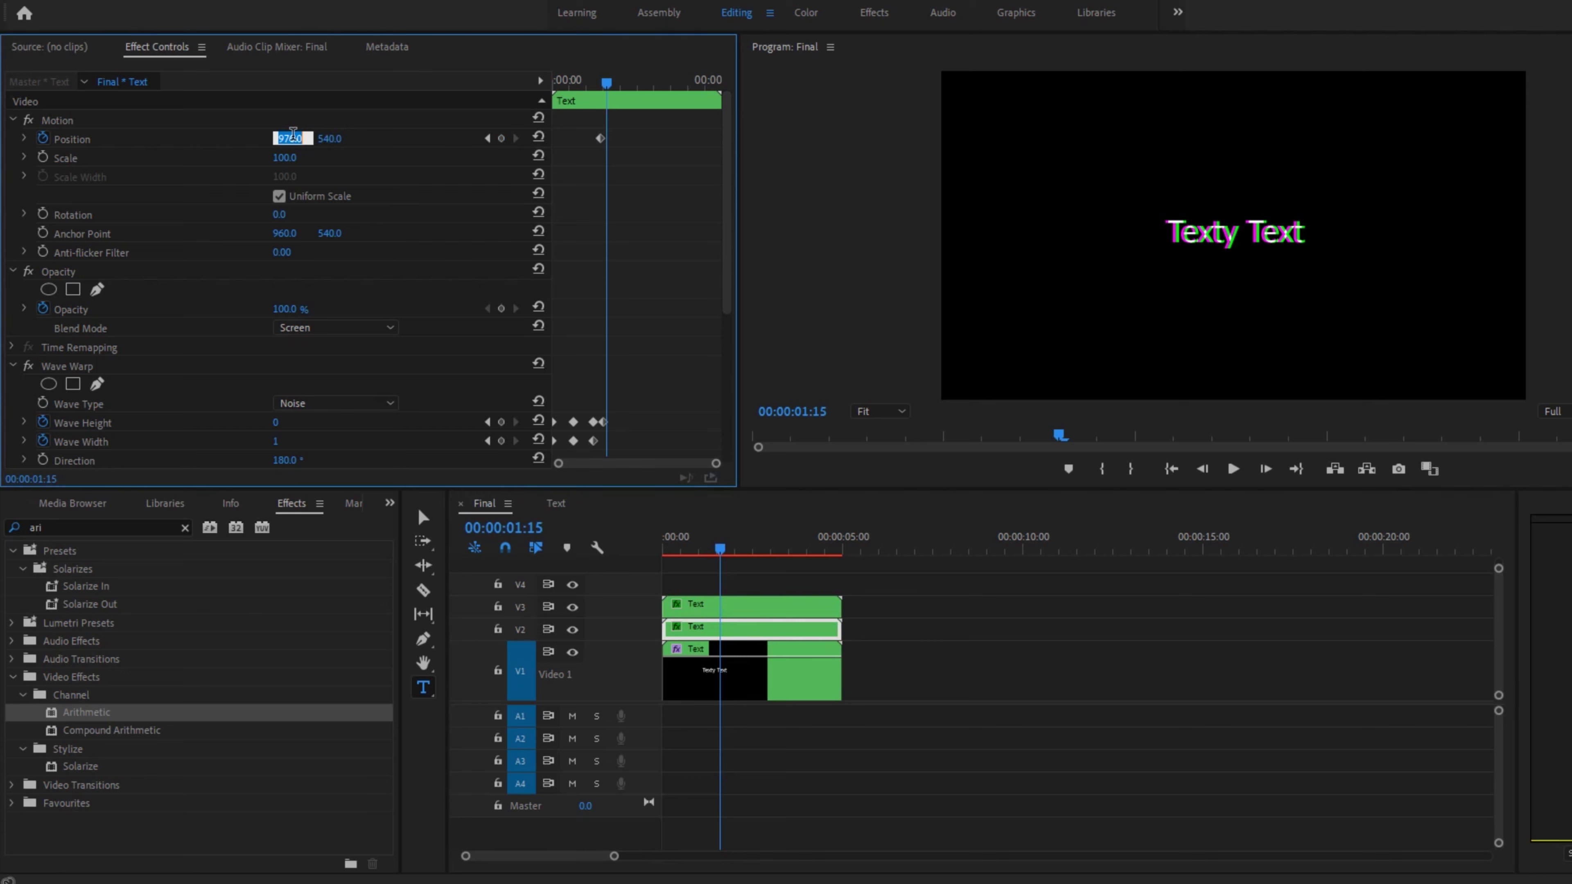
{"action": "key", "text": "Return"}
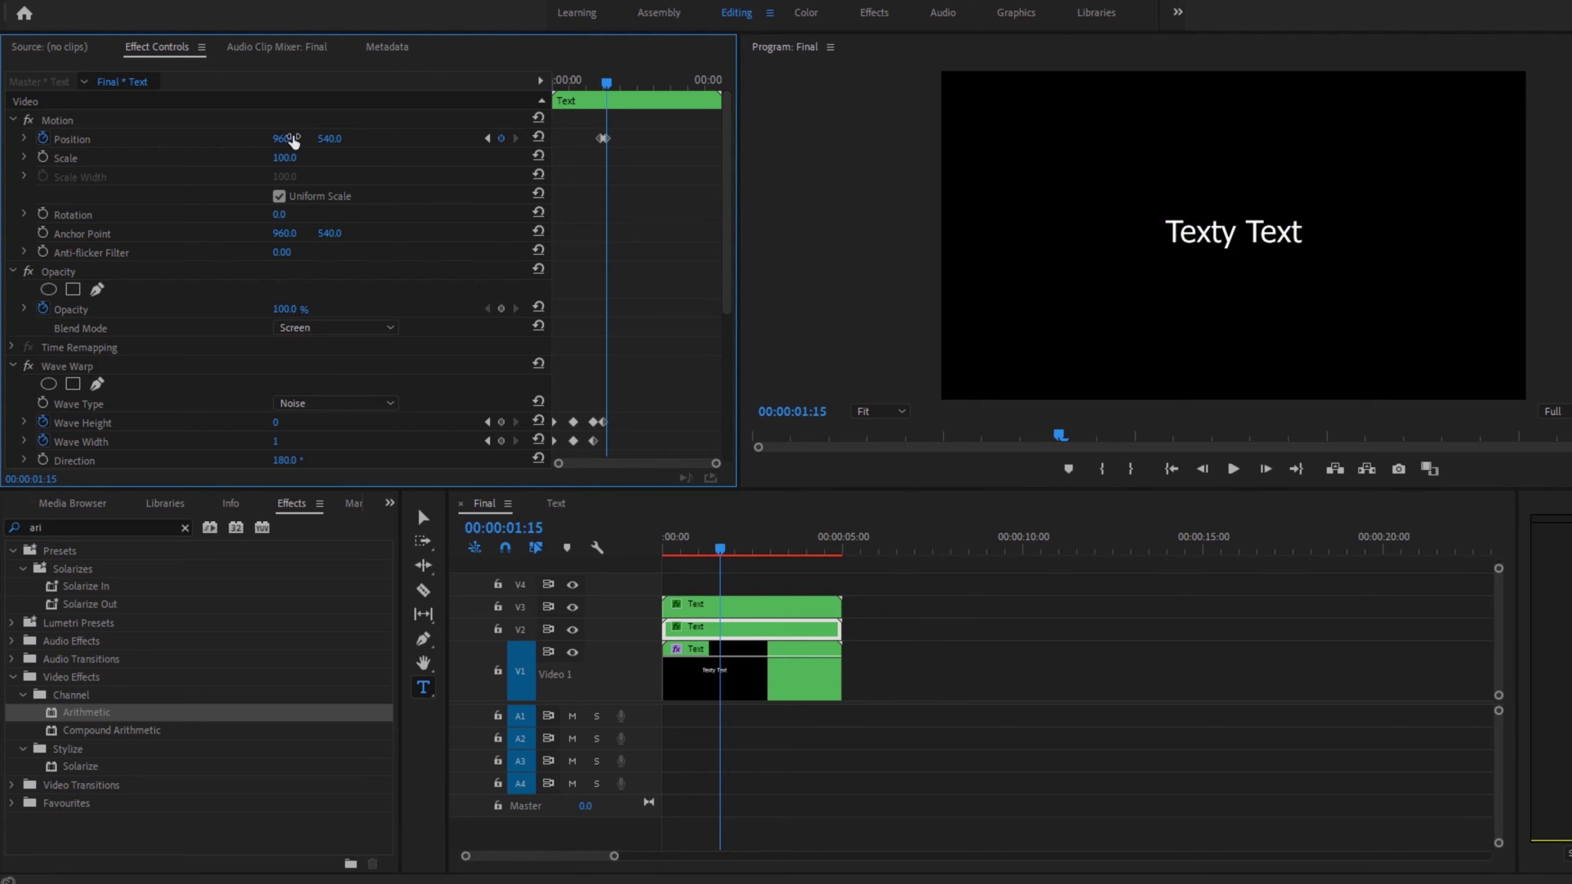
Step: Play the sequence from the start to check the RGB channels converging as the text settles
{"action": "left_click_drag", "start_coordinate": [718, 557], "coordinate": [559, 586]}
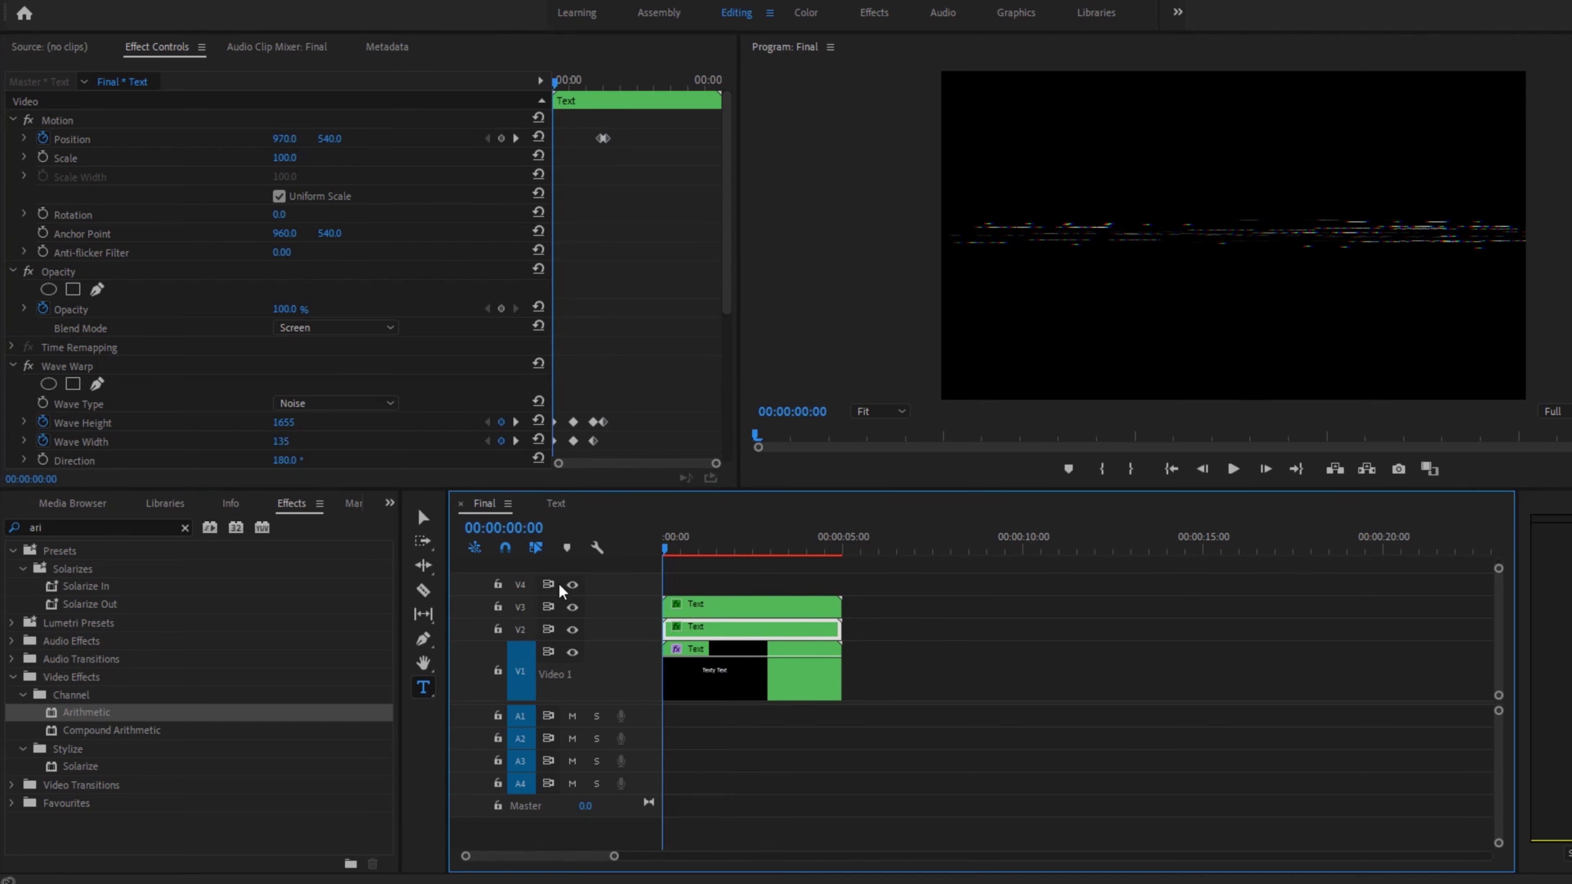
{"action": "key", "text": "space"}
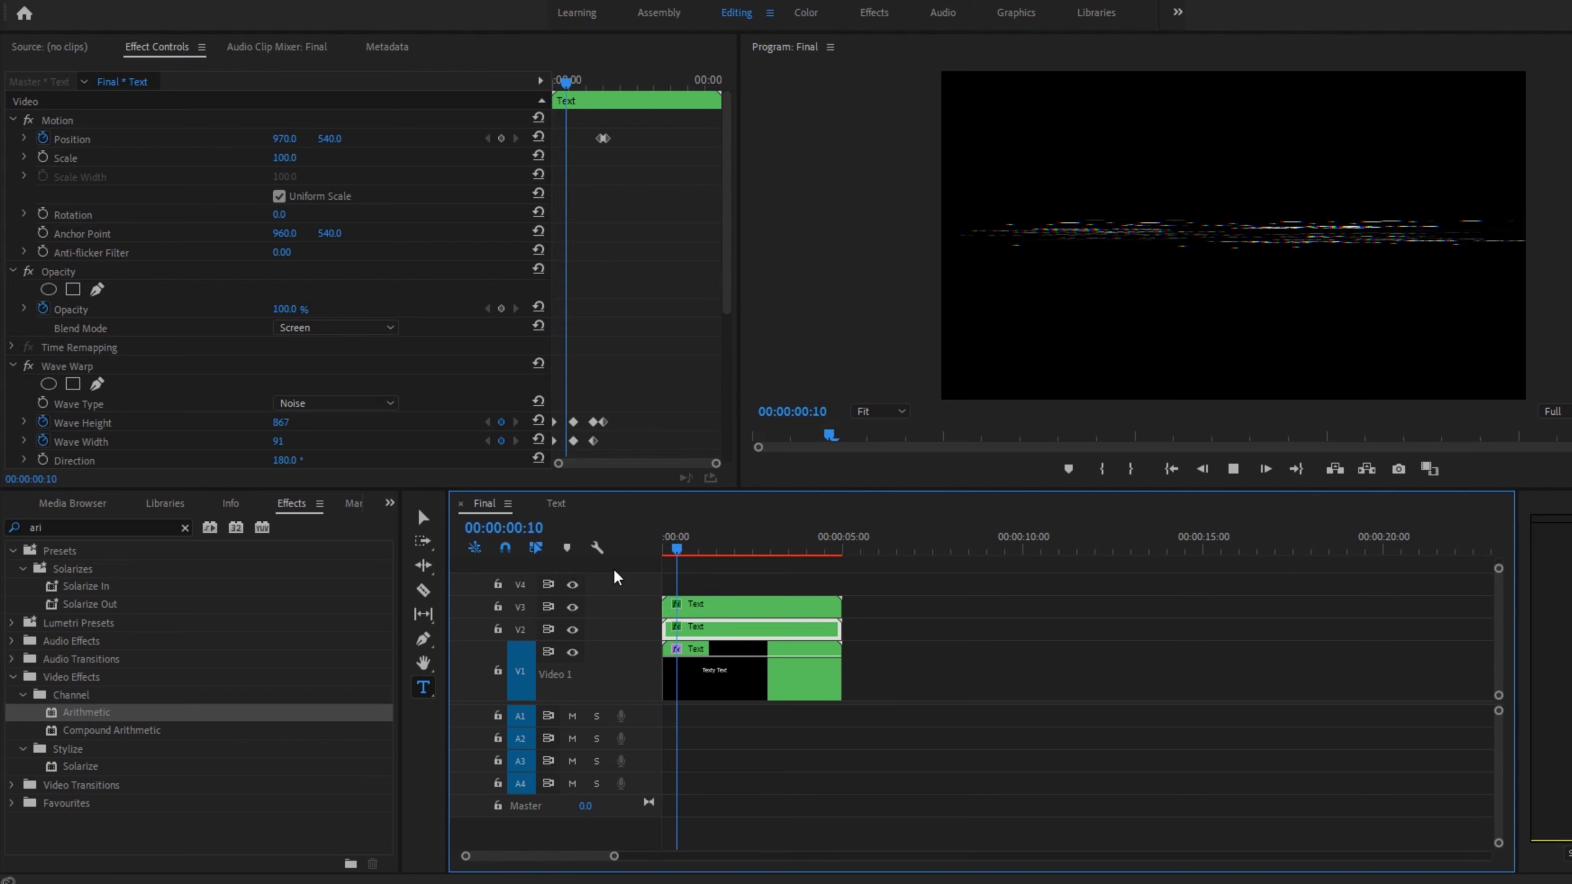
{"action": "key", "text": "Home"}
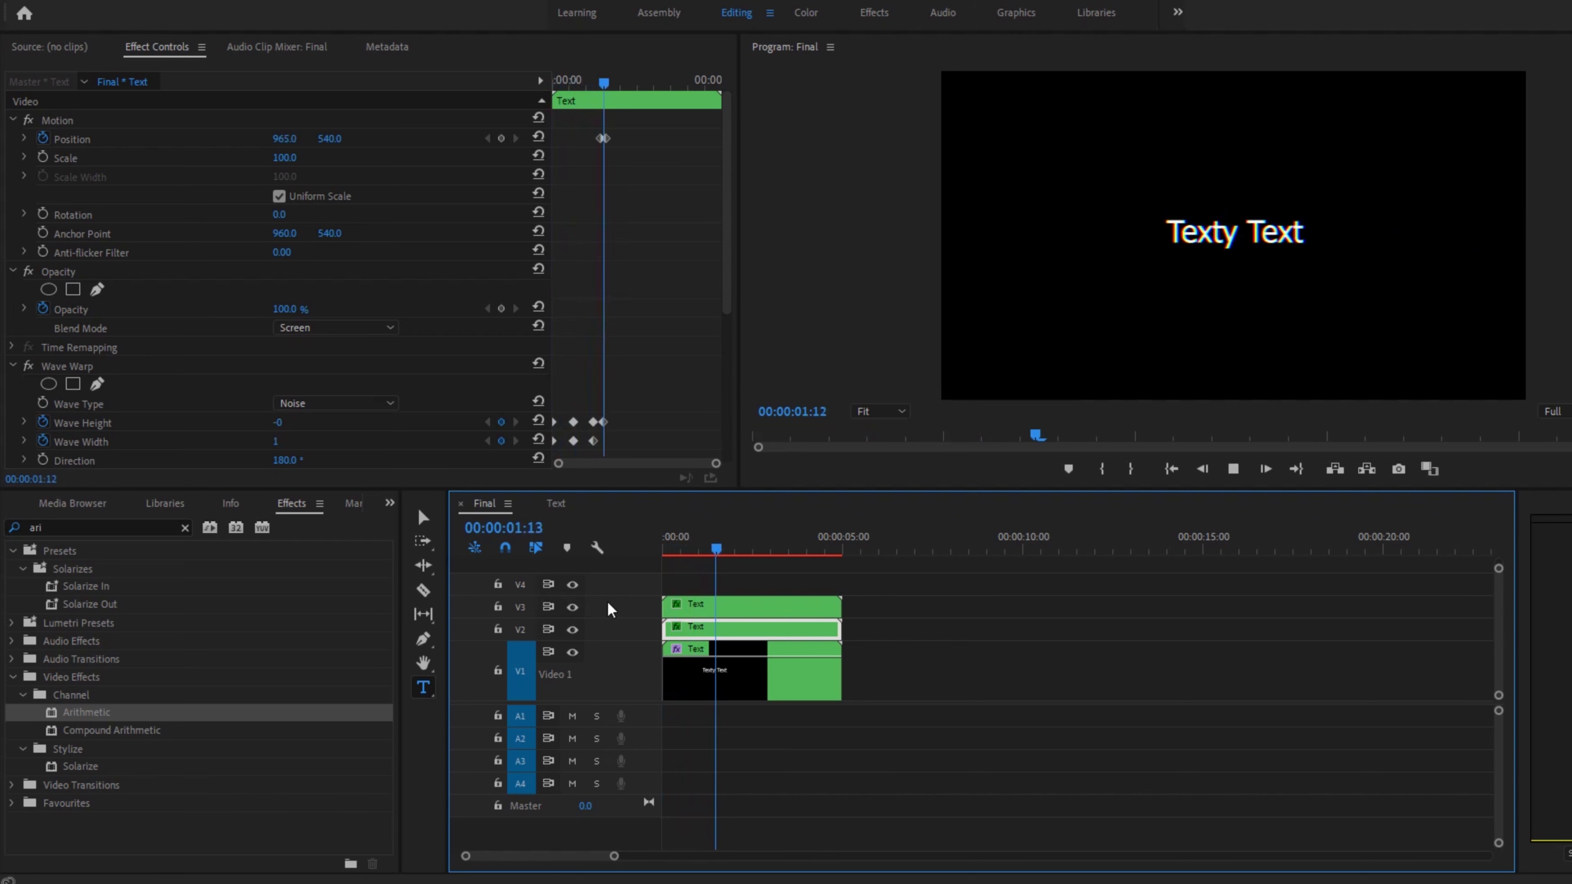
{"action": "key", "text": "space"}
{"action": "key", "text": "Home"}
{"action": "key", "text": "space"}
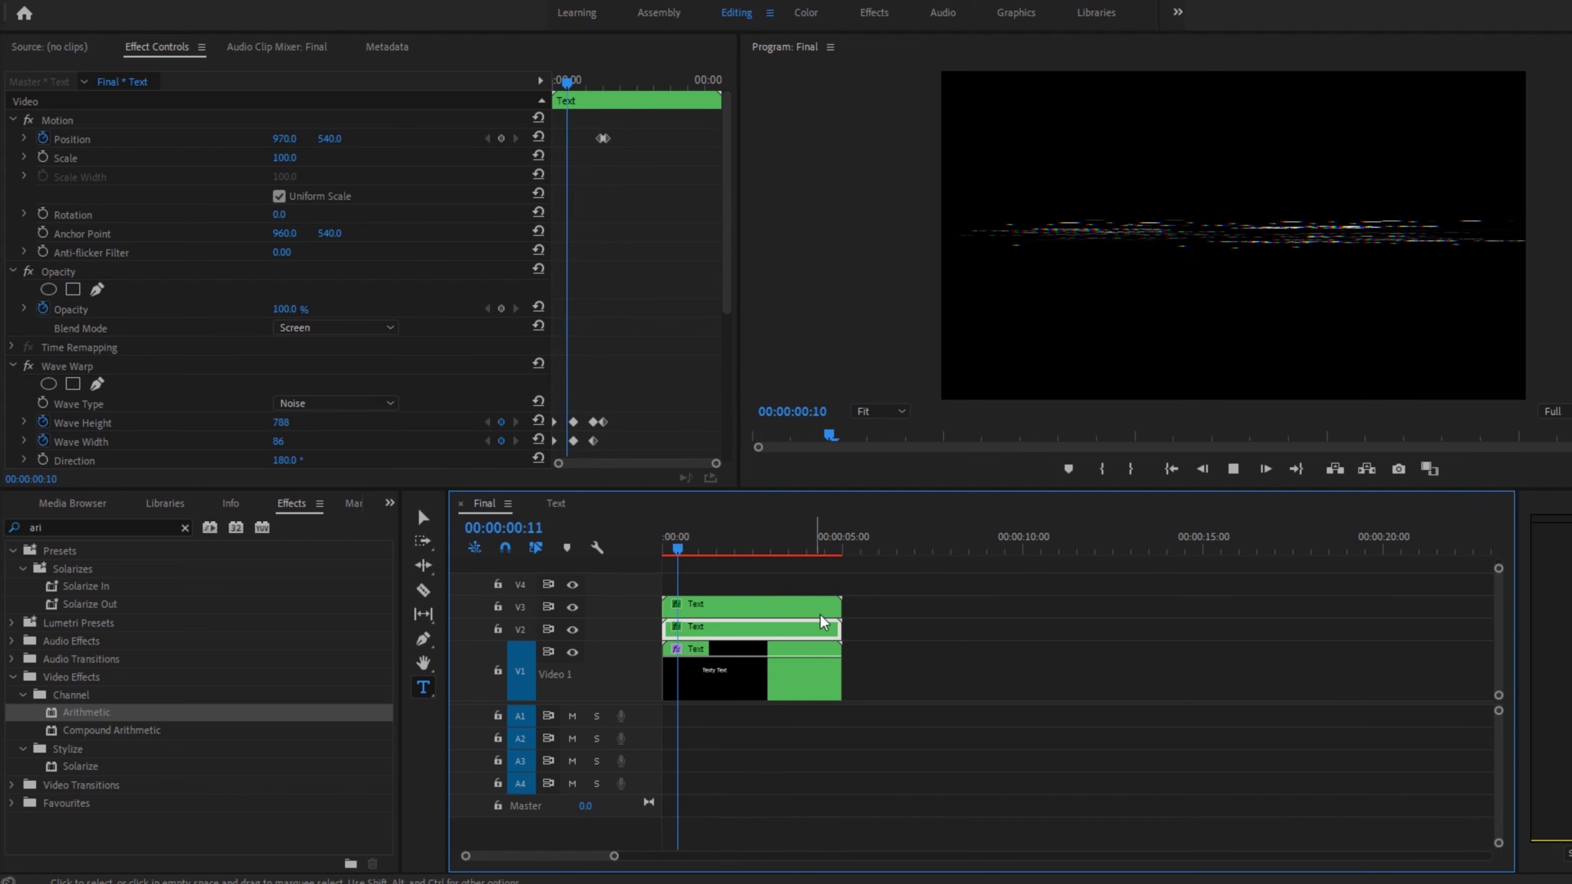
{"action": "key", "text": "space"}
Step: Nest the three Text clips on V1, V2 and V3 into a sequence named Glitch
{"action": "key", "text": "v"}
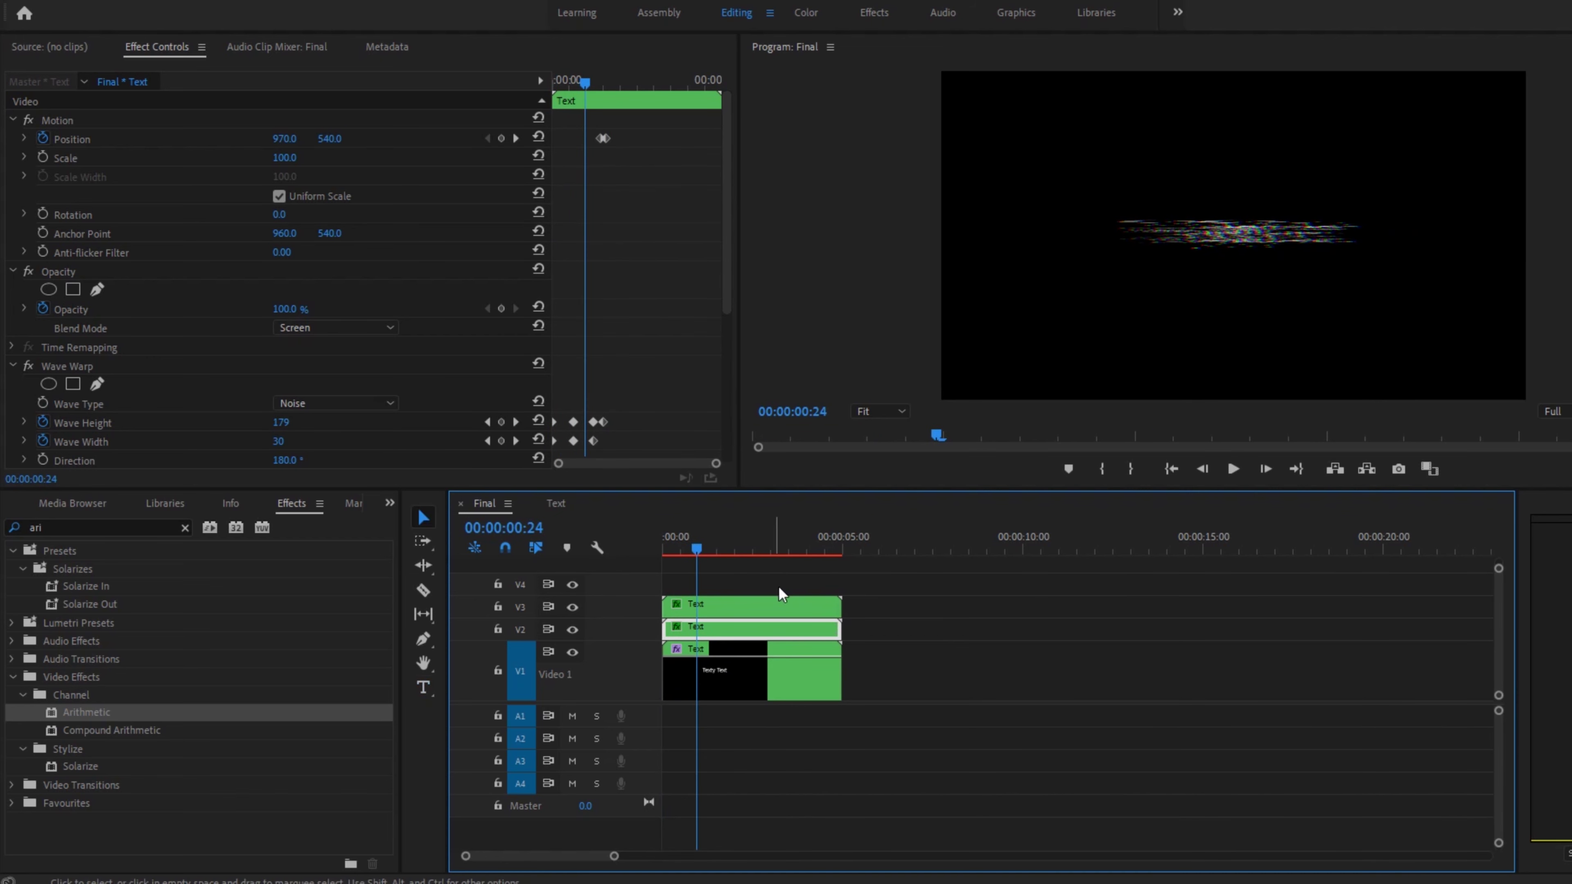
{"action": "left_click_drag", "start_coordinate": [915, 688], "coordinate": [703, 585]}
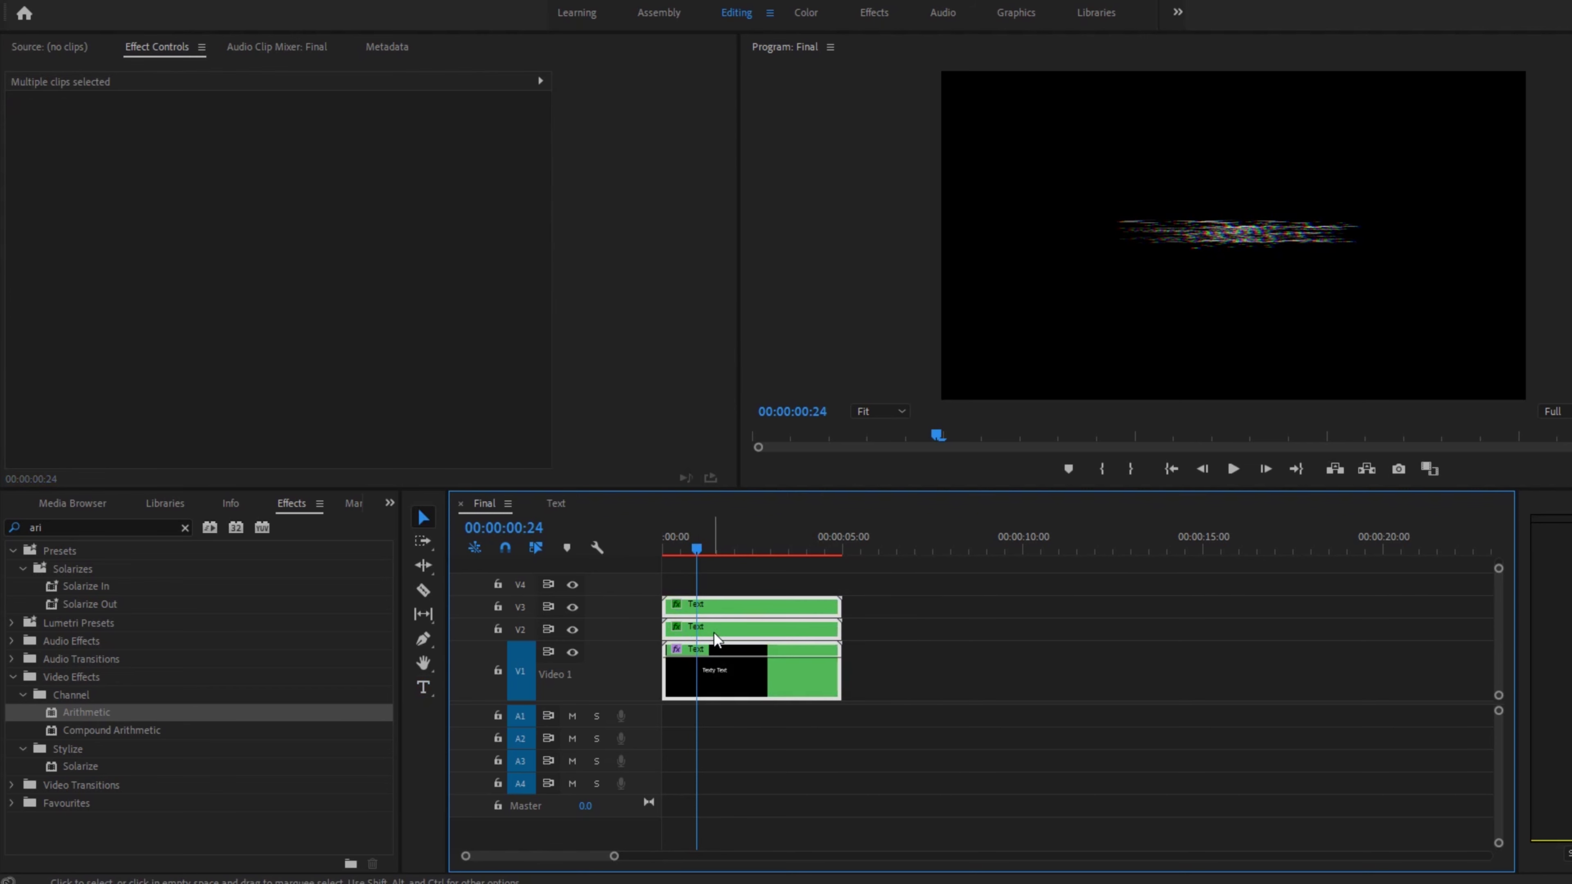
{"action": "right_click", "coordinate": [718, 624]}
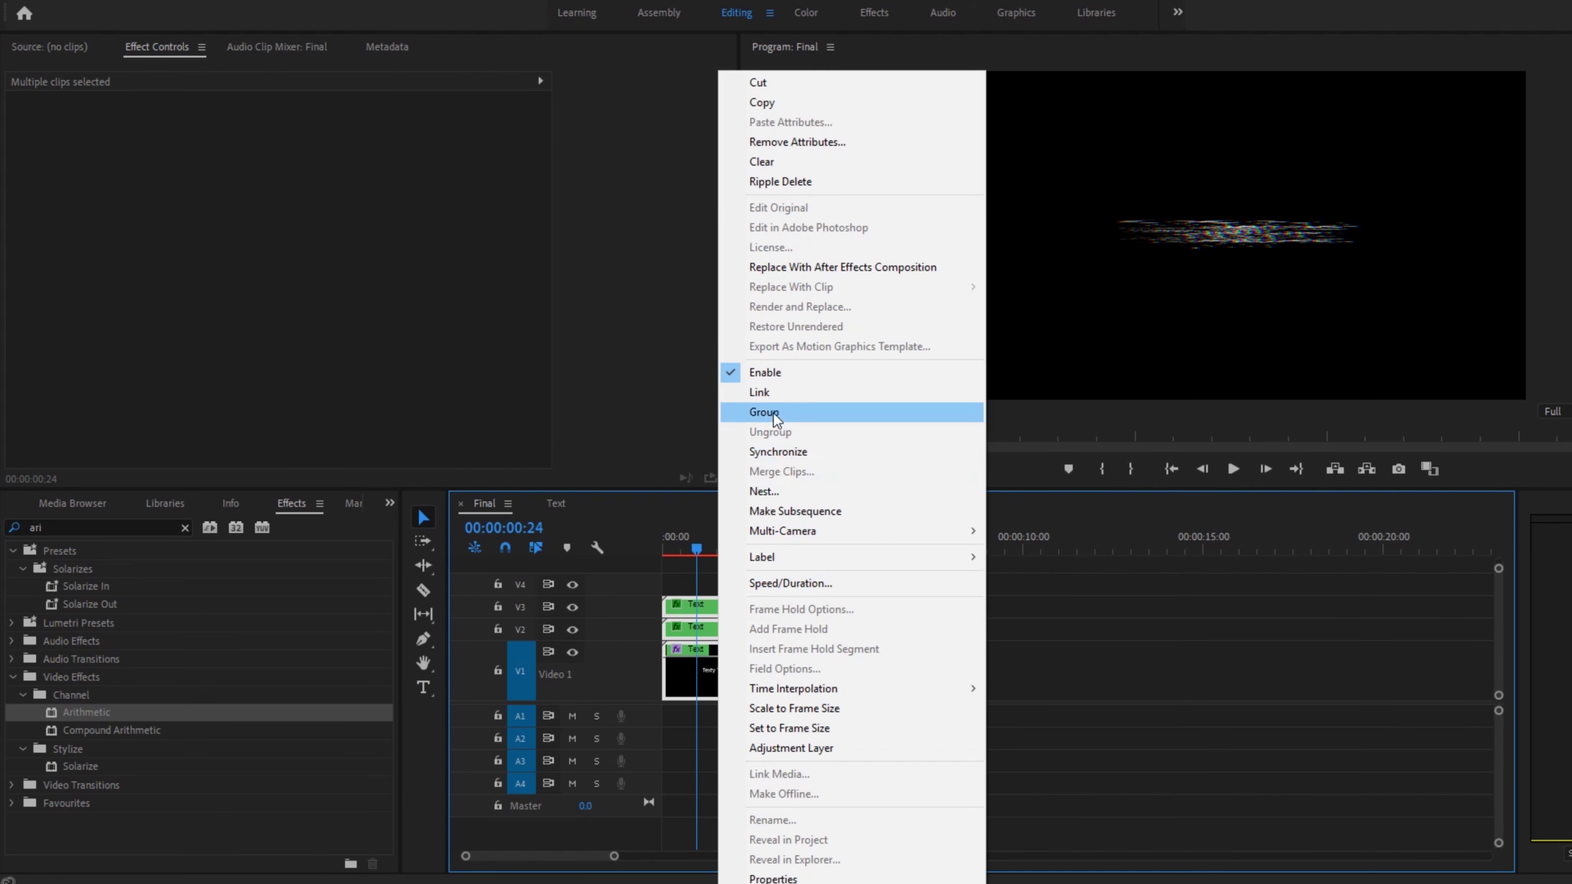
{"action": "left_click", "coordinate": [798, 489]}
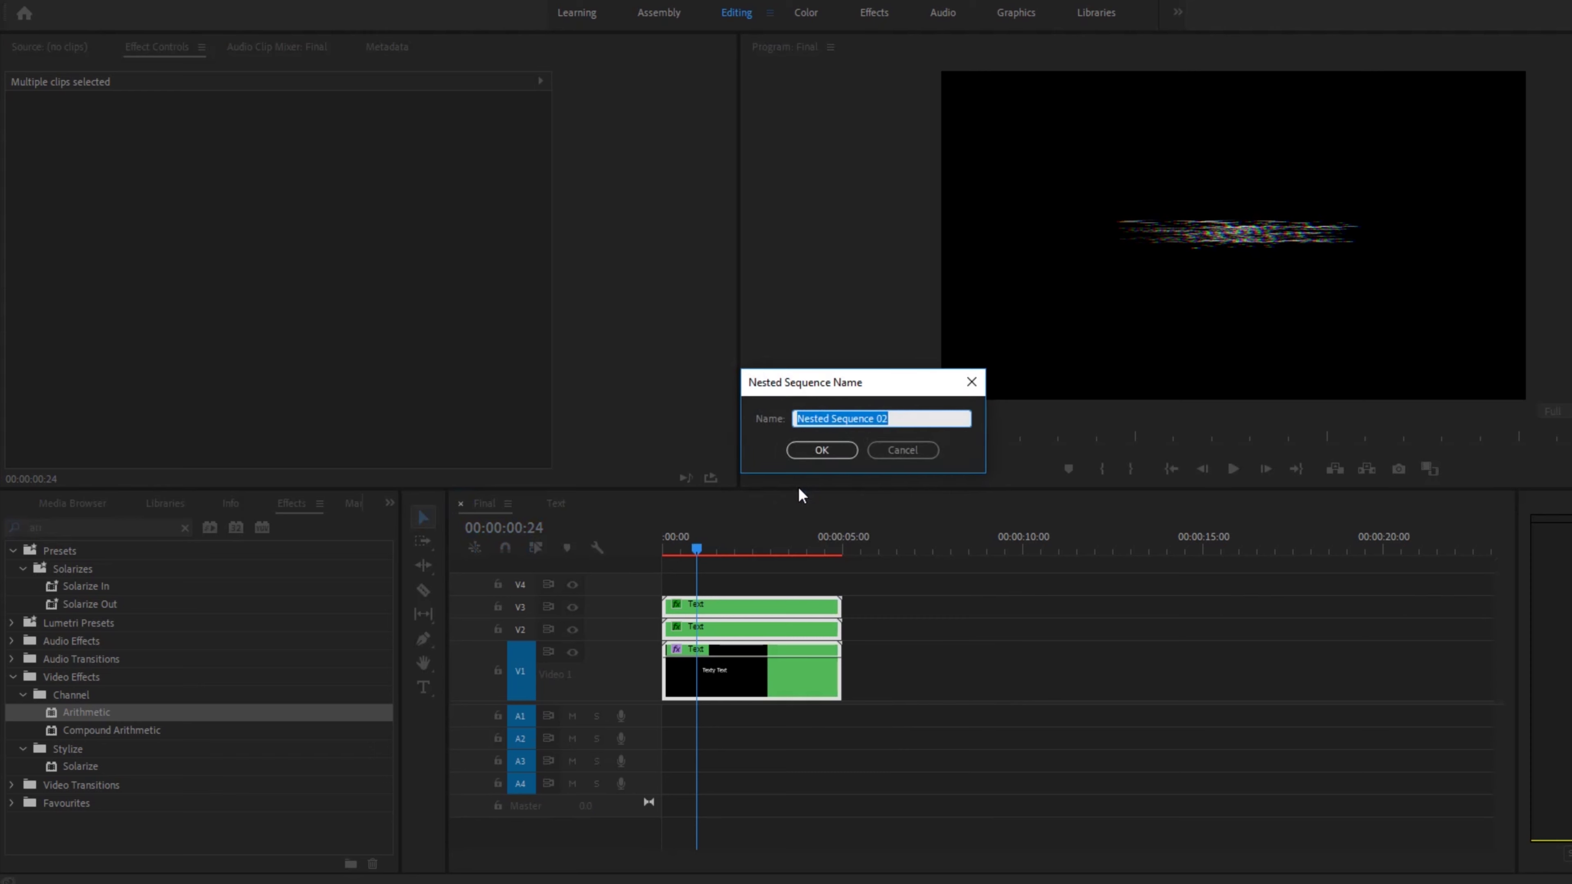
{"action": "type", "text": "Glitch"}
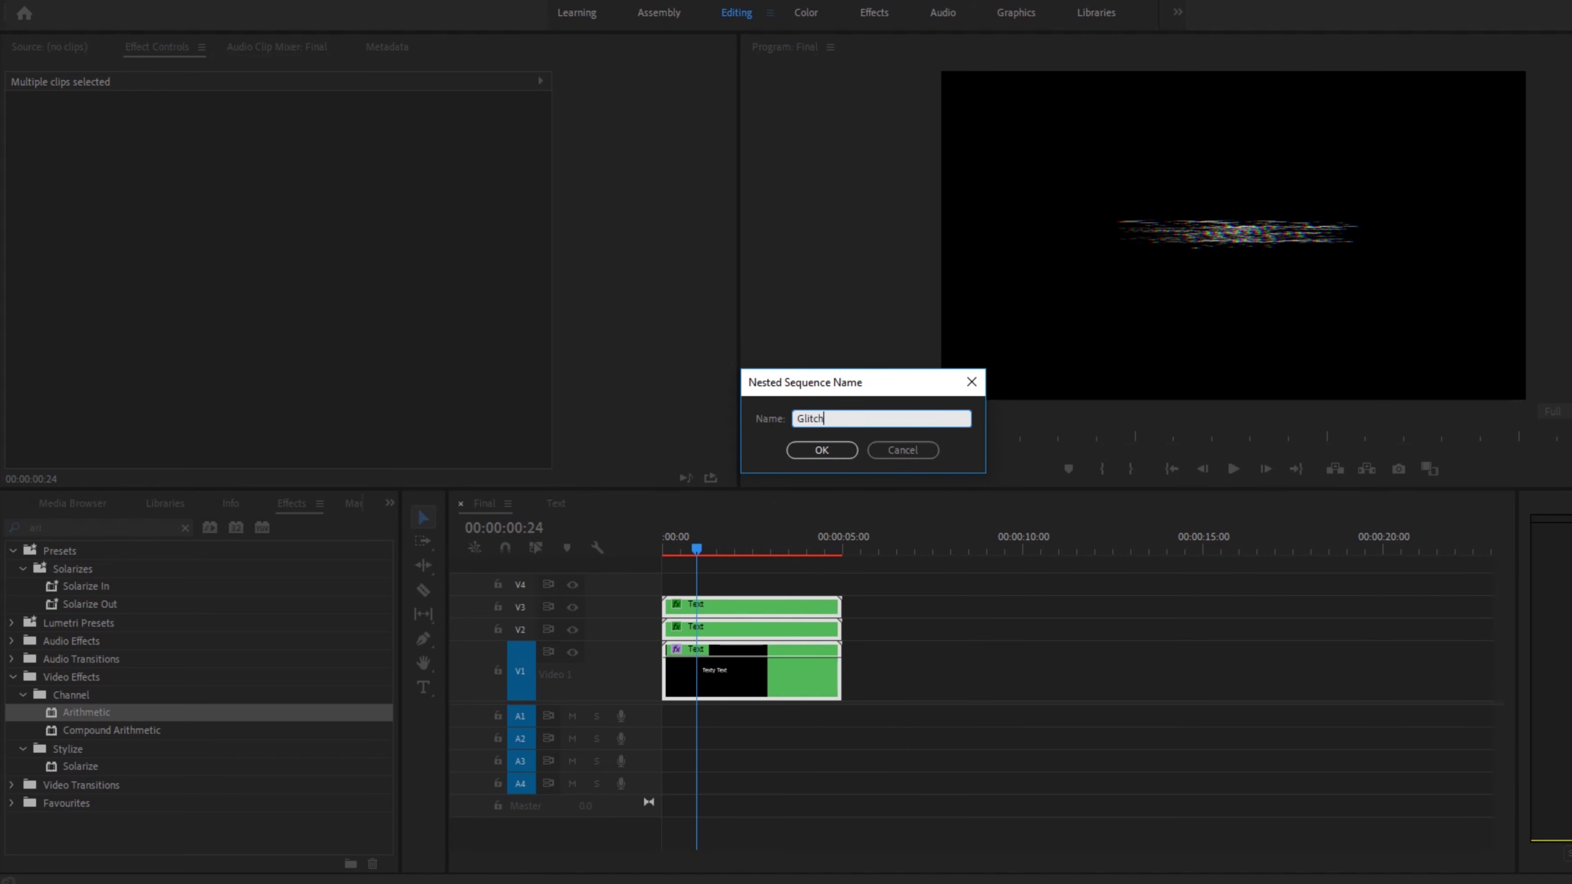
{"action": "left_click", "coordinate": [840, 453]}
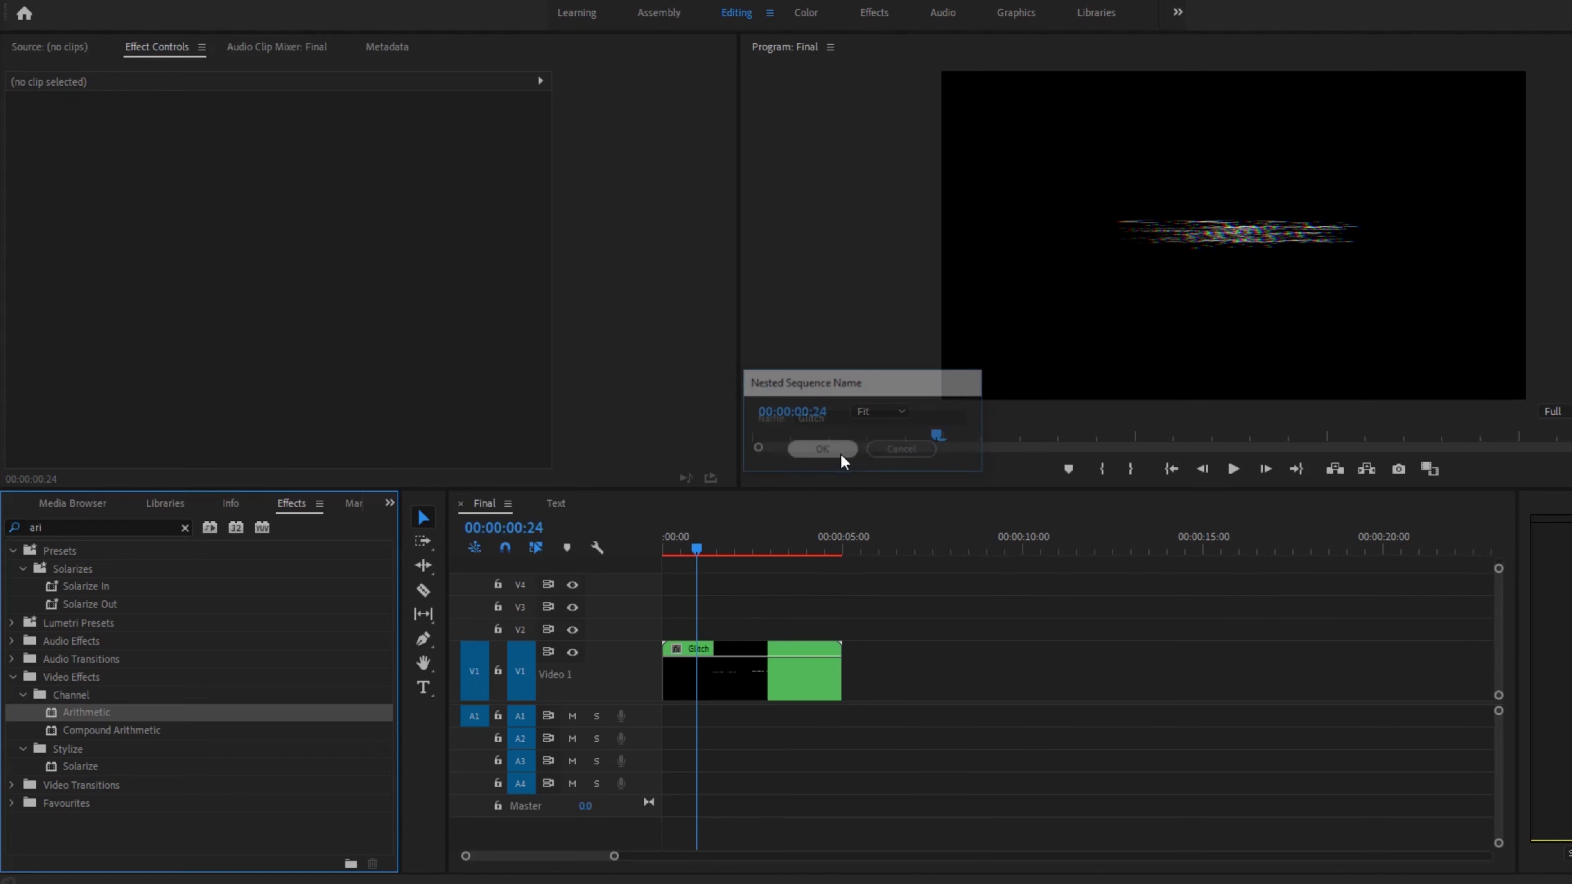
Step: Examine the clips inside the nested Glitch sequence and the original Text sequence, and return to the Final sequence
{"action": "left_click", "coordinate": [678, 537]}
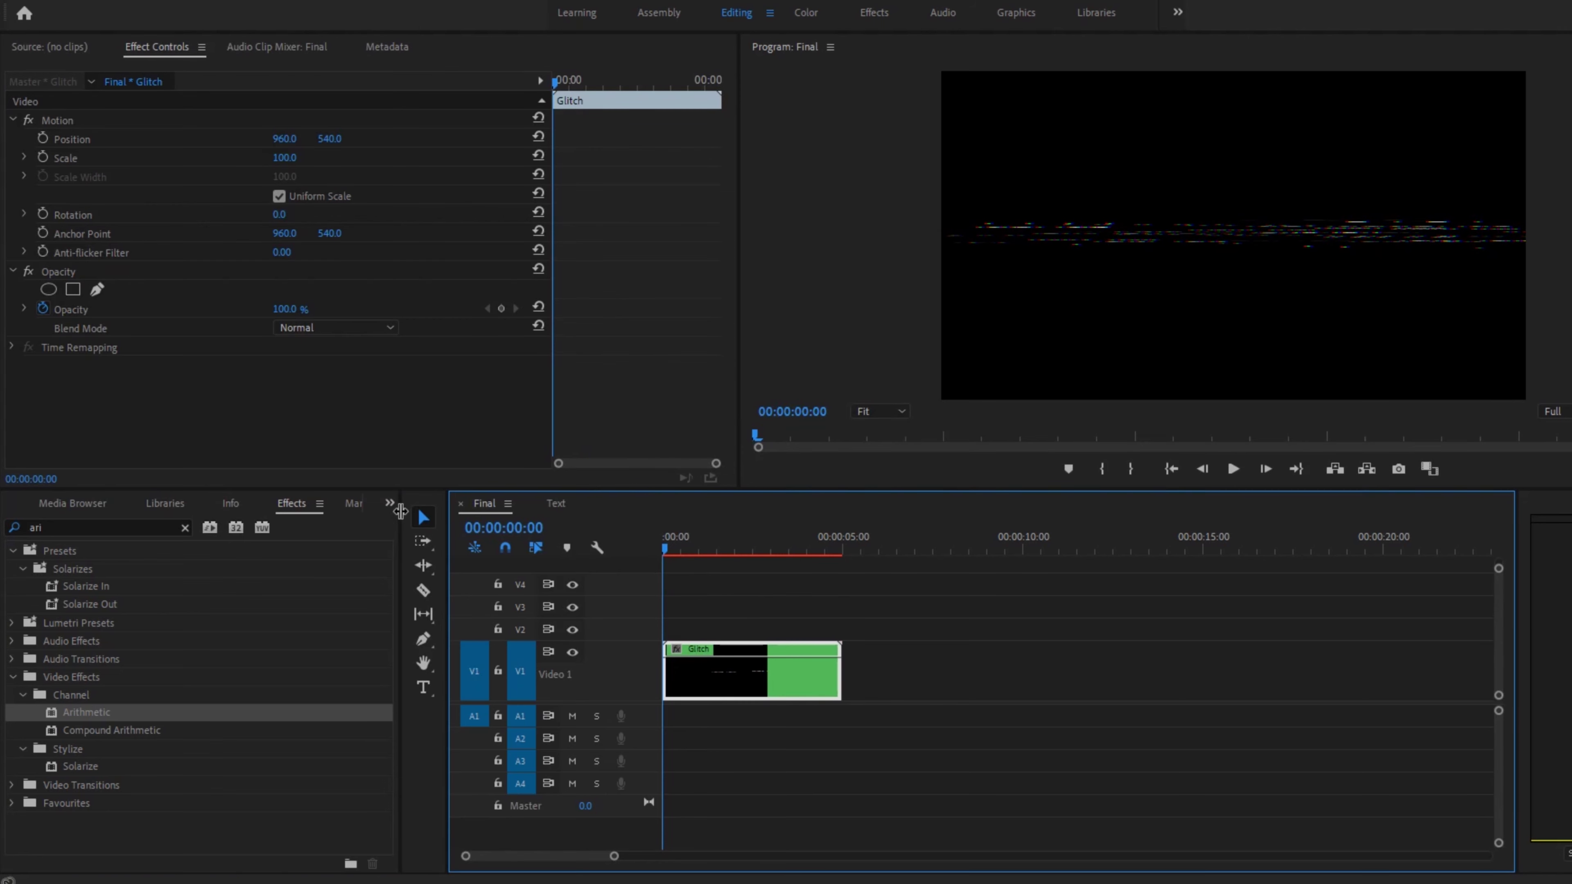
{"action": "double_click", "coordinate": [735, 680]}
{"action": "left_click", "coordinate": [705, 655]}
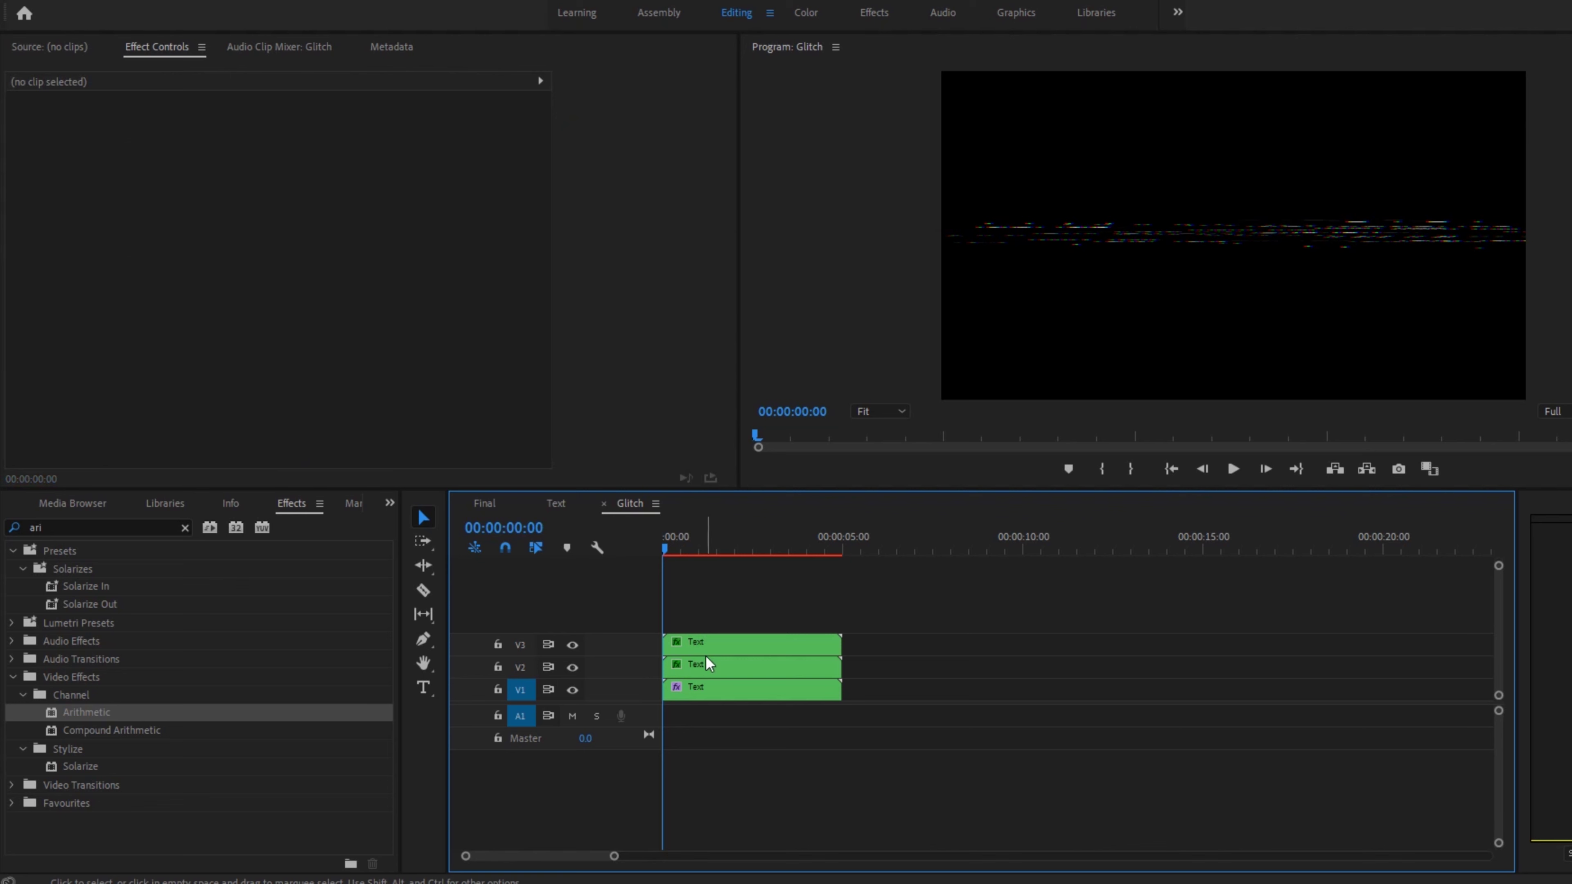
{"action": "left_click", "coordinate": [709, 666]}
{"action": "left_click", "coordinate": [705, 644]}
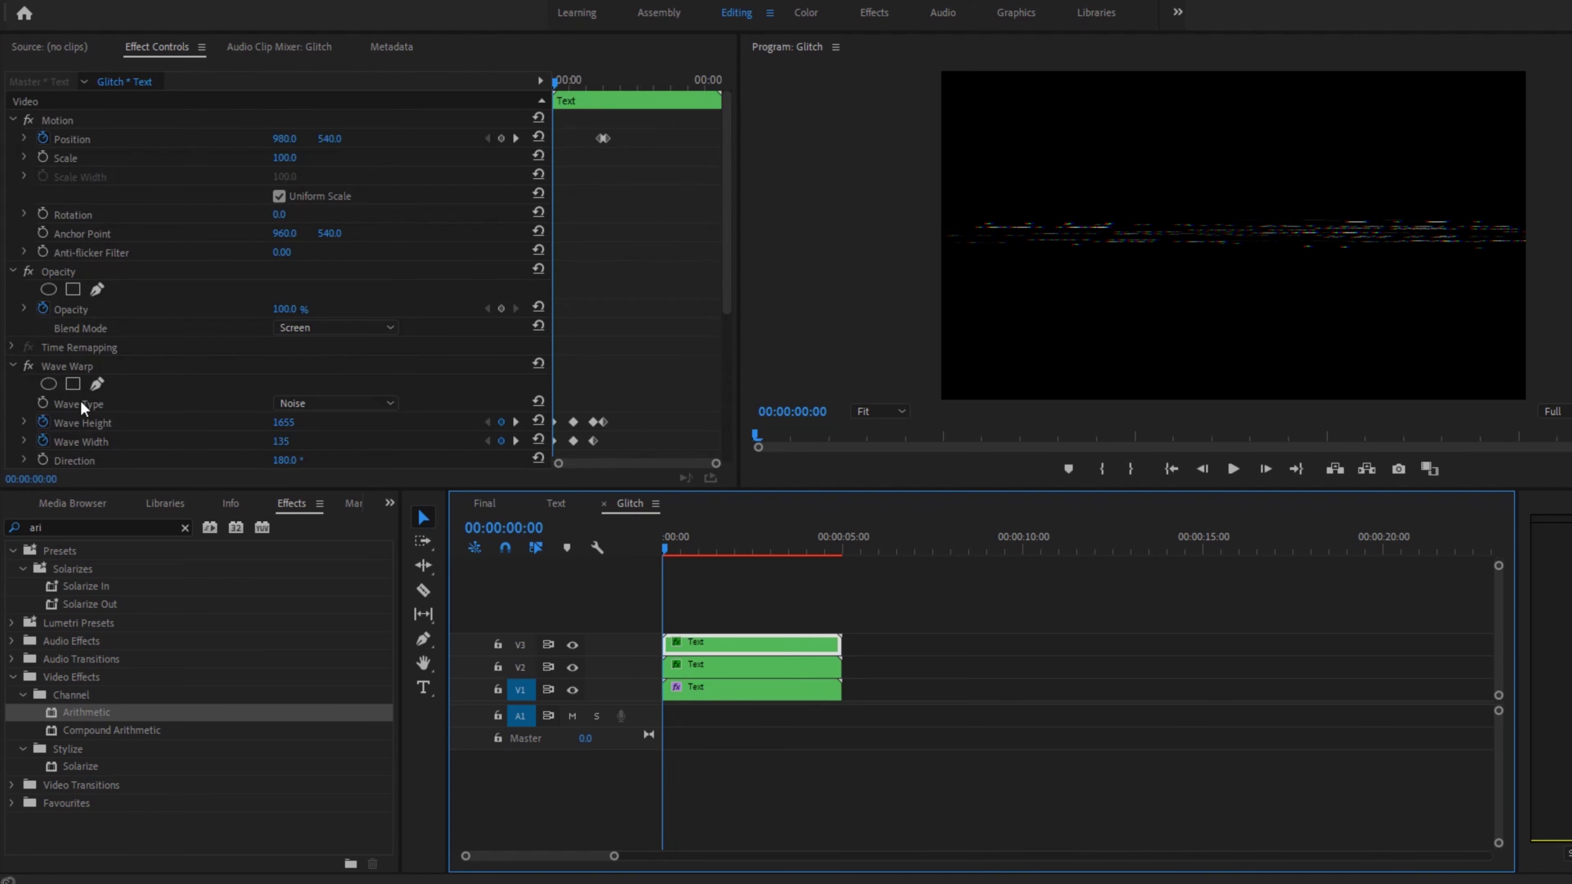
{"action": "double_click", "coordinate": [696, 644]}
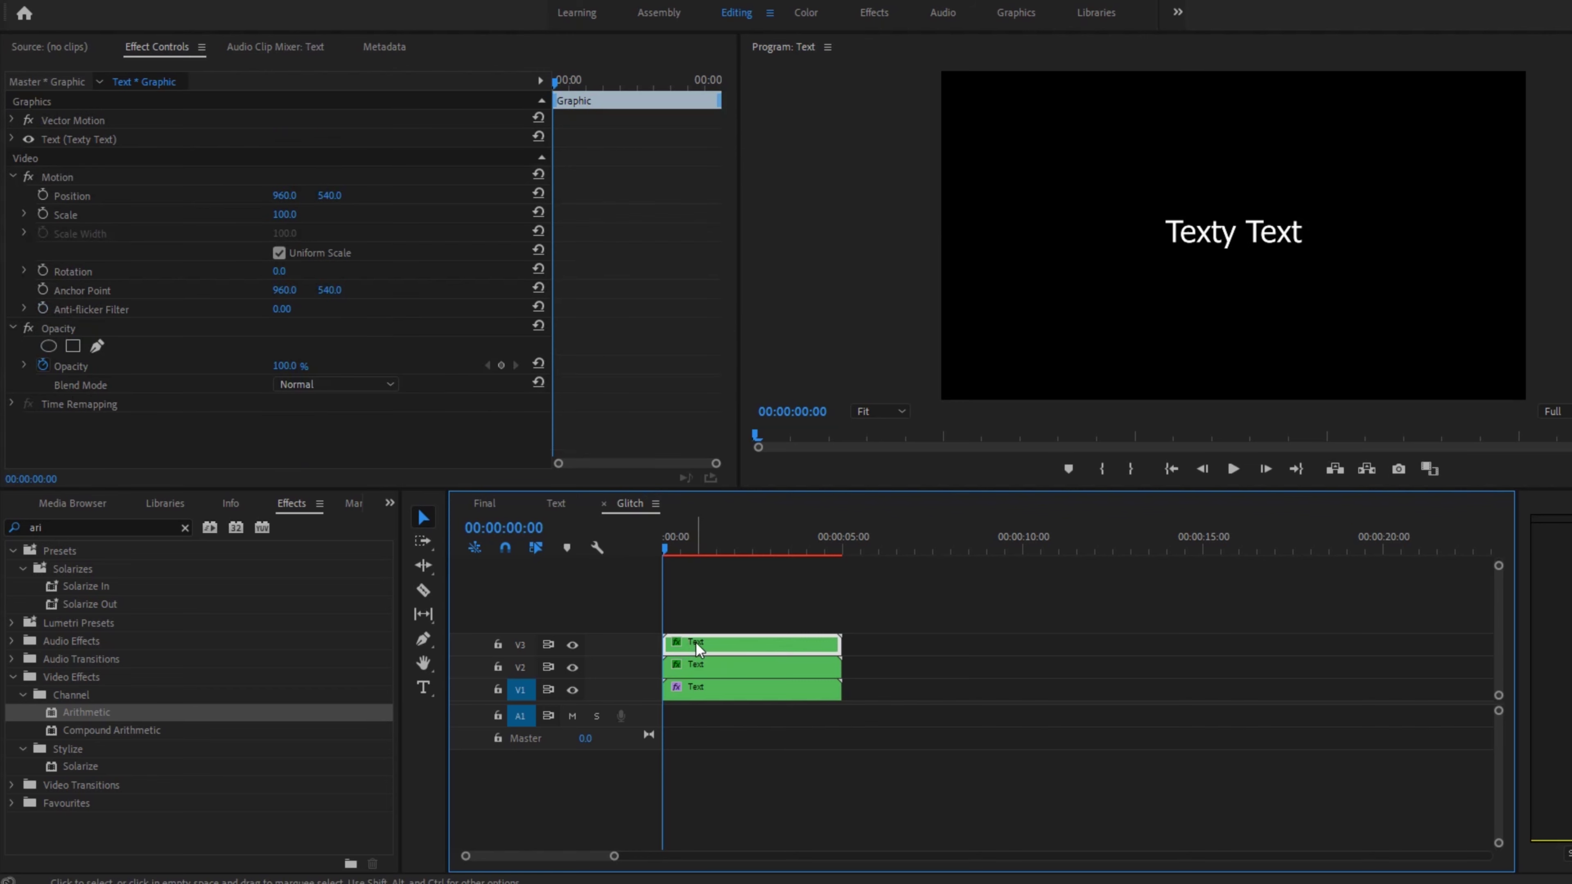
{"action": "left_click", "coordinate": [673, 549]}
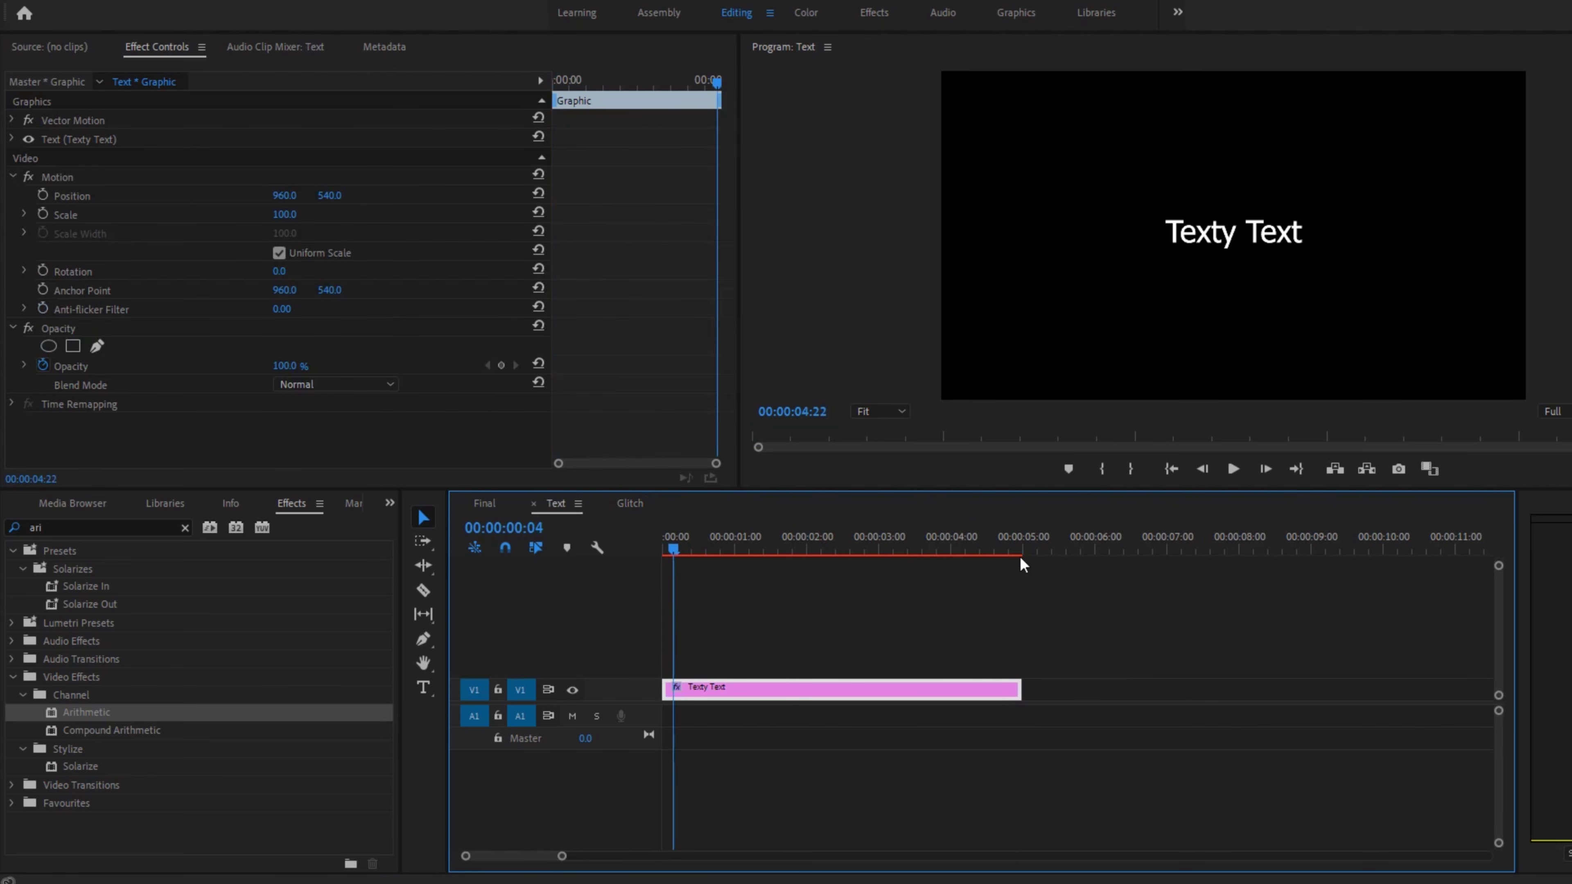
{"action": "left_click", "coordinate": [494, 505]}
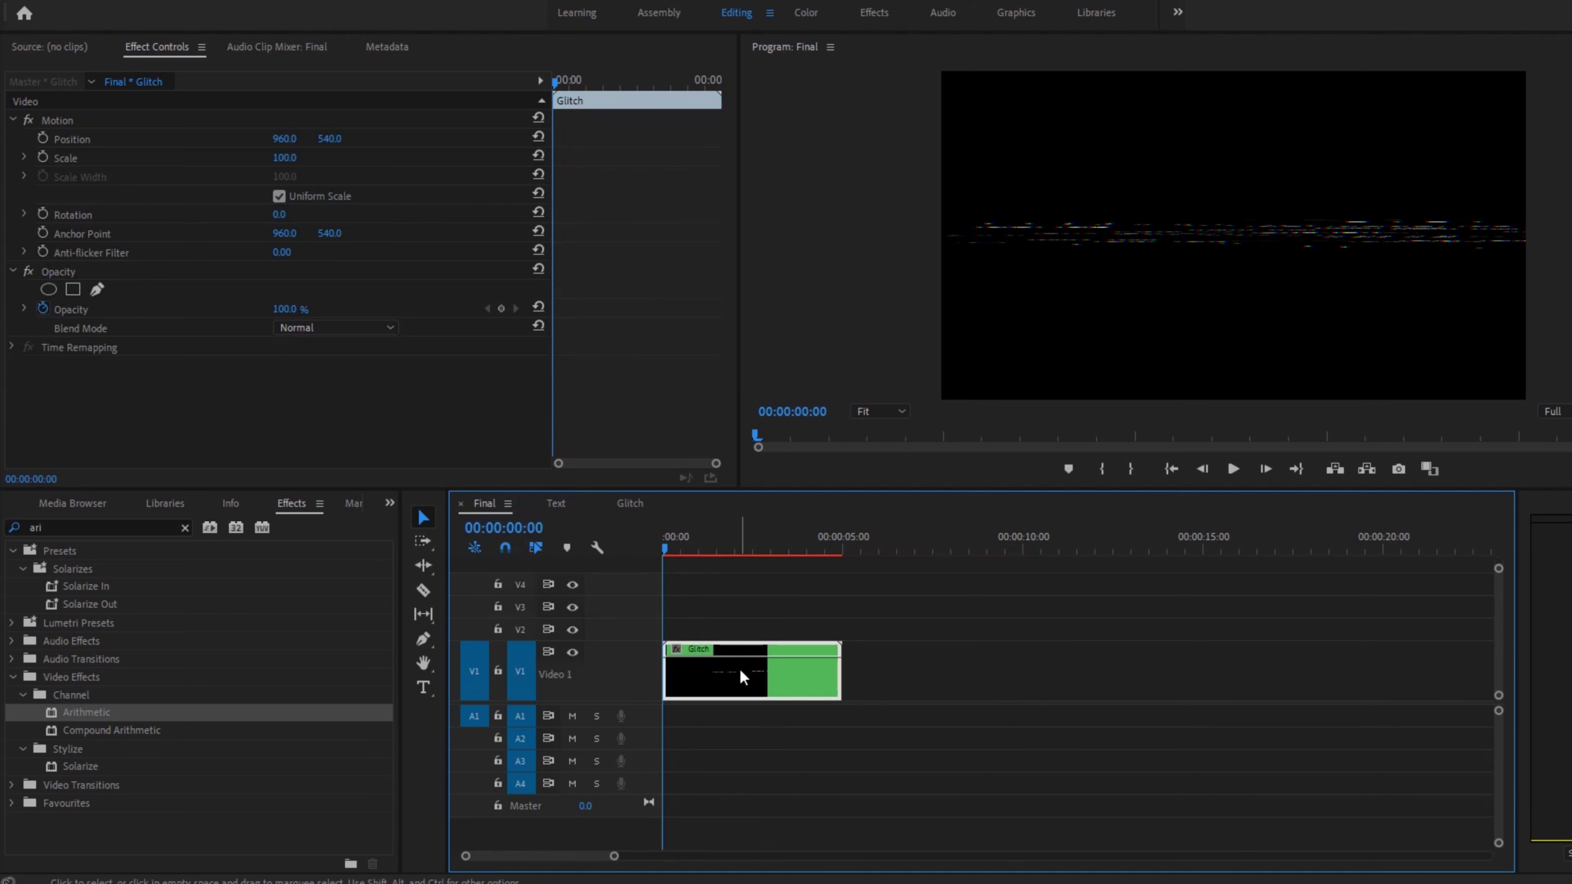
Step: Find the Lens Distortion video effect and apply it to the nested Glitch clip in the Final sequence
{"action": "left_click", "coordinate": [185, 526]}
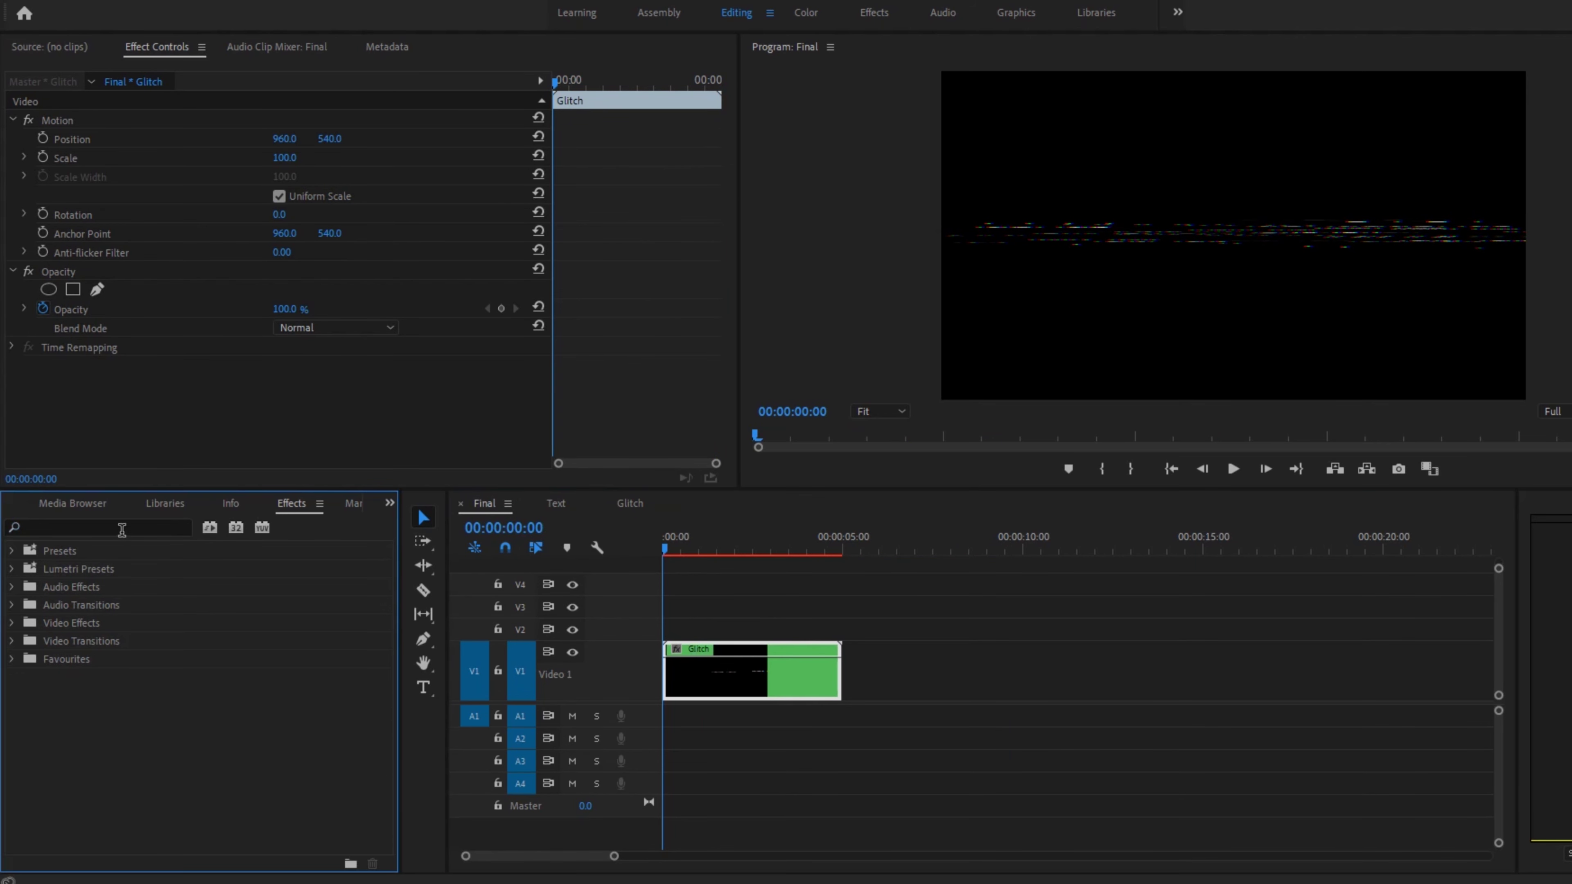
{"action": "type", "text": "lens dis"}
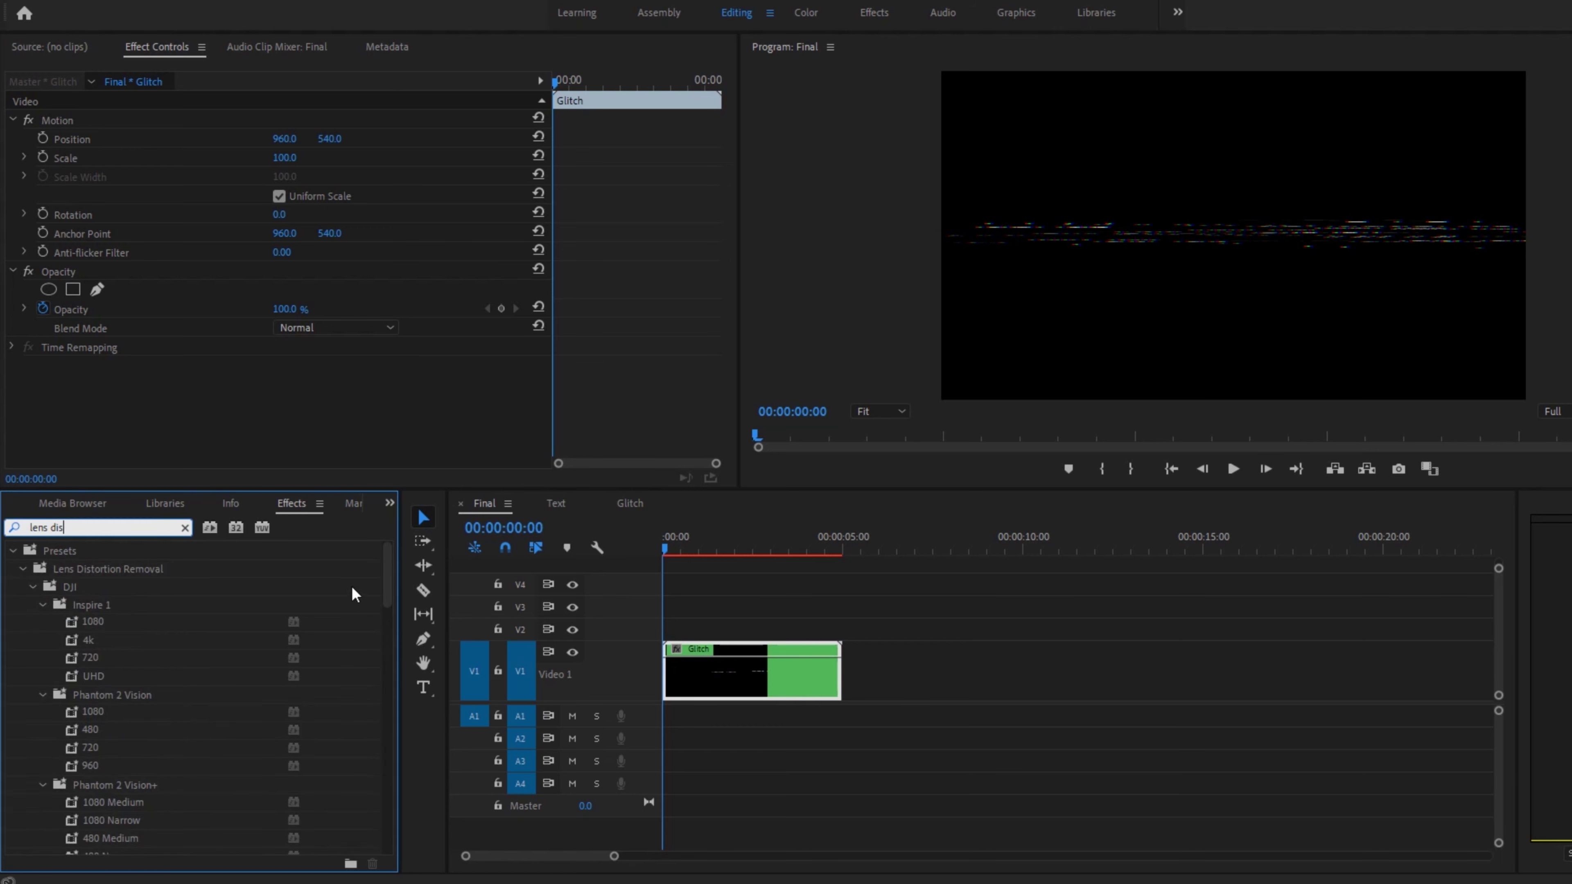
{"action": "left_click_drag", "start_coordinate": [387, 588], "coordinate": [391, 825]}
{"action": "left_click", "coordinate": [90, 807]}
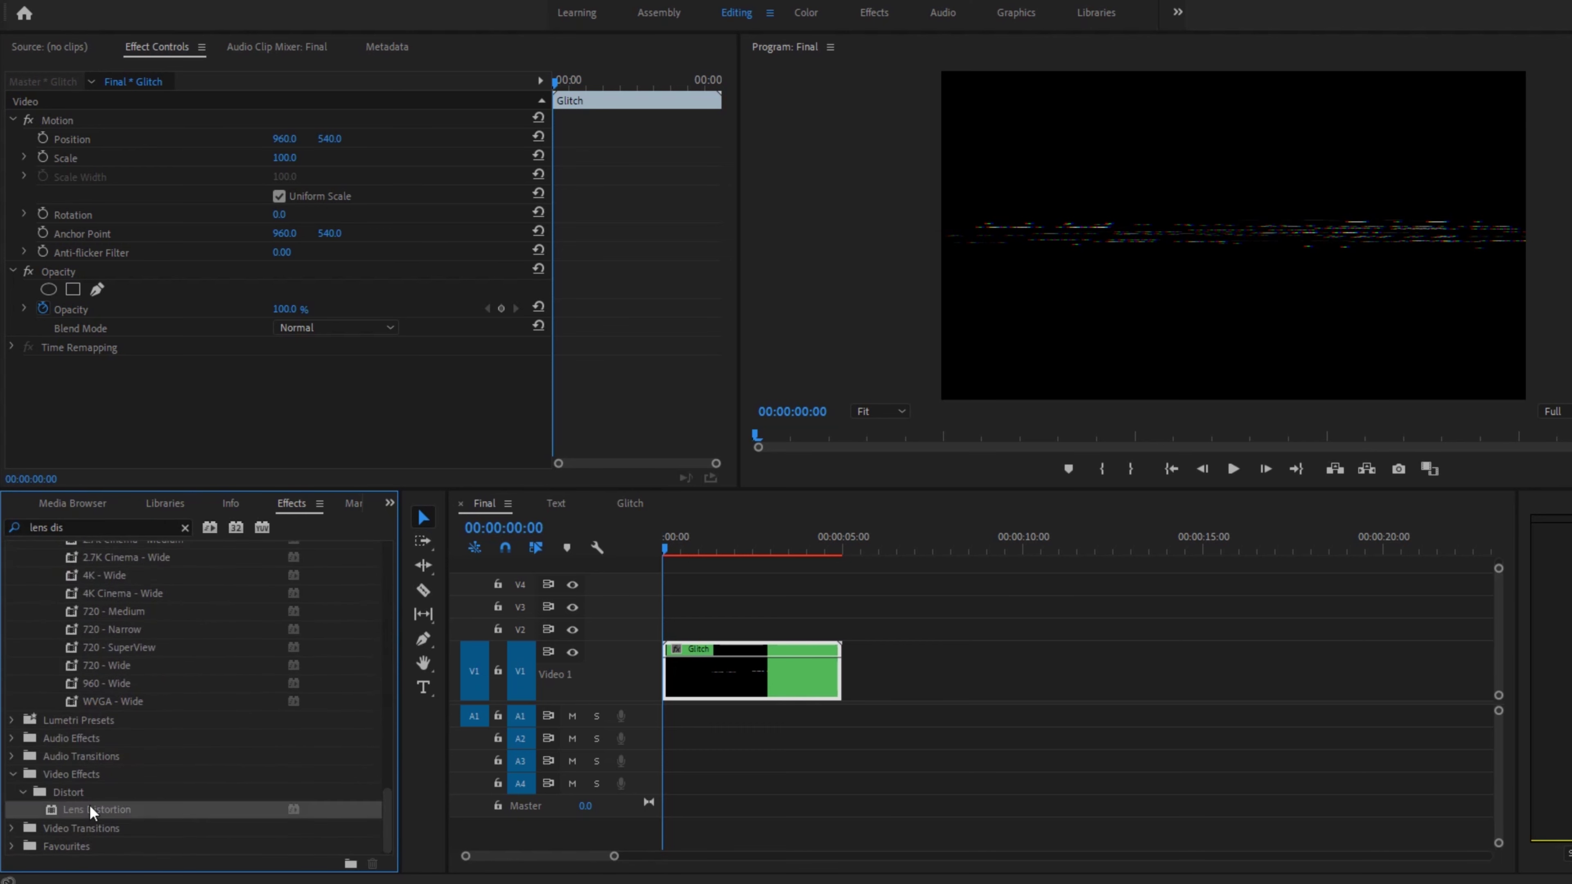
{"action": "left_click_drag", "start_coordinate": [74, 807], "coordinate": [713, 693]}
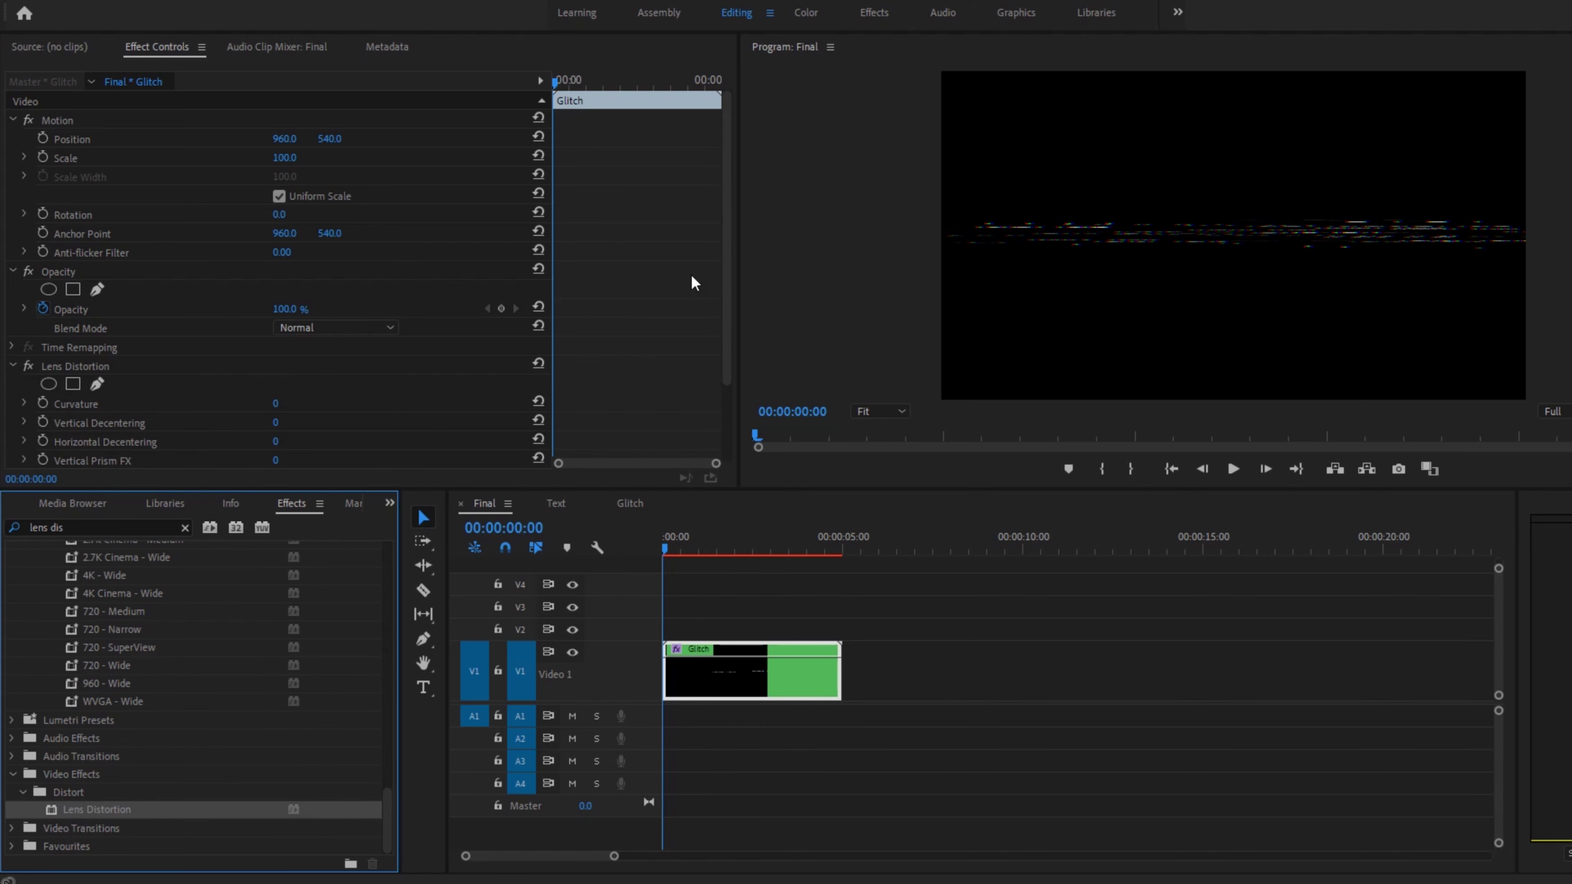
Step: Keyframe the Glitch clip's Lens Distortion Curvature from -59 at 00:00:00:00 to 0 at 00:00:01:18
{"action": "left_click_drag", "start_coordinate": [728, 294], "coordinate": [735, 366]}
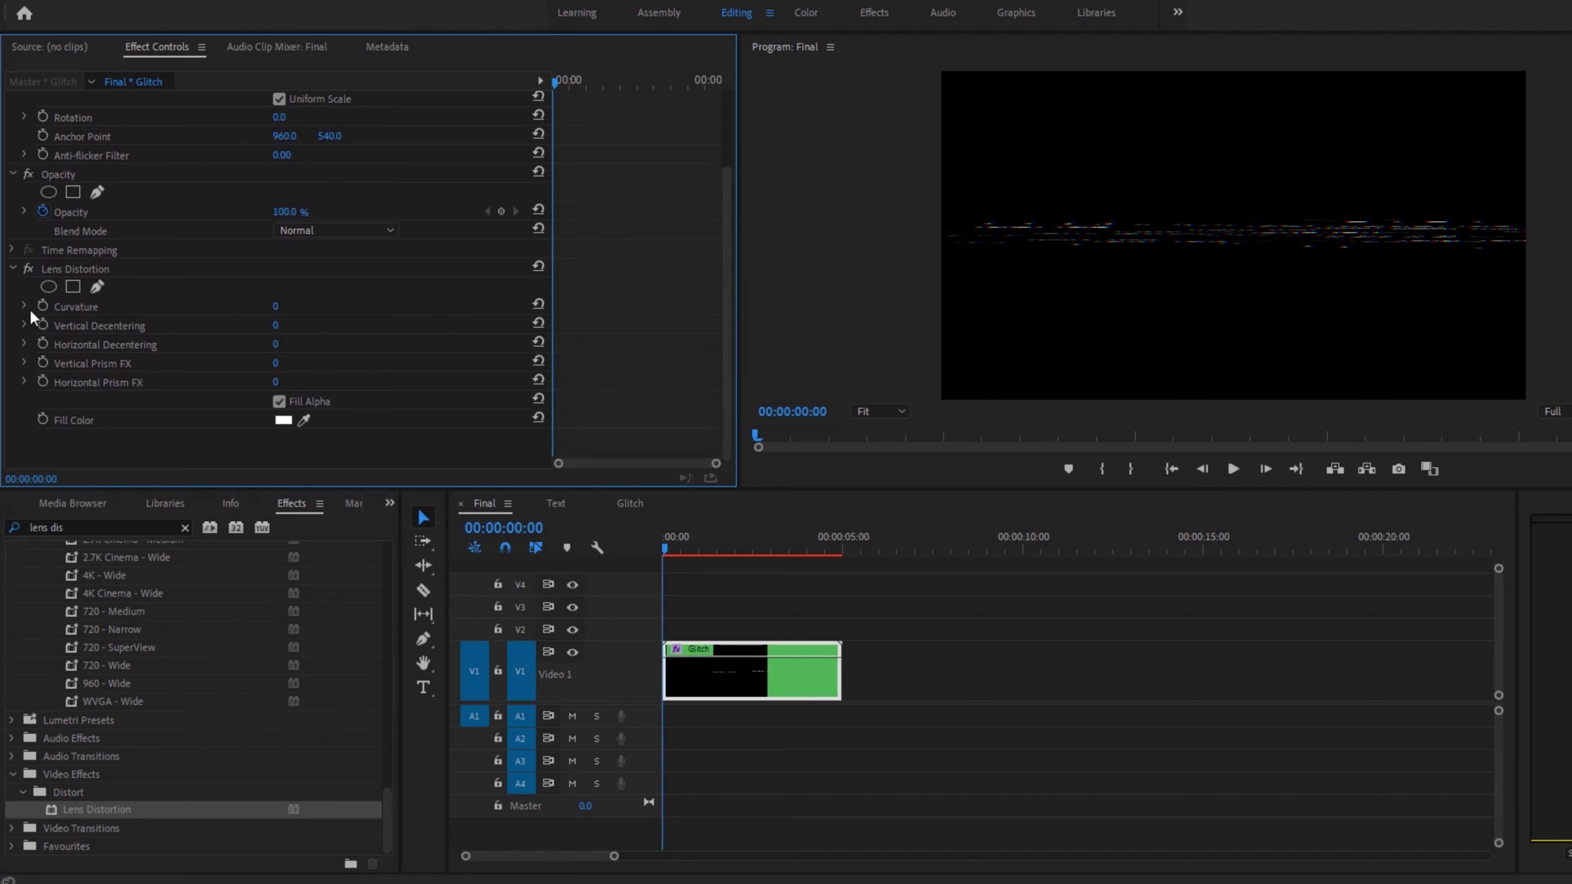
{"action": "left_click", "coordinate": [70, 305]}
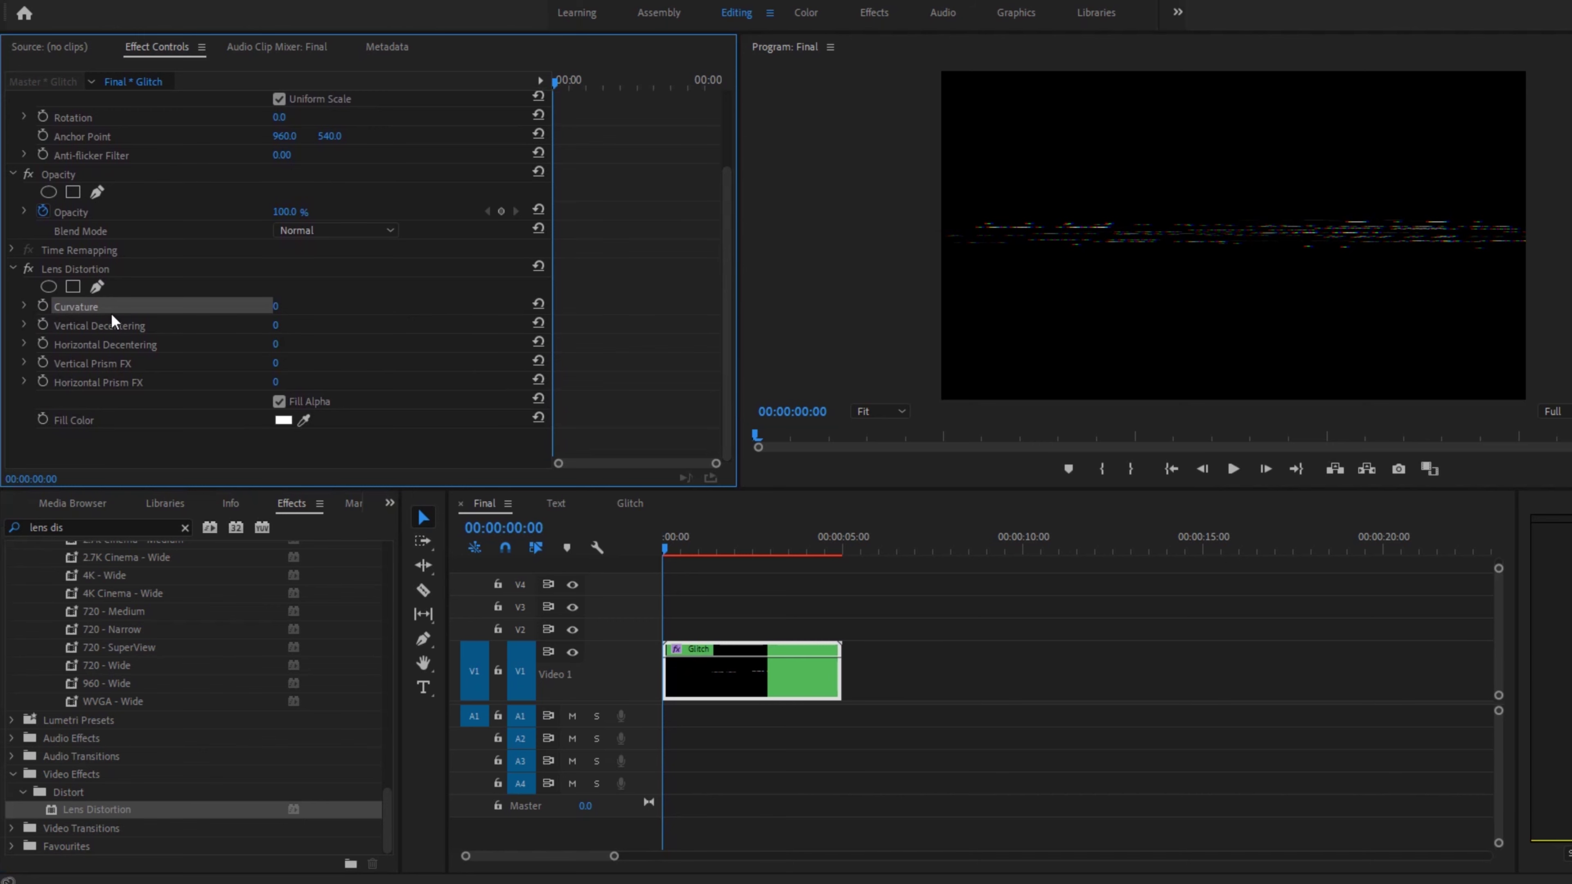
{"action": "left_click", "coordinate": [42, 305]}
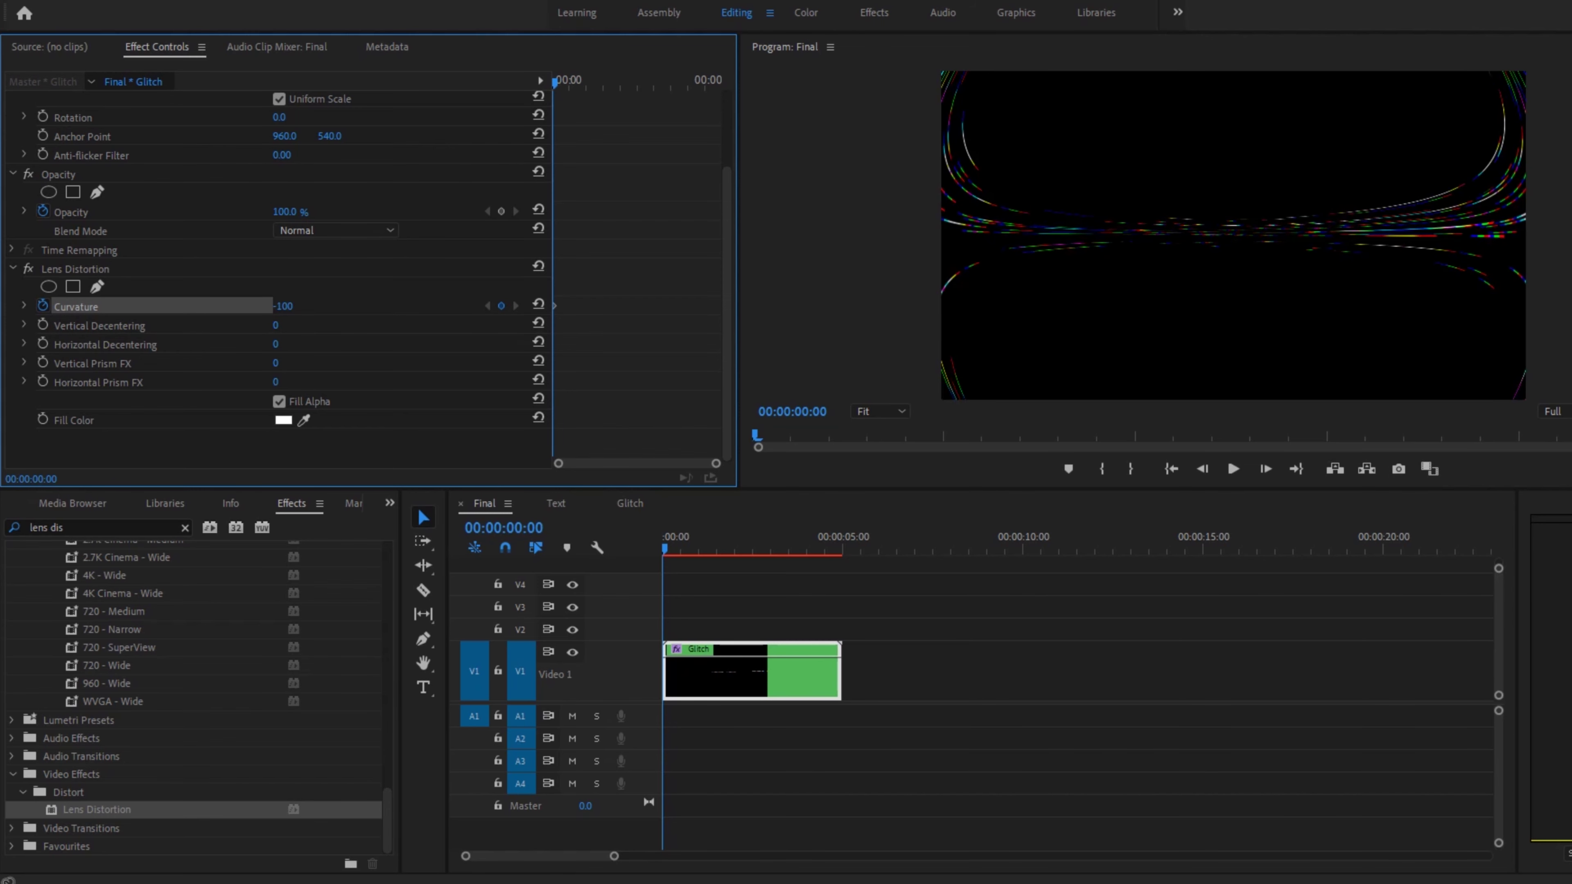
{"action": "left_click_drag", "start_coordinate": [281, 305], "coordinate": [297, 306]}
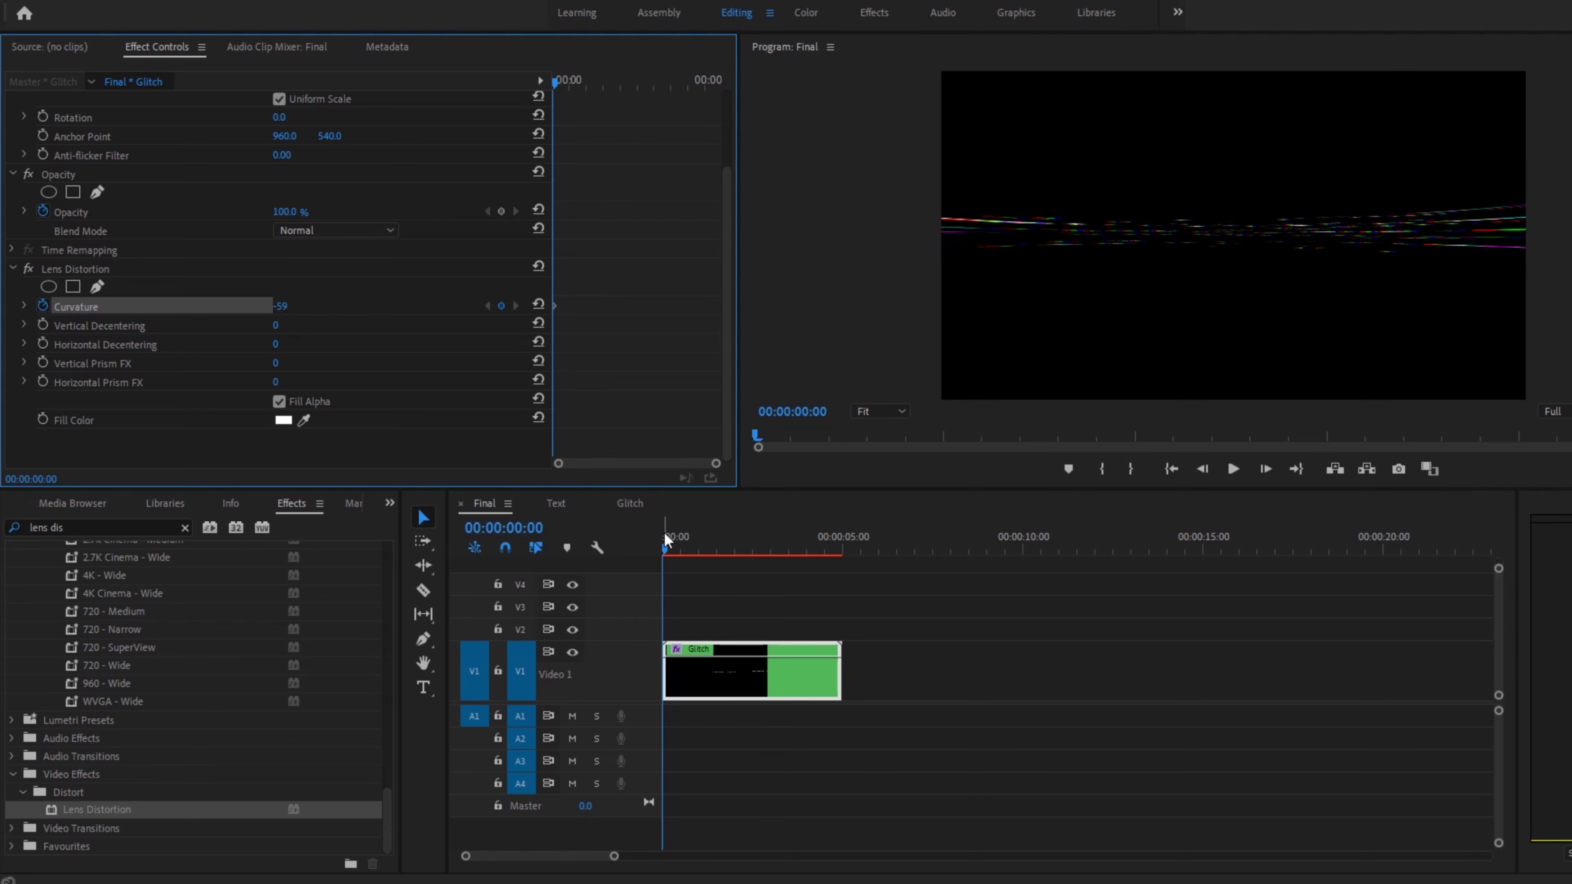
{"action": "left_click_drag", "start_coordinate": [671, 545], "coordinate": [724, 543]}
{"action": "left_click", "coordinate": [281, 305]}
{"action": "type", "text": "0"}
{"action": "key", "text": "Return"}
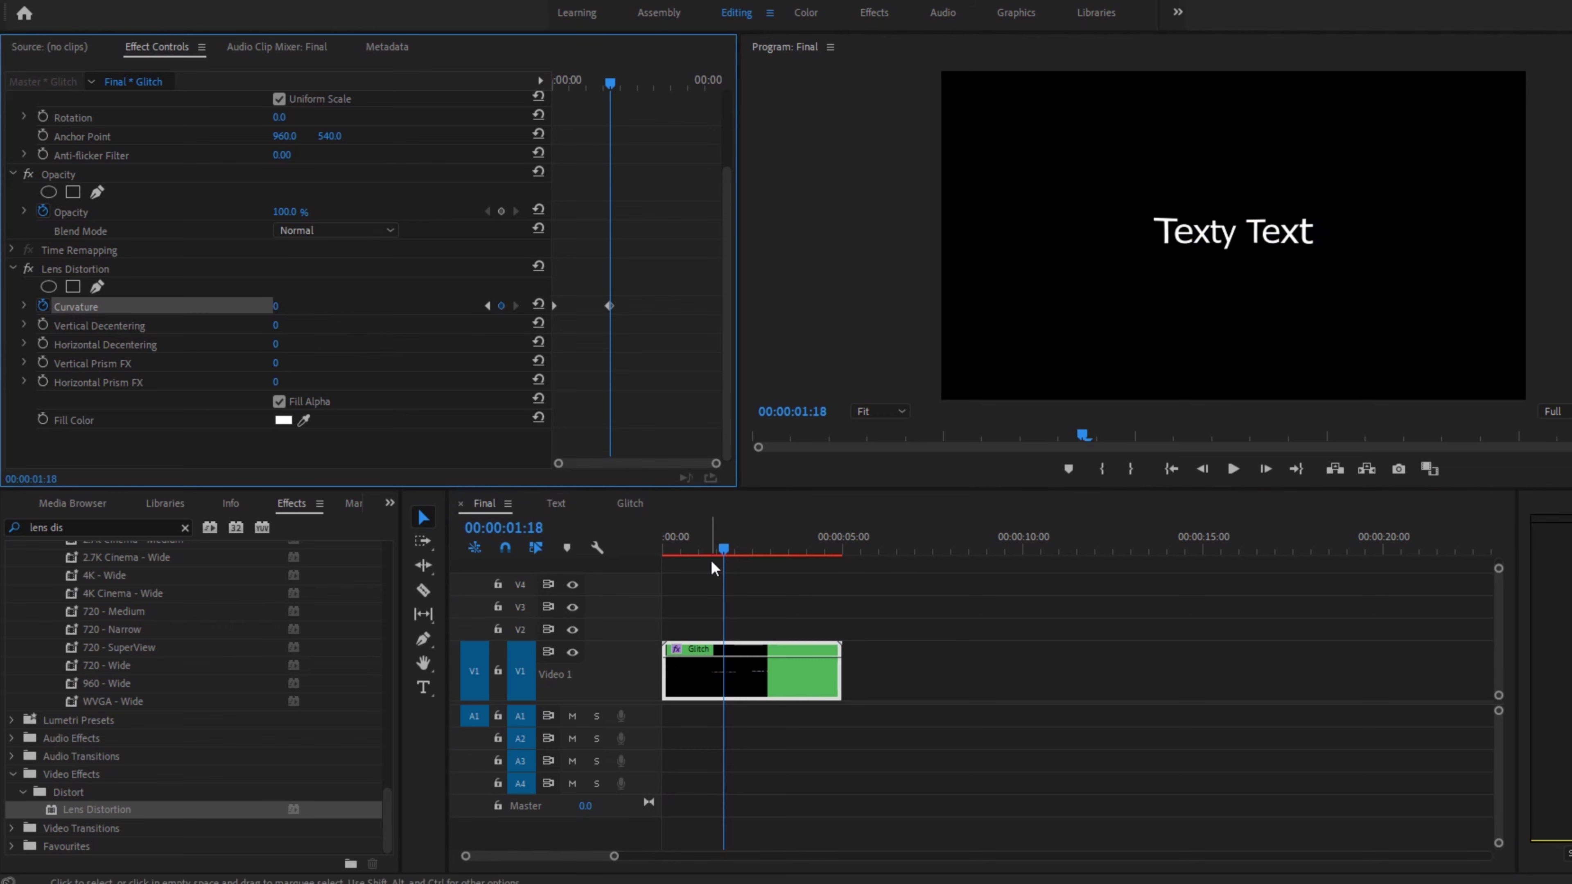
Step: Play the Final sequence from the start to check the animated lens distortion on the glitch text
{"action": "left_click", "coordinate": [588, 562]}
{"action": "key", "text": "Home"}
{"action": "key", "text": "space"}
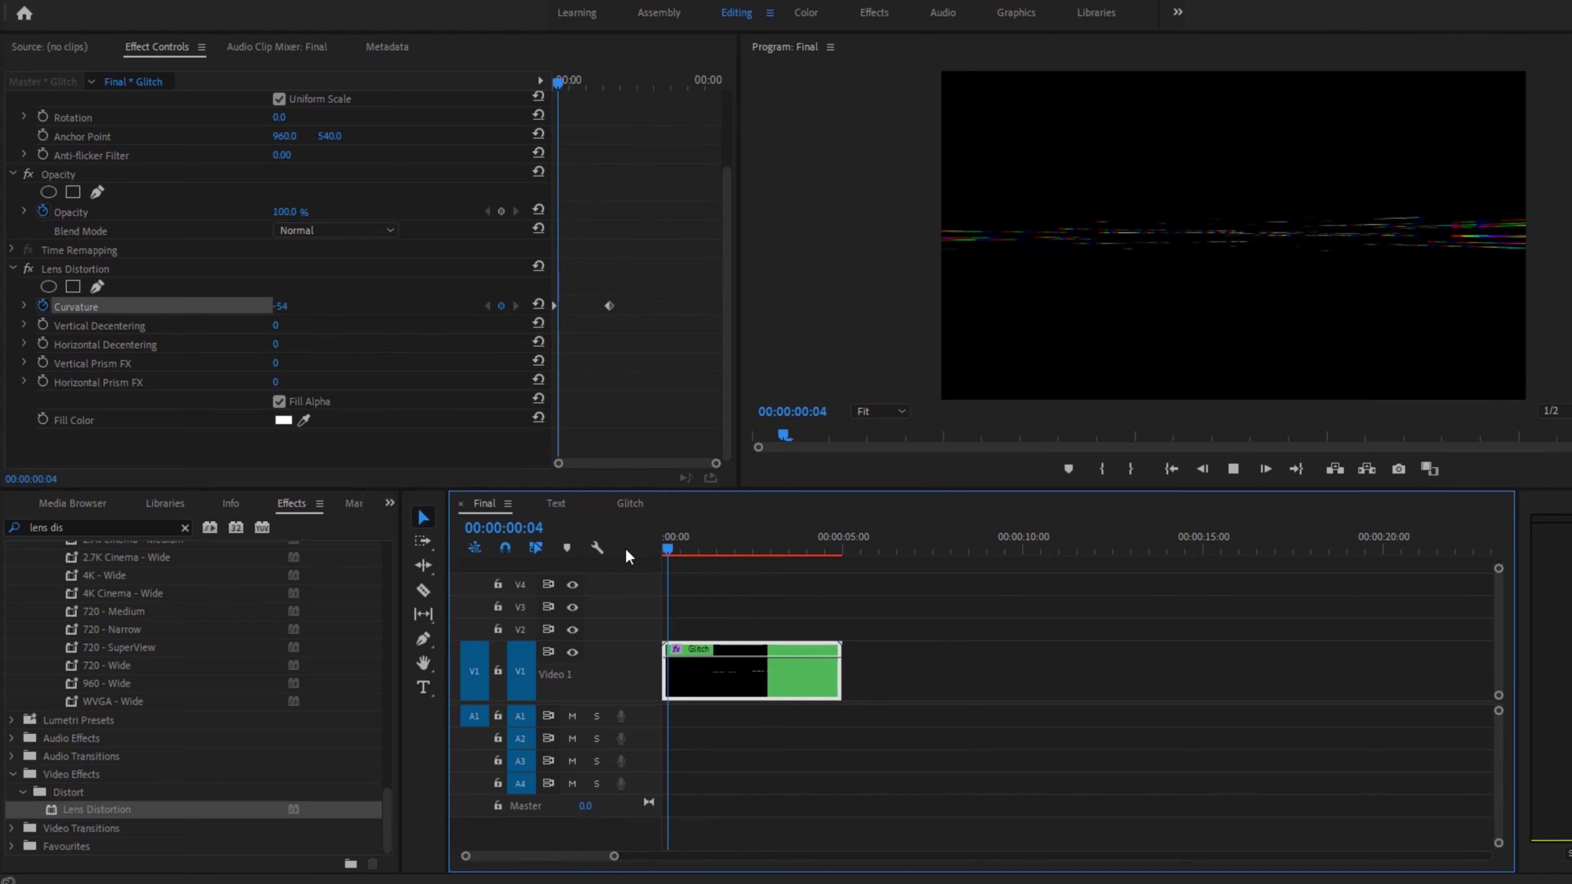
{"action": "left_click_drag", "start_coordinate": [721, 545], "coordinate": [614, 553]}
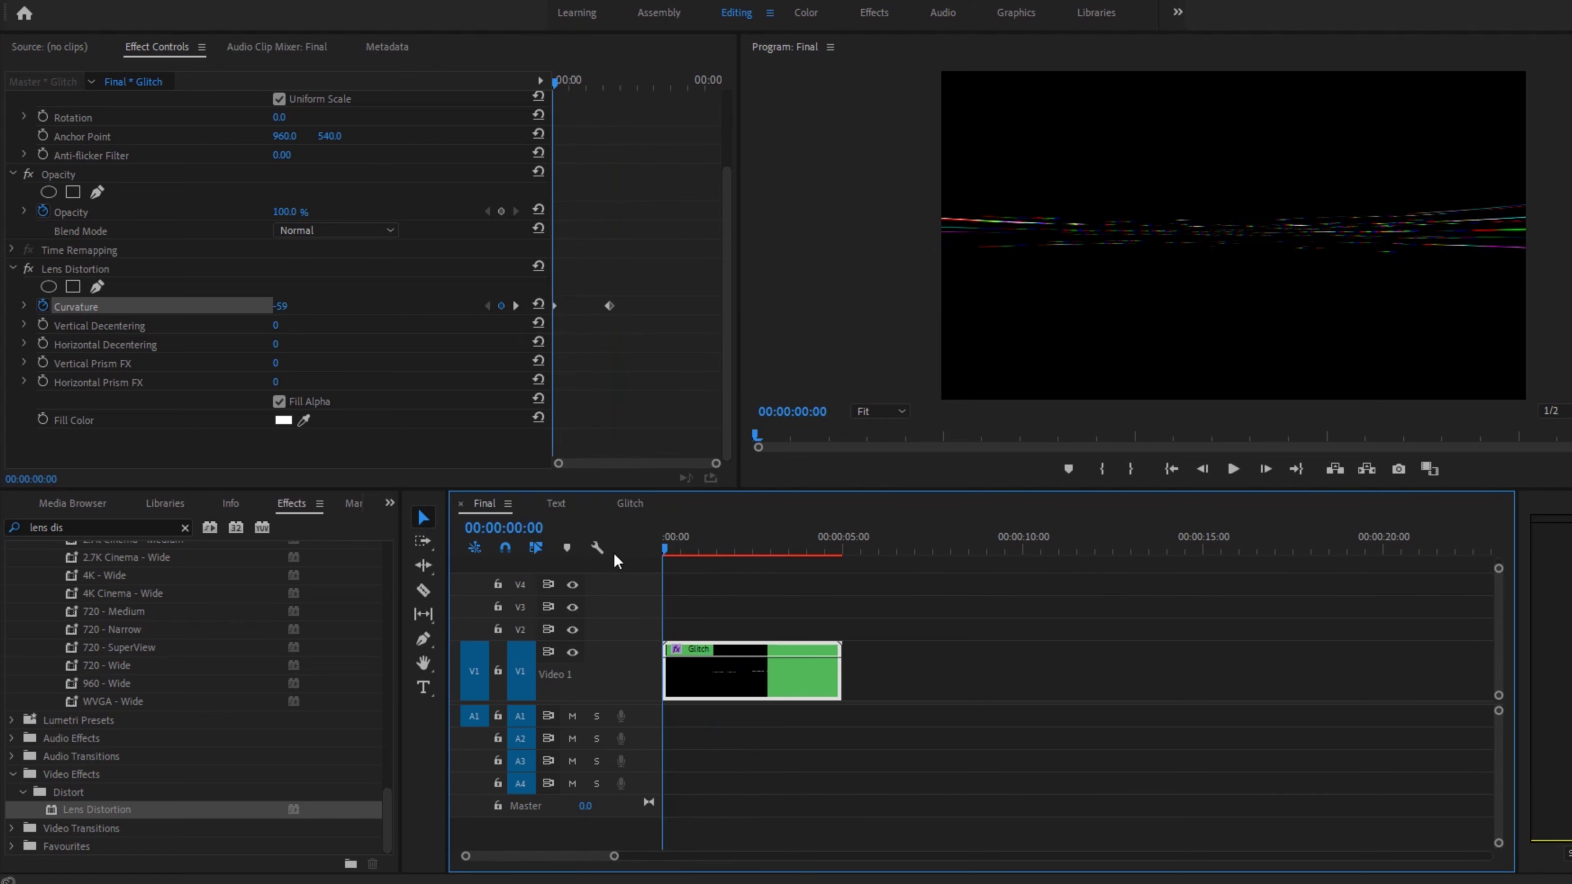
{"action": "key", "text": "space"}
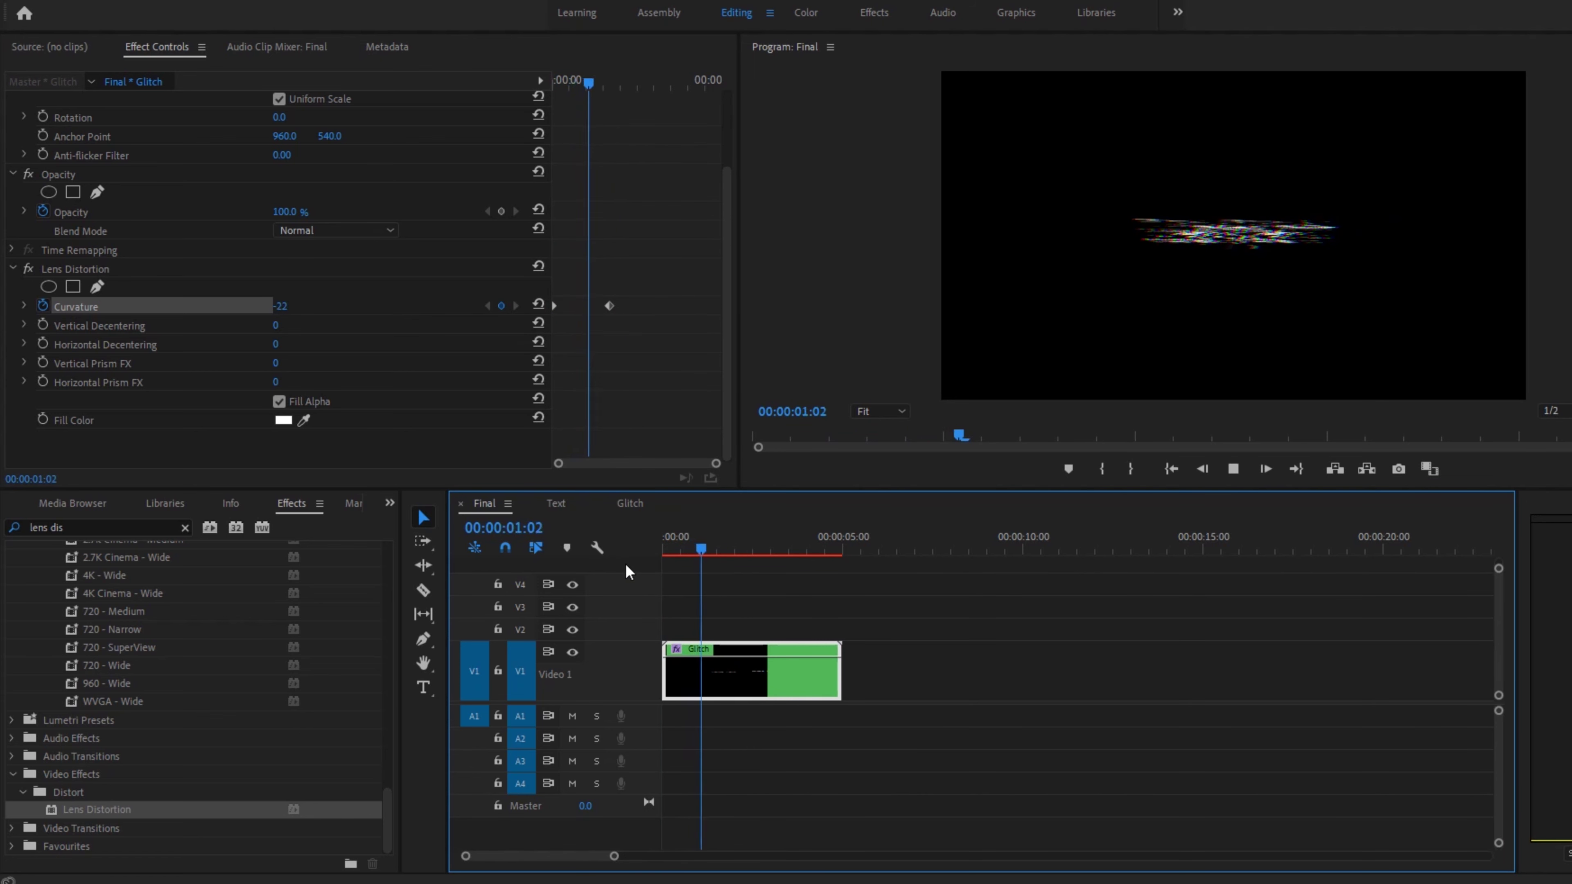
{"action": "key", "text": "space"}
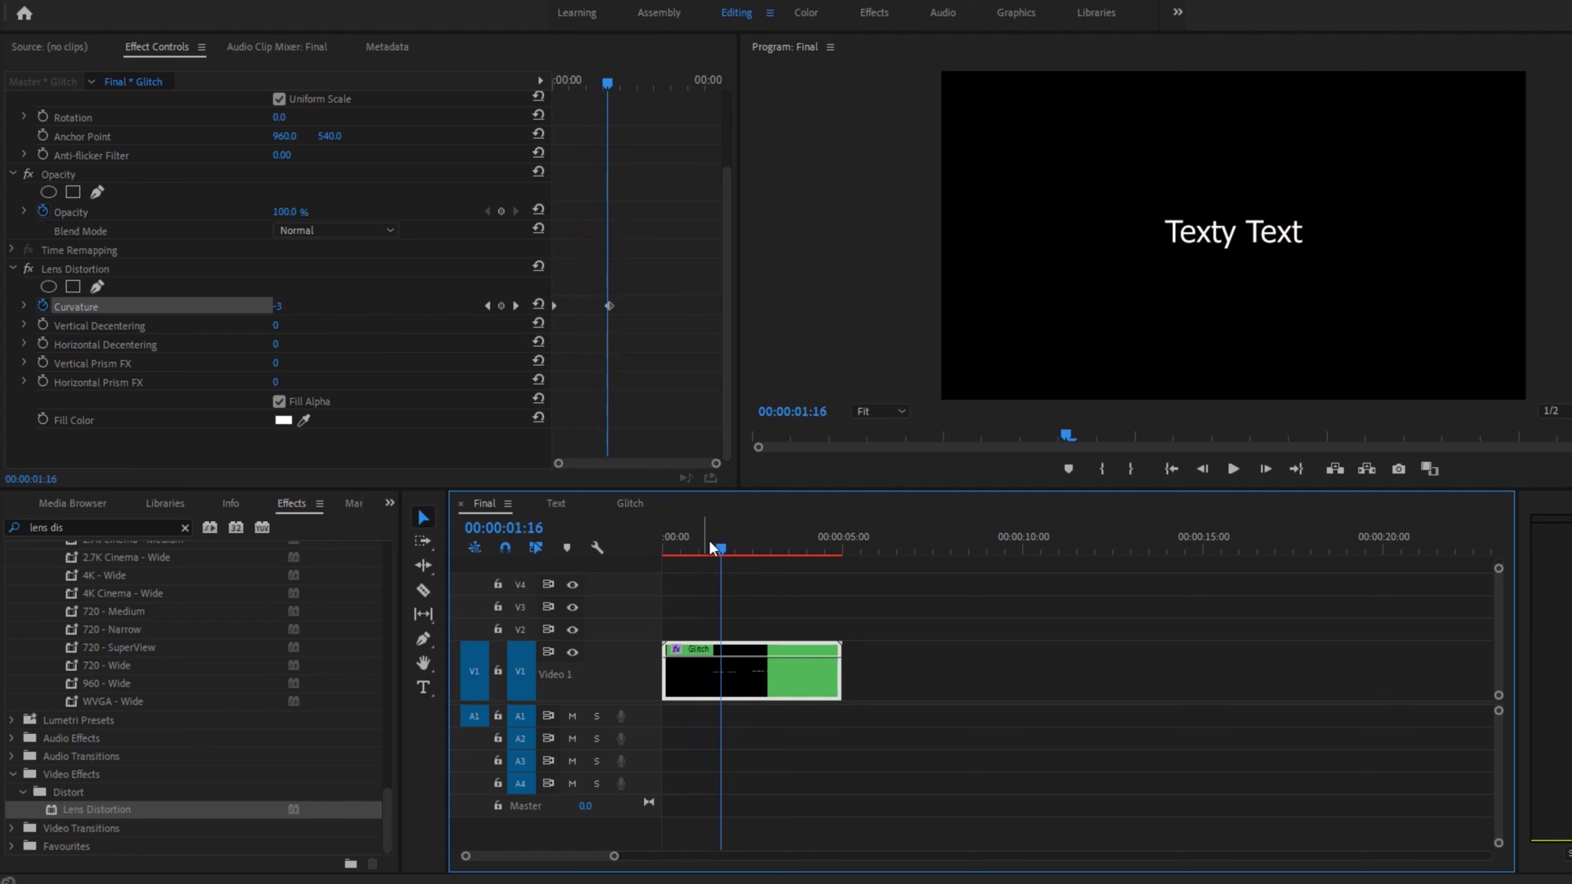
{"action": "left_click_drag", "start_coordinate": [709, 541], "coordinate": [656, 543]}
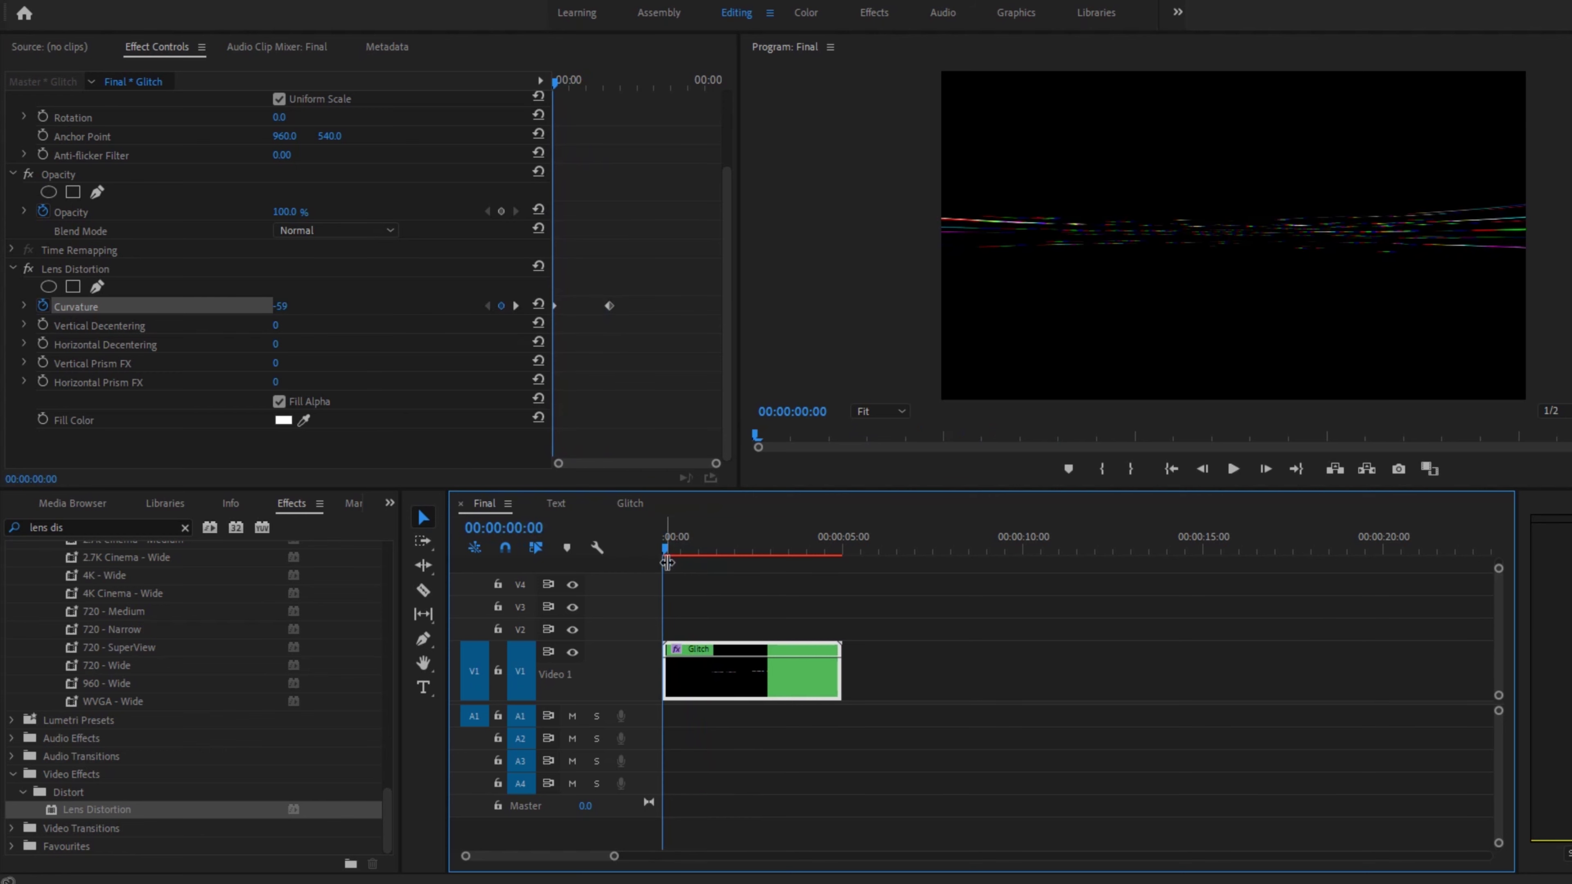
Step: Open the Text sequence through the nested Glitch clip and change the title's wording to "Something else"
{"action": "double_click", "coordinate": [711, 664]}
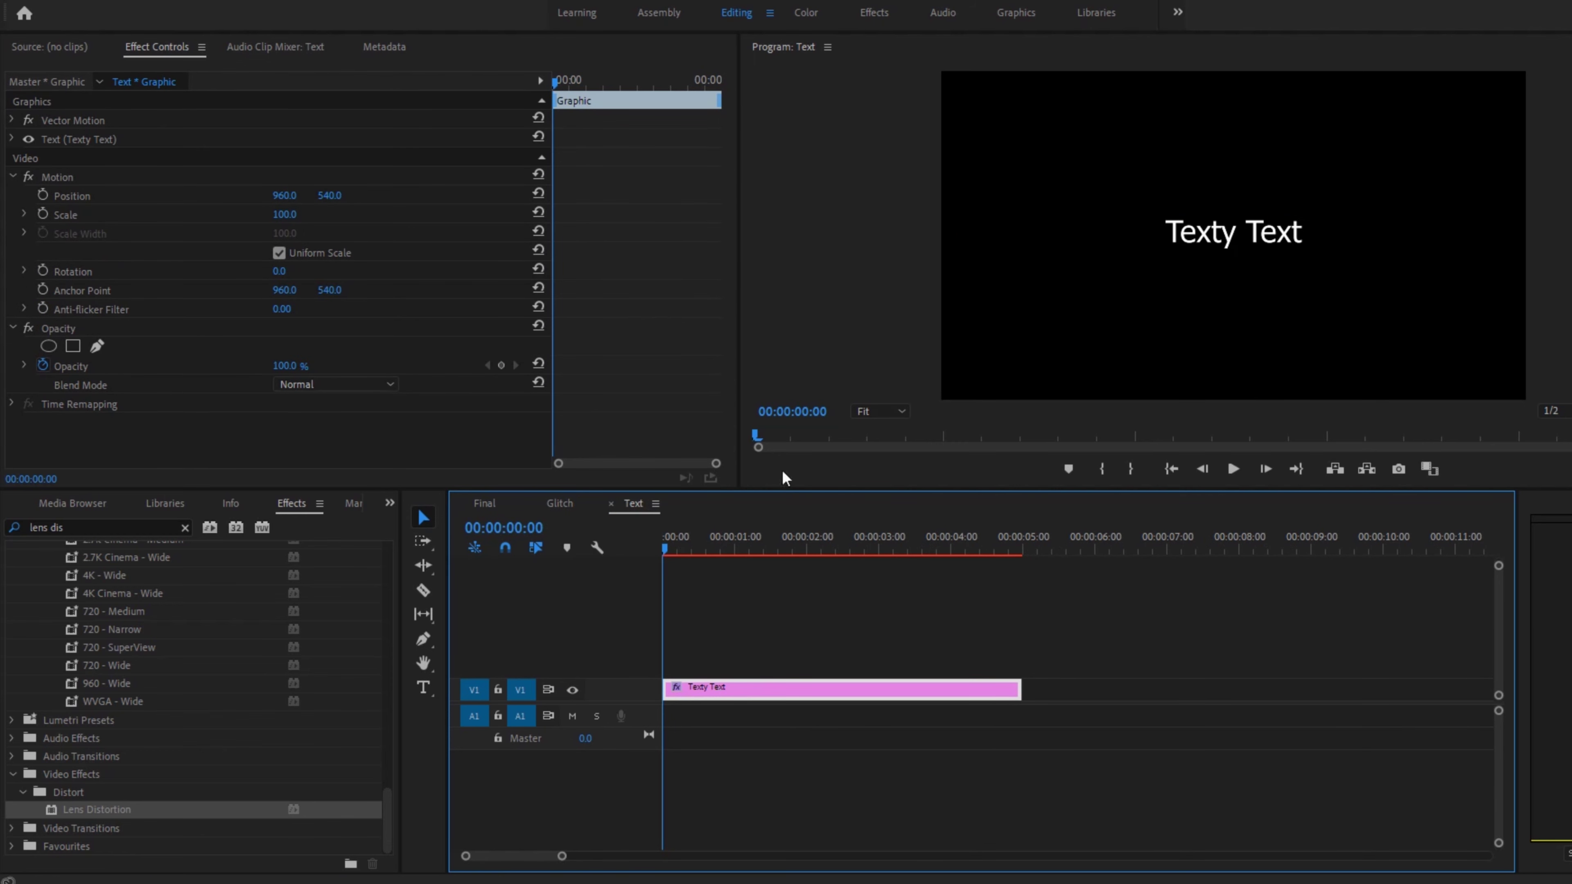
{"action": "left_click", "coordinate": [424, 688]}
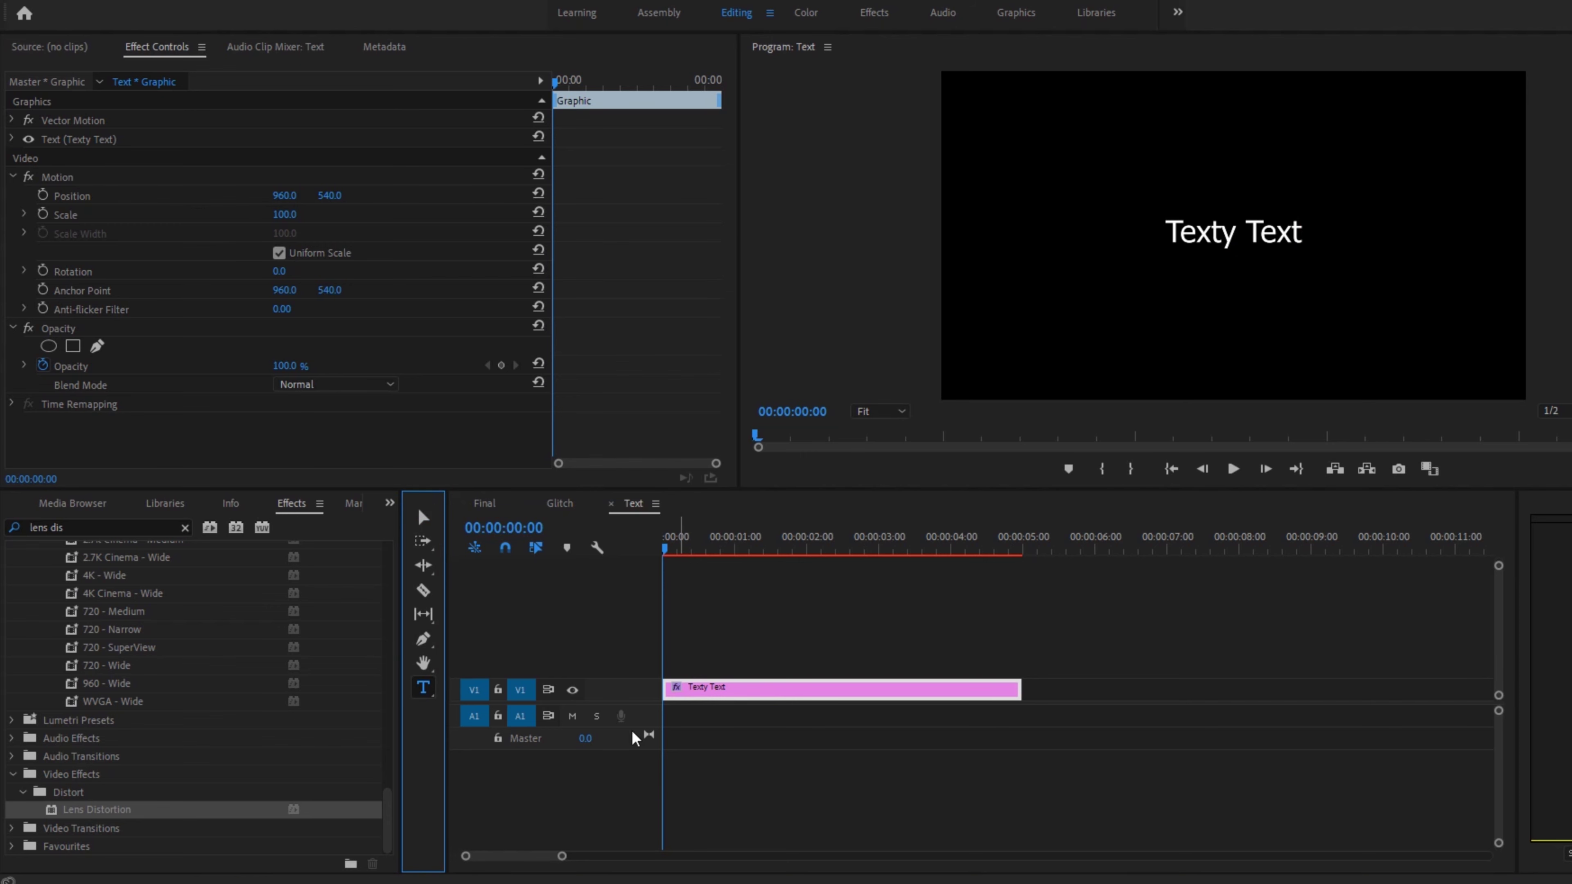
{"action": "left_click", "coordinate": [1205, 224]}
{"action": "left_click_drag", "start_coordinate": [1171, 234], "coordinate": [1350, 243]}
{"action": "type", "text": "Something else"}
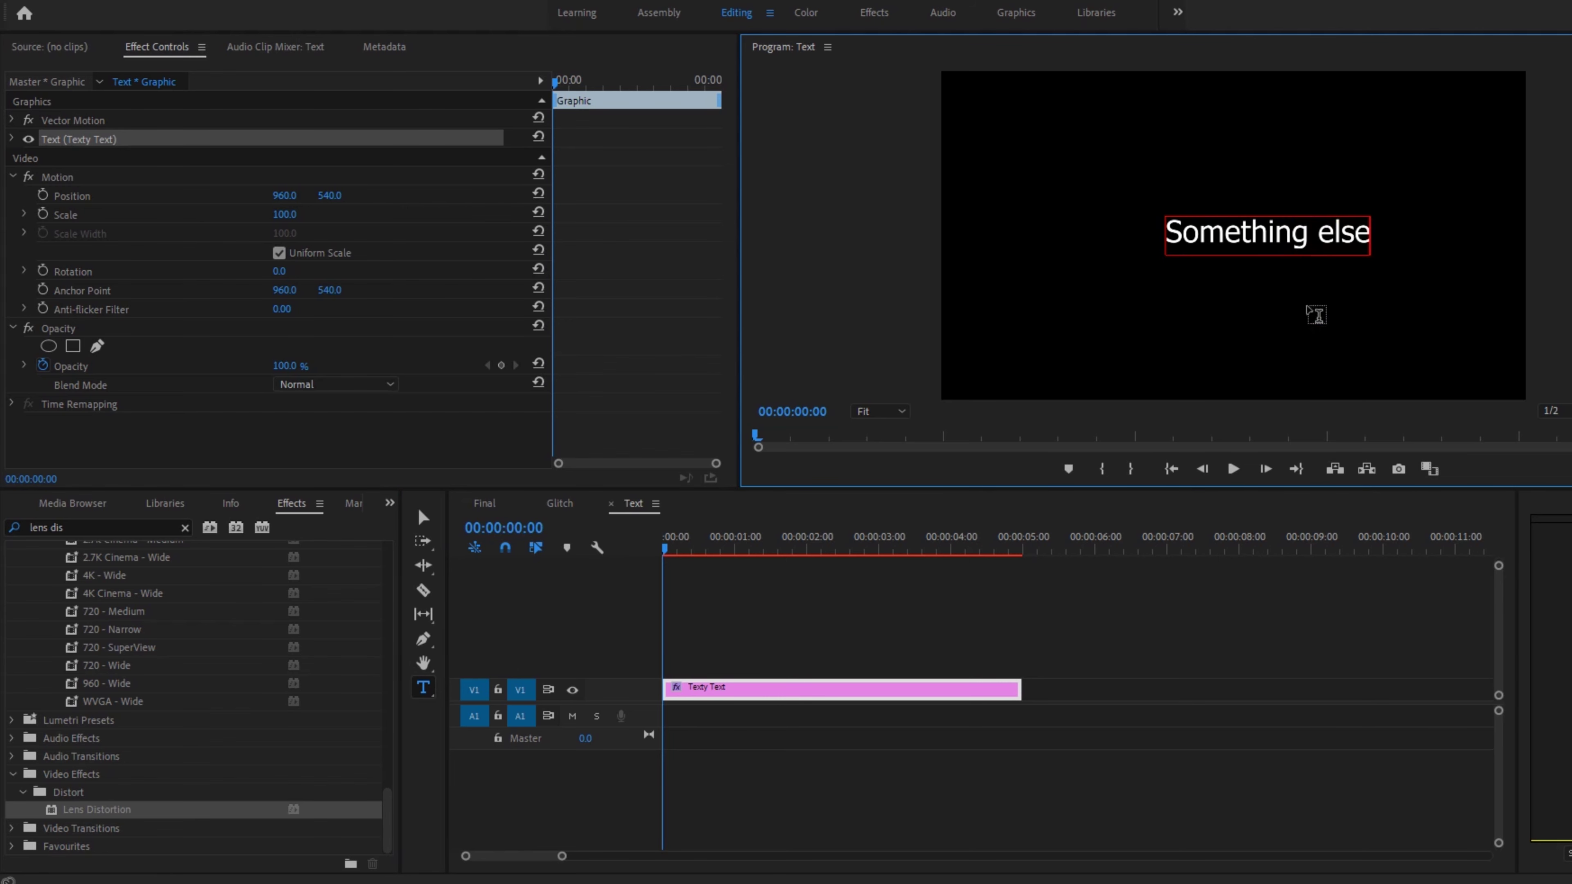
{"action": "left_click", "coordinate": [905, 646]}
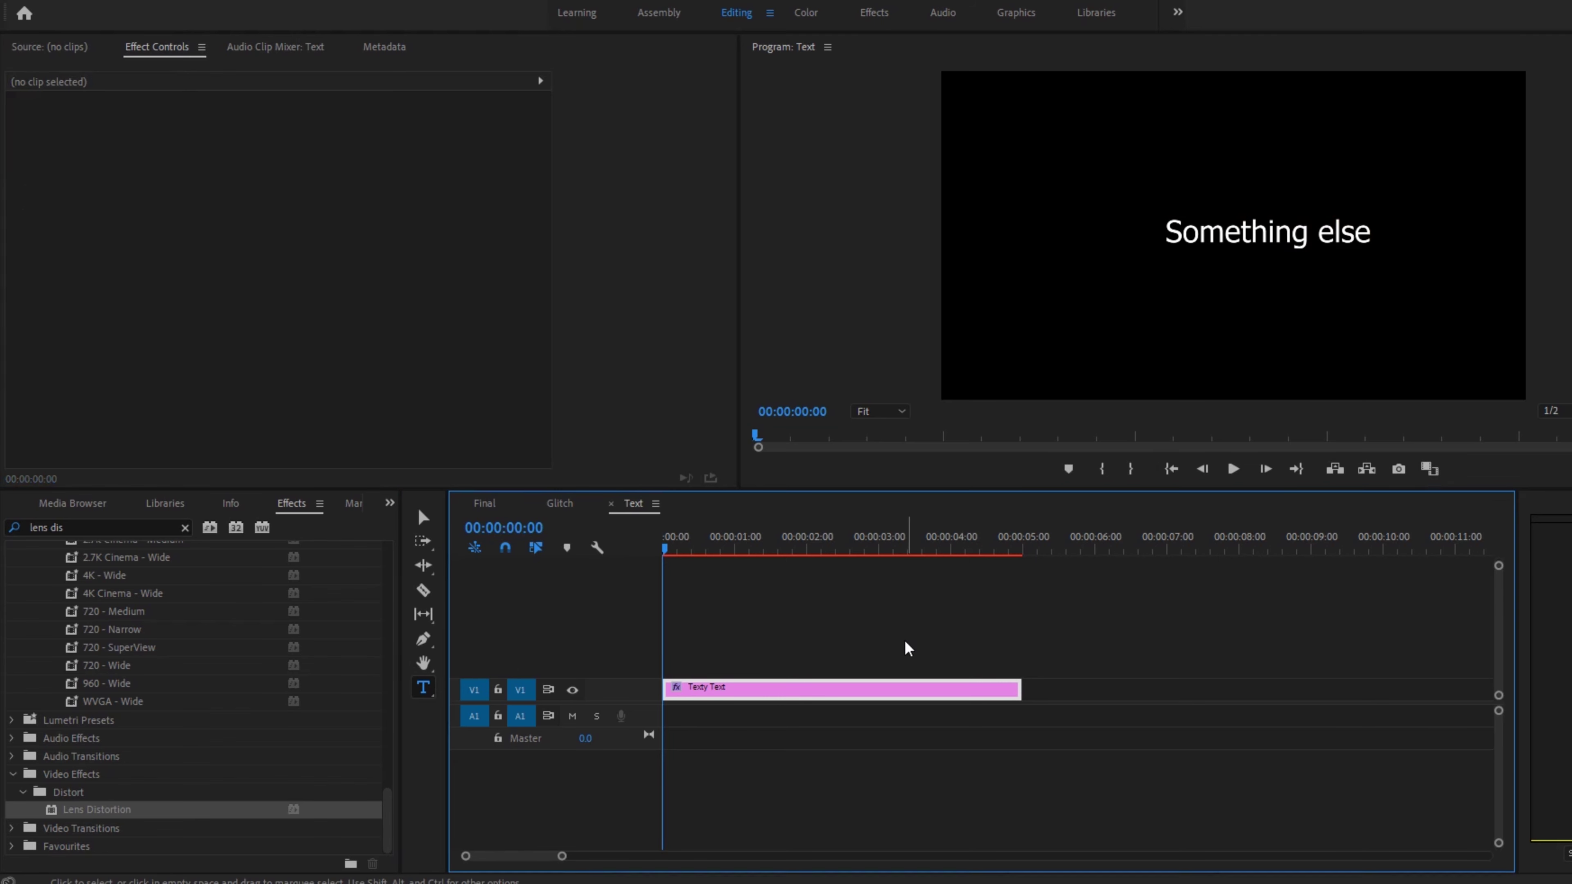
Step: Return to the Final sequence and play it to check the glitch effect on the reworded title
{"action": "left_click", "coordinate": [486, 504]}
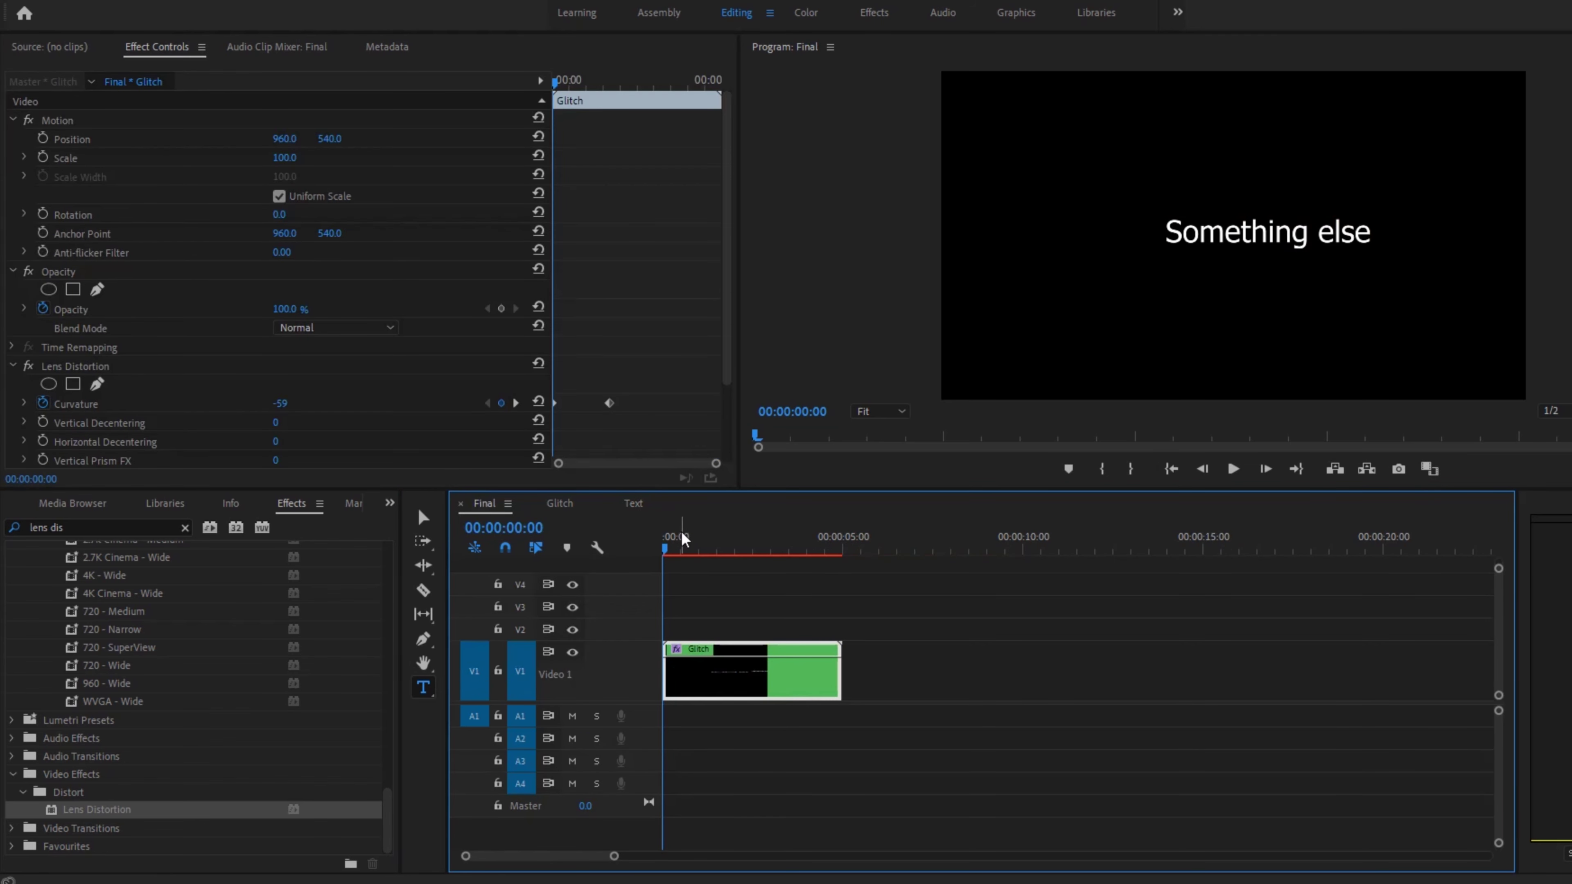
{"action": "key", "text": "space"}
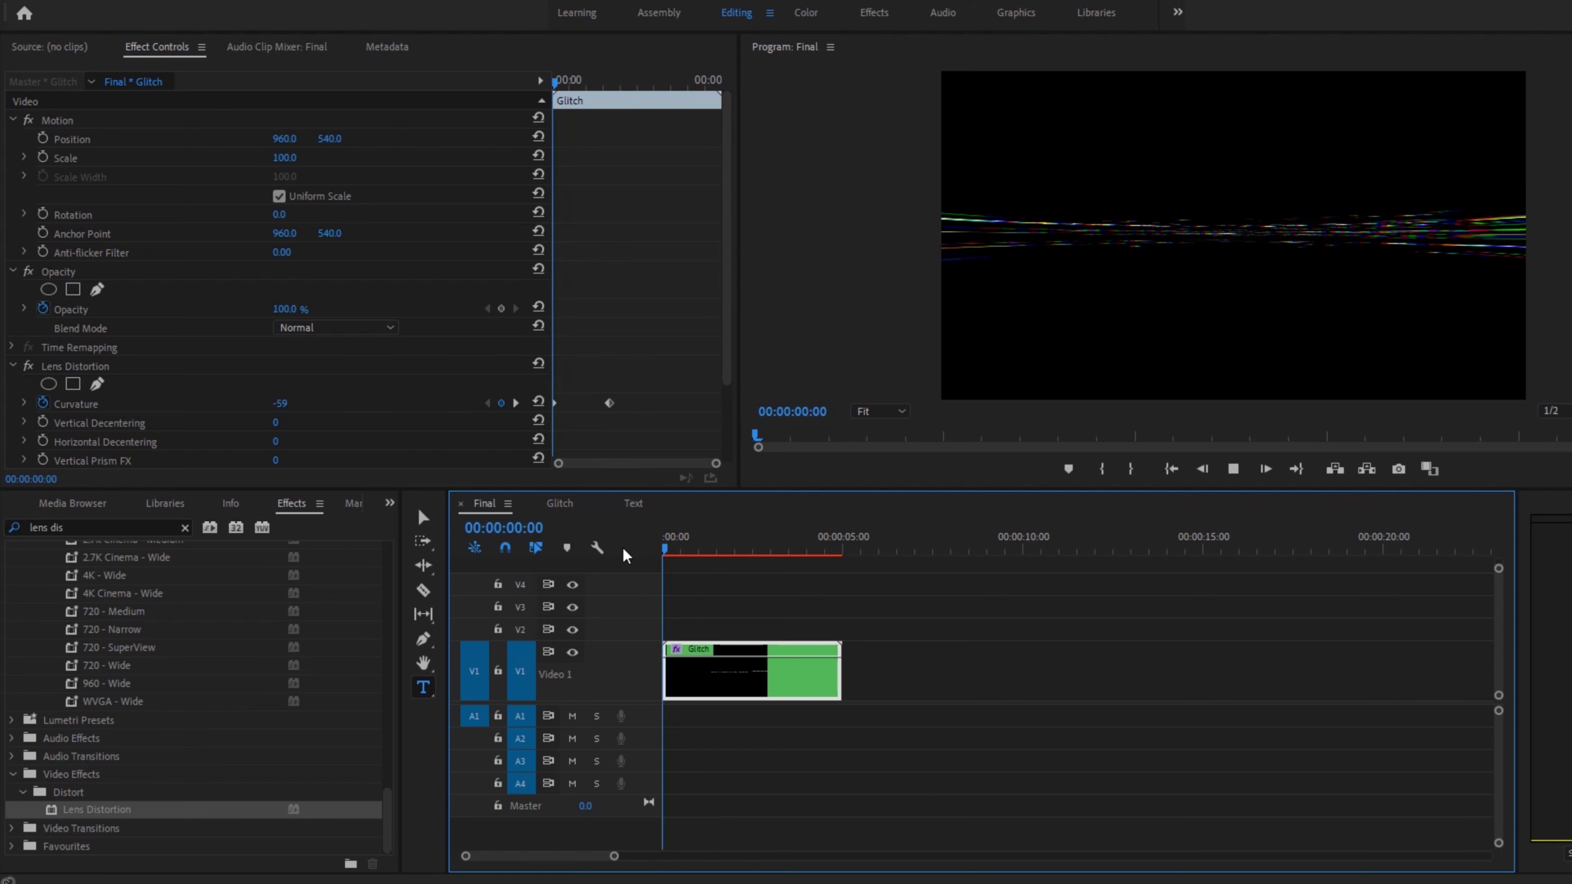
{"action": "key", "text": "space"}
Step: Import Instagram png.png, place it on V2 above the text clip in the Text sequence, and hide the V1 track
{"action": "left_click", "coordinate": [634, 505]}
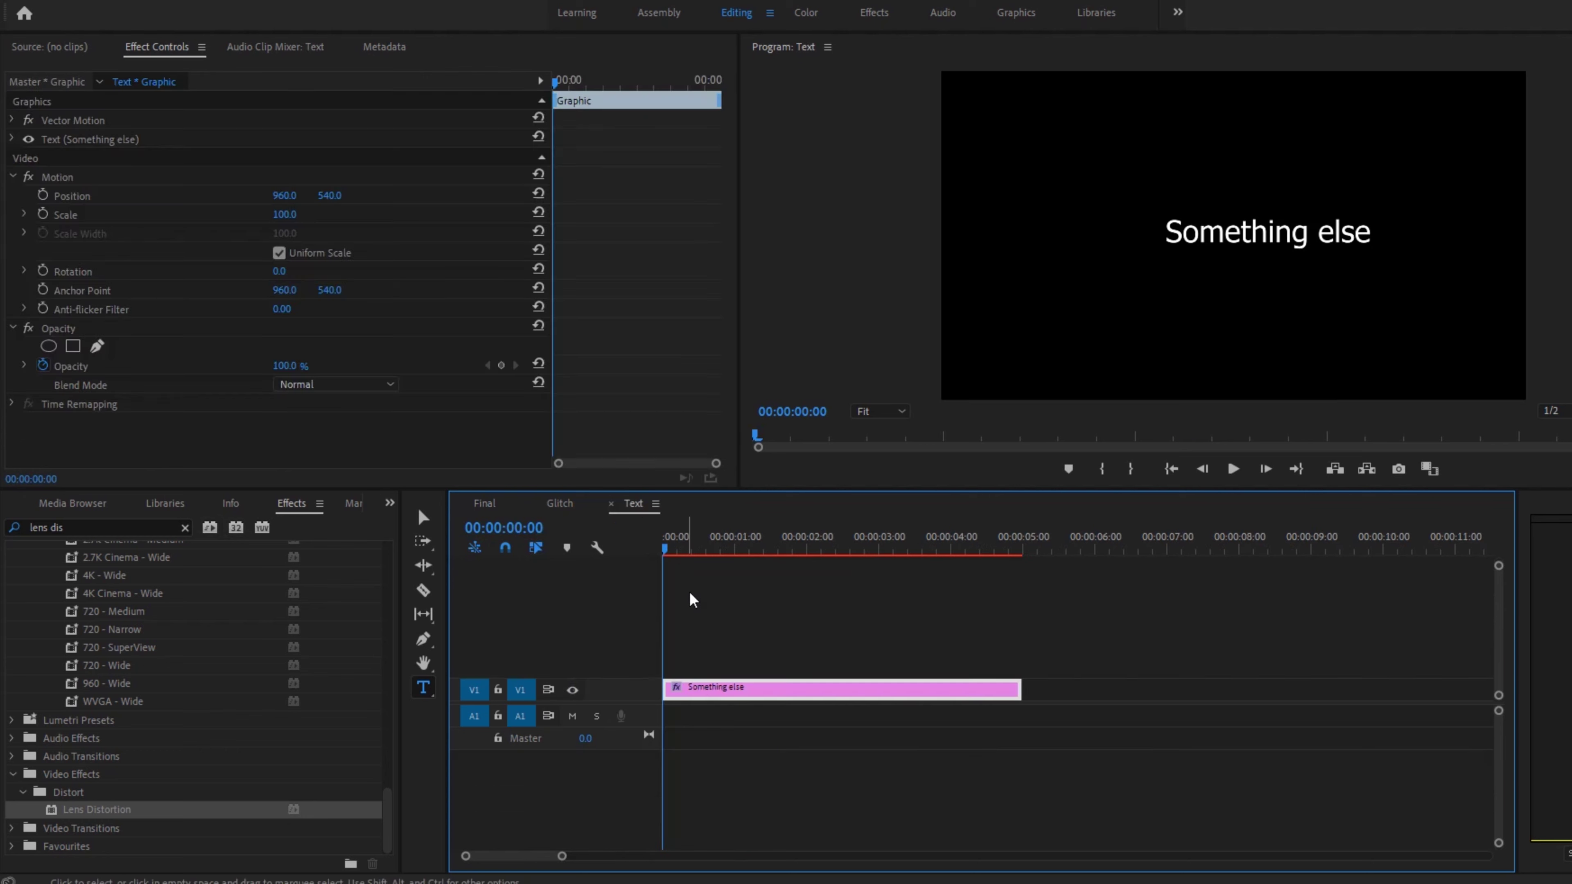
{"action": "scroll", "coordinate": [99, 511], "scroll_direction": "up", "scroll_amount": 4}
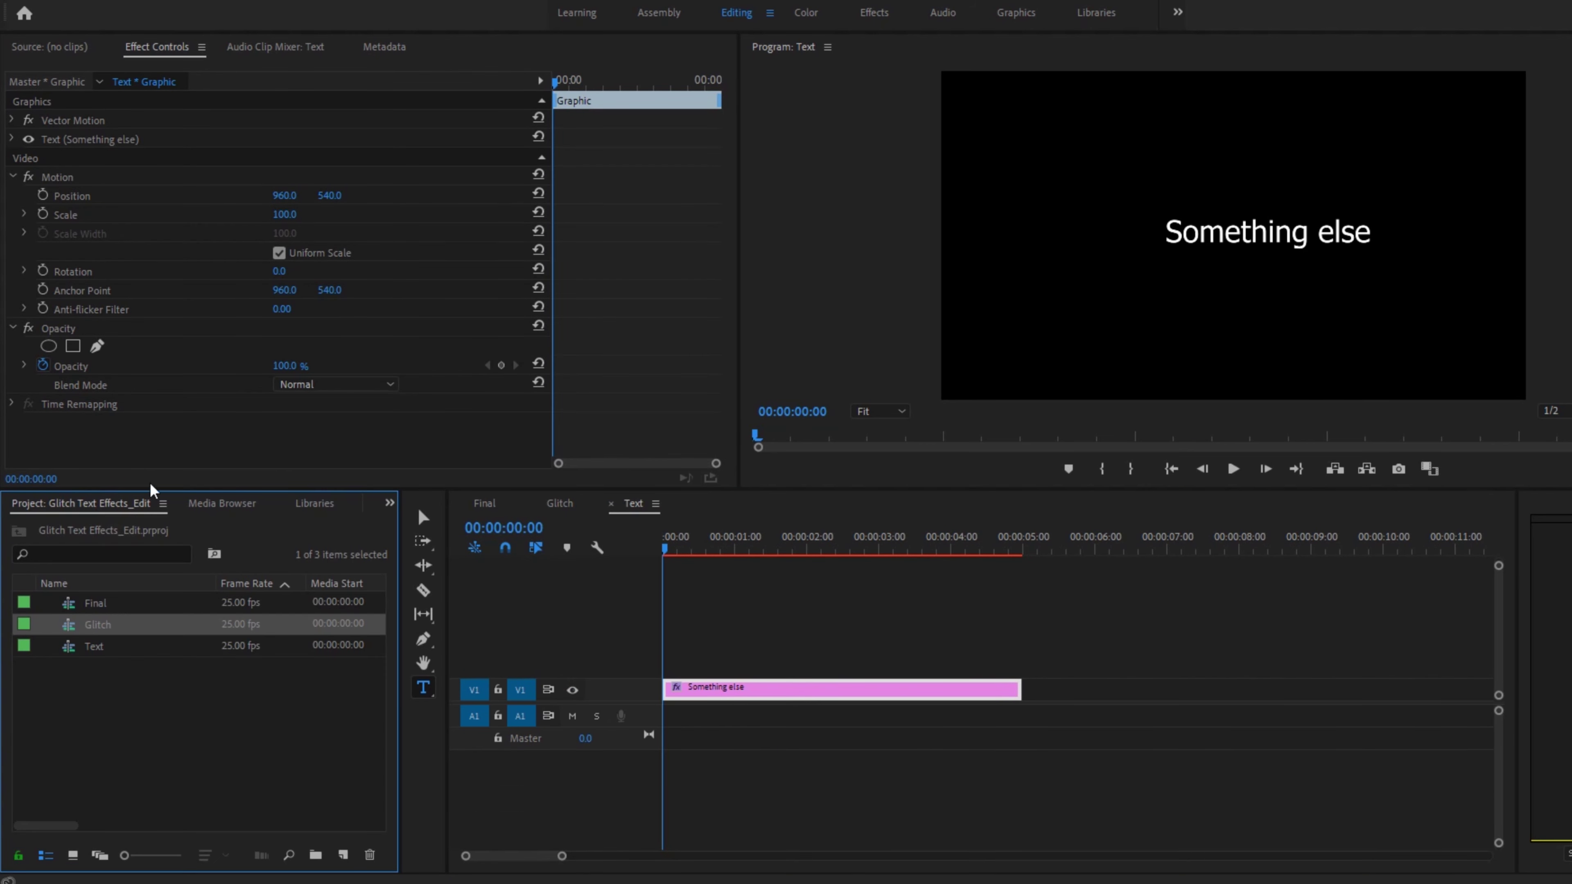
{"action": "left_click_drag", "start_coordinate": [0, 681], "coordinate": [203, 757]}
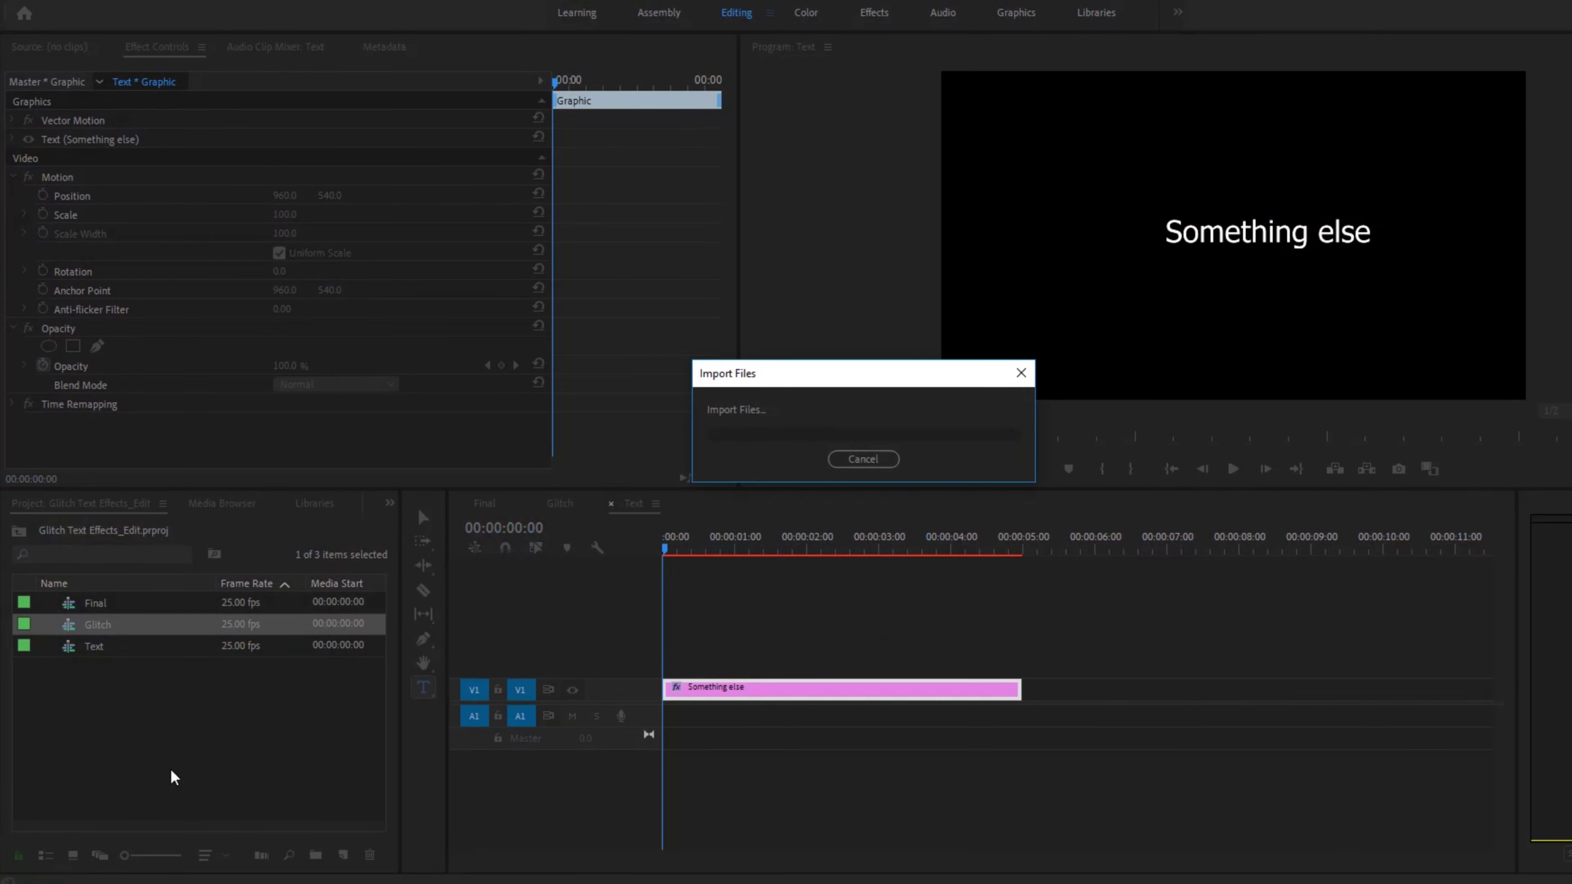
{"action": "left_click_drag", "start_coordinate": [95, 610], "coordinate": [668, 668]}
{"action": "left_click", "coordinate": [573, 689]}
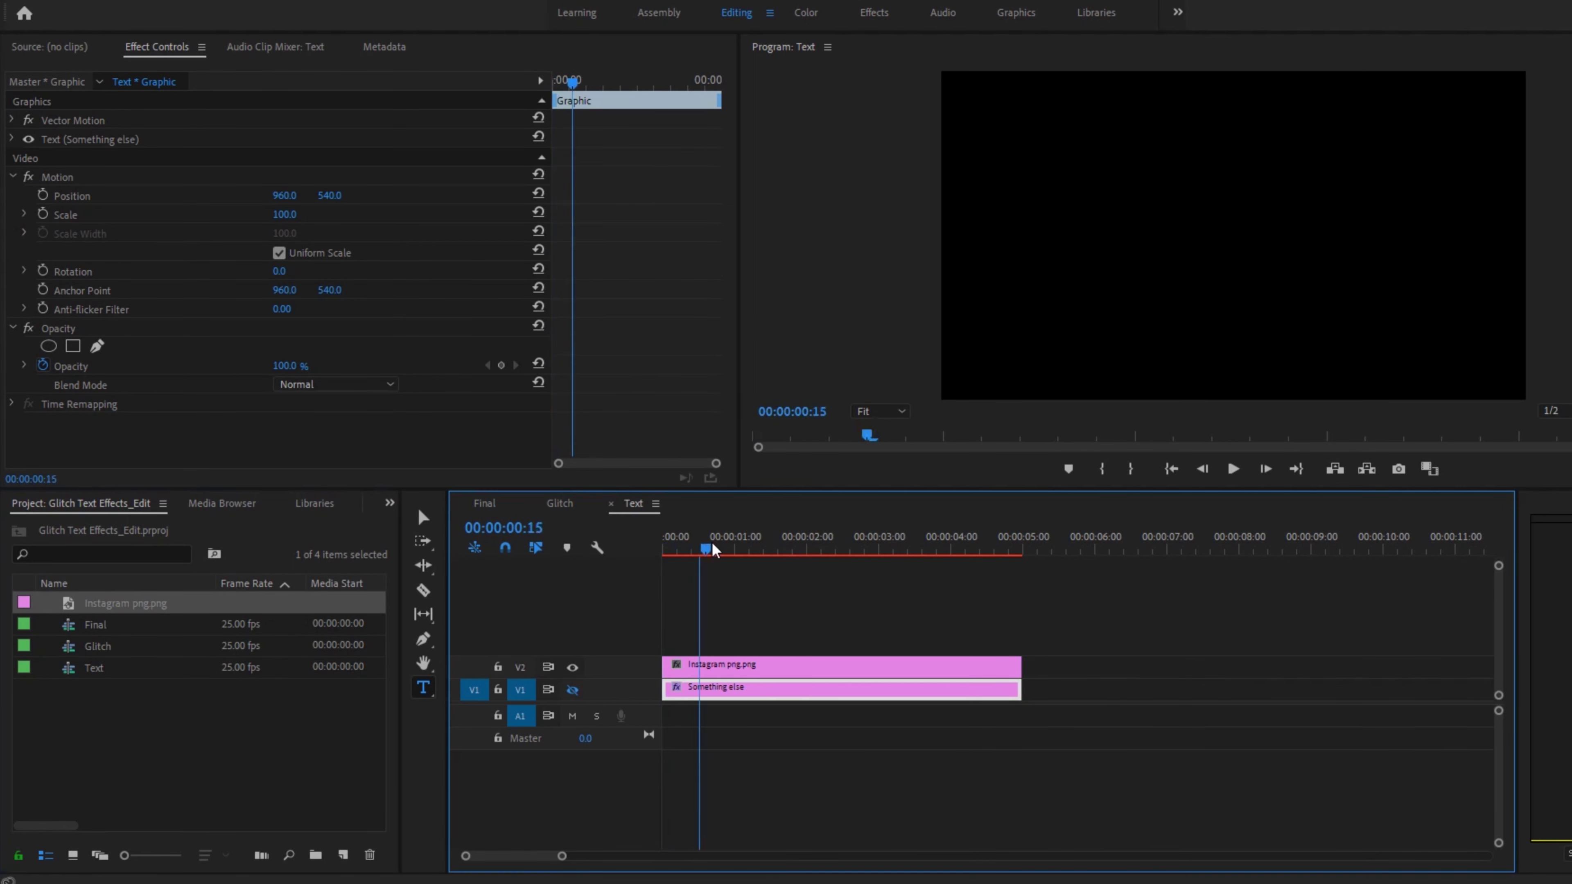
Step: Find the Ramp video effect and apply it to the Instagram png.png clip on V2
{"action": "left_click", "coordinate": [721, 664]}
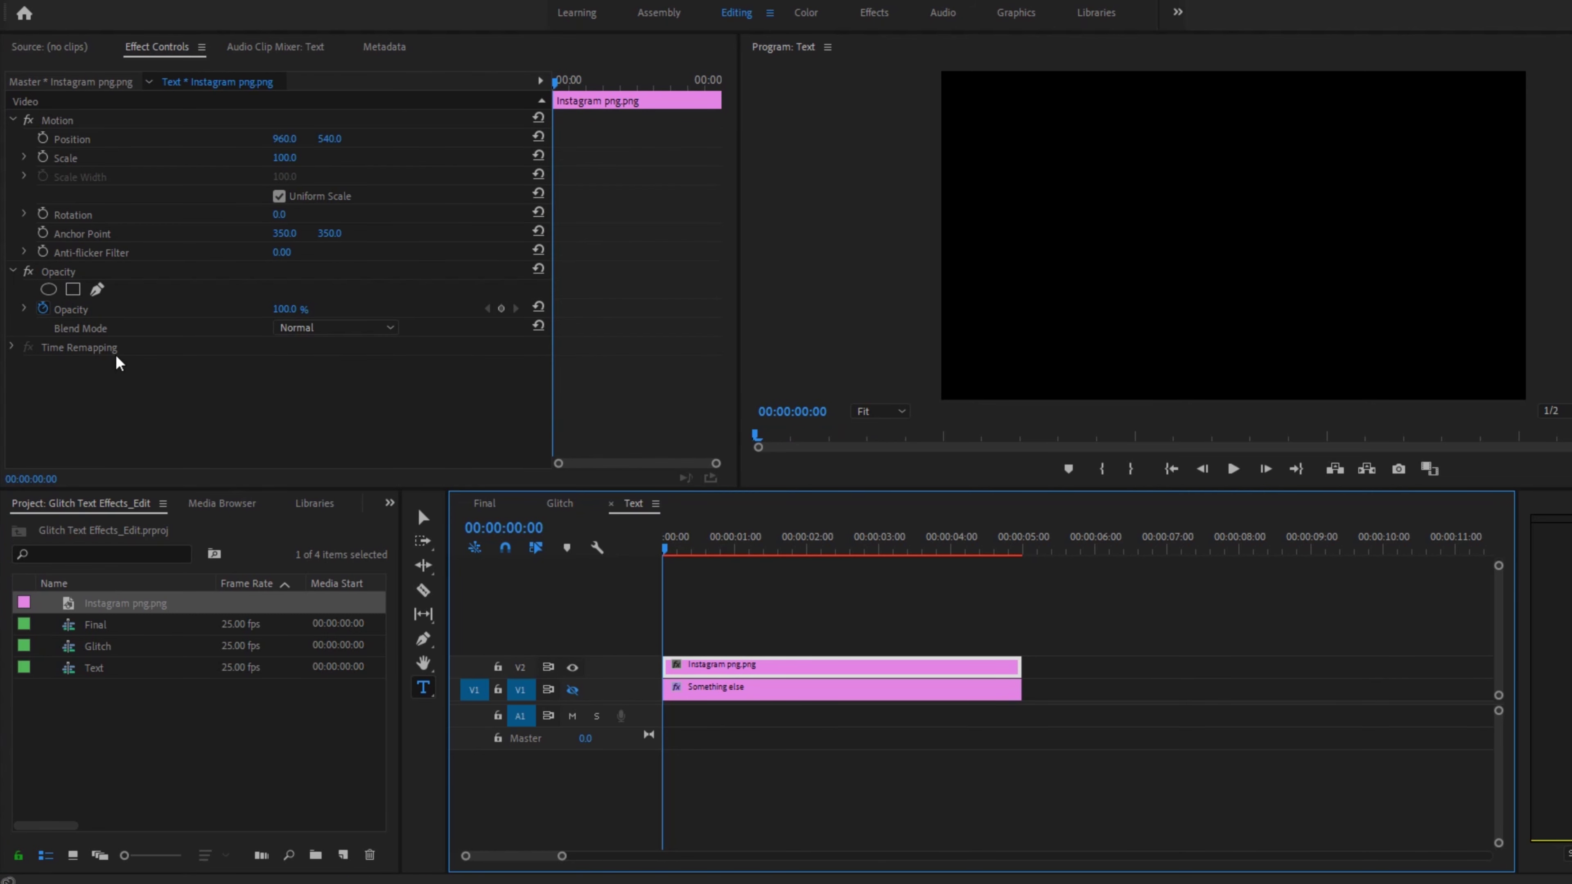
{"action": "left_click", "coordinate": [390, 503]}
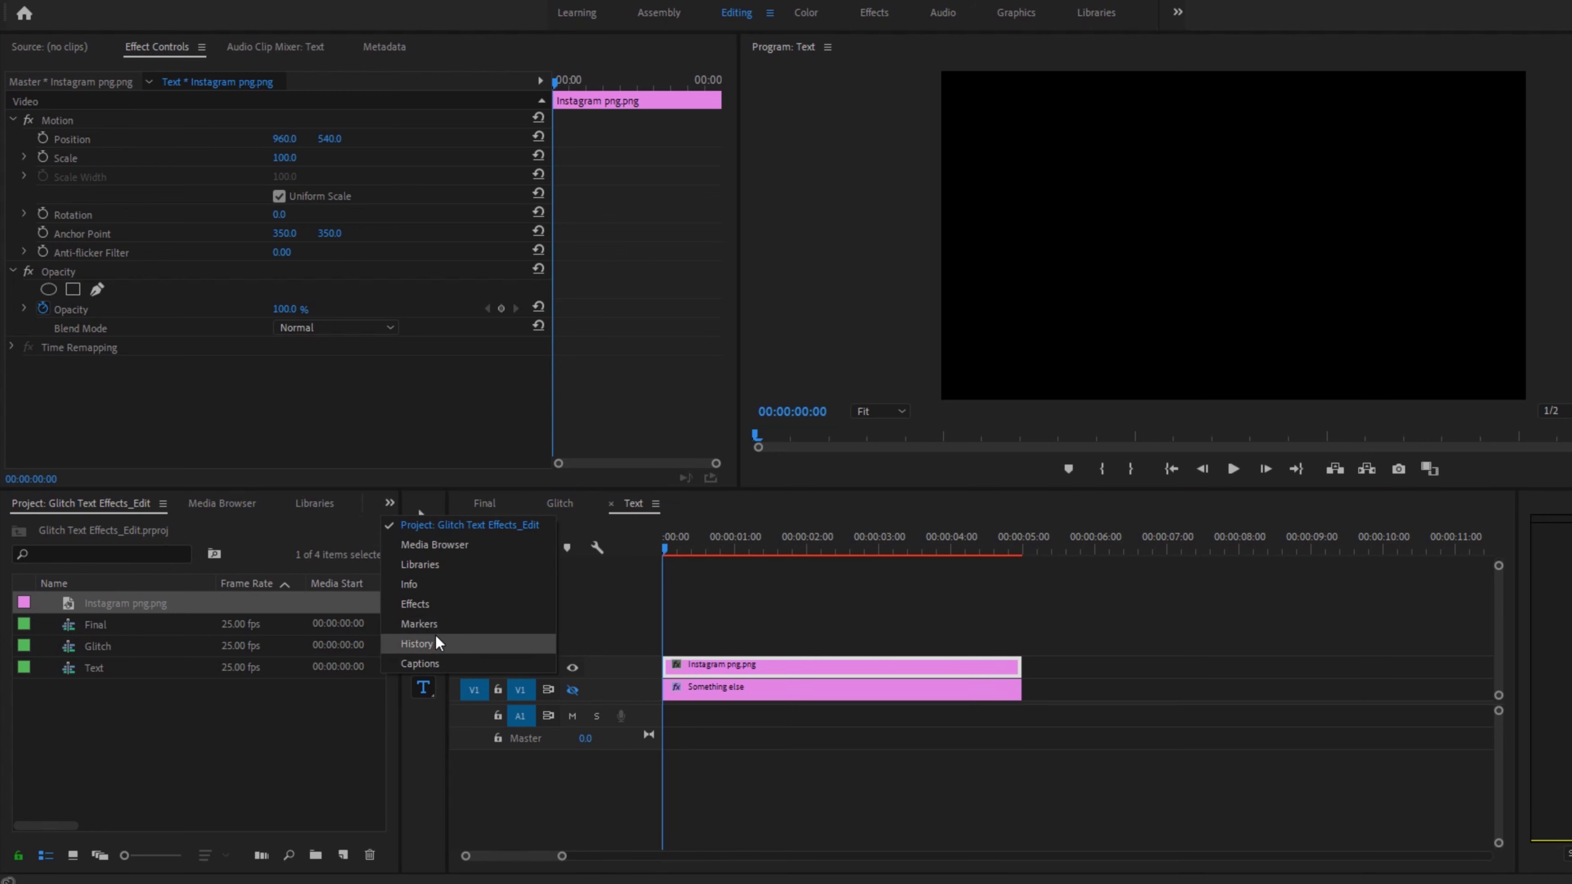
{"action": "left_click", "coordinate": [414, 604]}
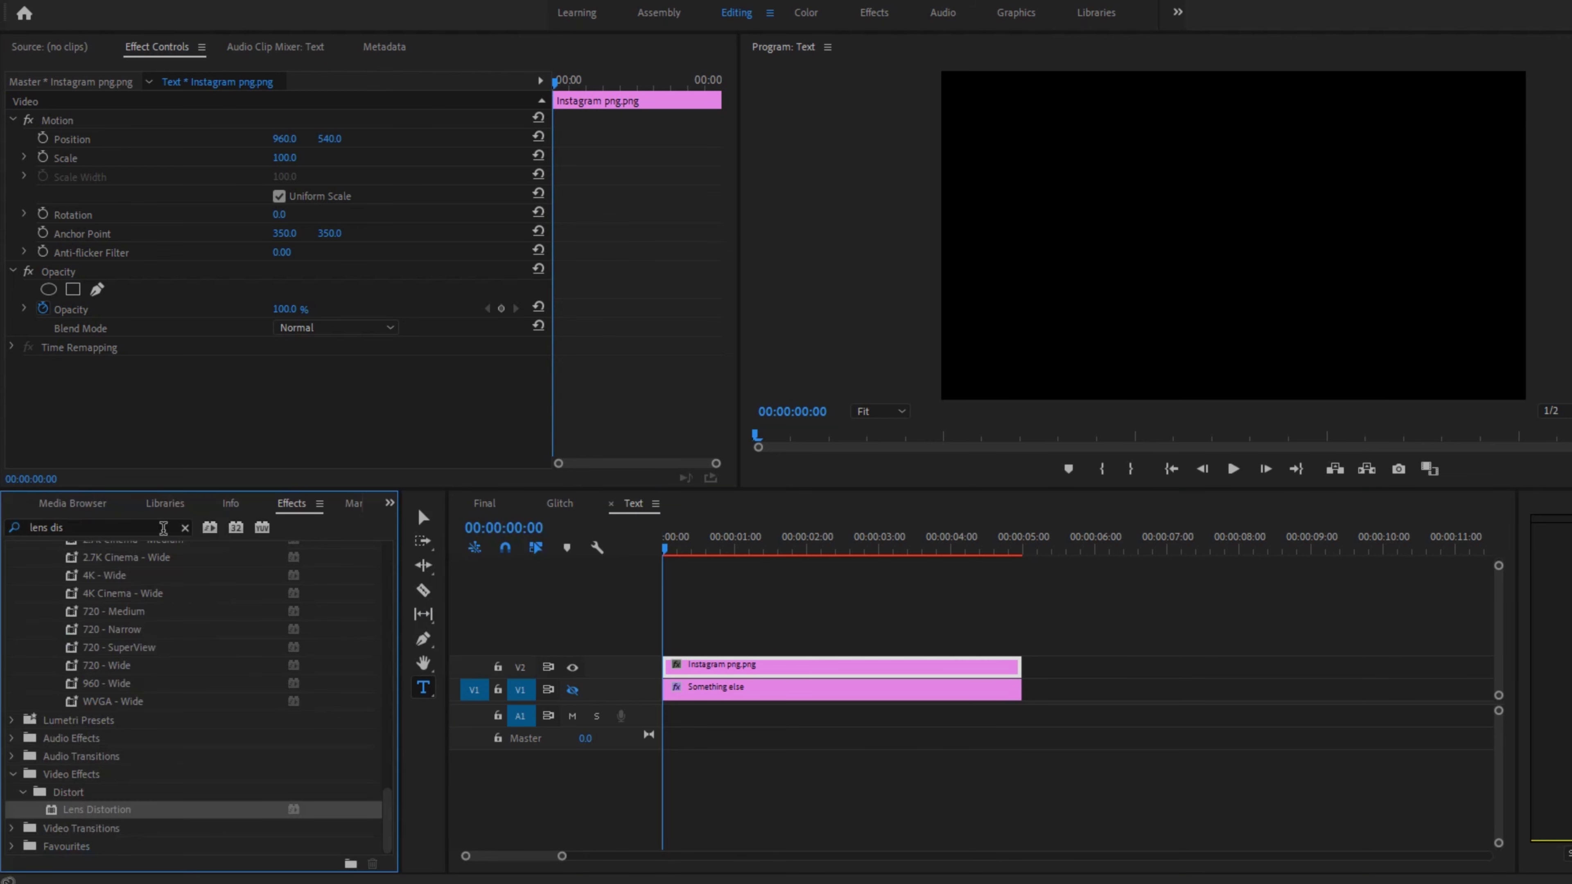
{"action": "left_click", "coordinate": [183, 532]}
{"action": "left_click", "coordinate": [185, 527]}
{"action": "type", "text": "rmp"}
{"action": "key", "text": "BackSpace"}
{"action": "key", "text": "BackSpace"}
{"action": "type", "text": "amp"}
{"action": "left_click_drag", "start_coordinate": [105, 657], "coordinate": [725, 673]}
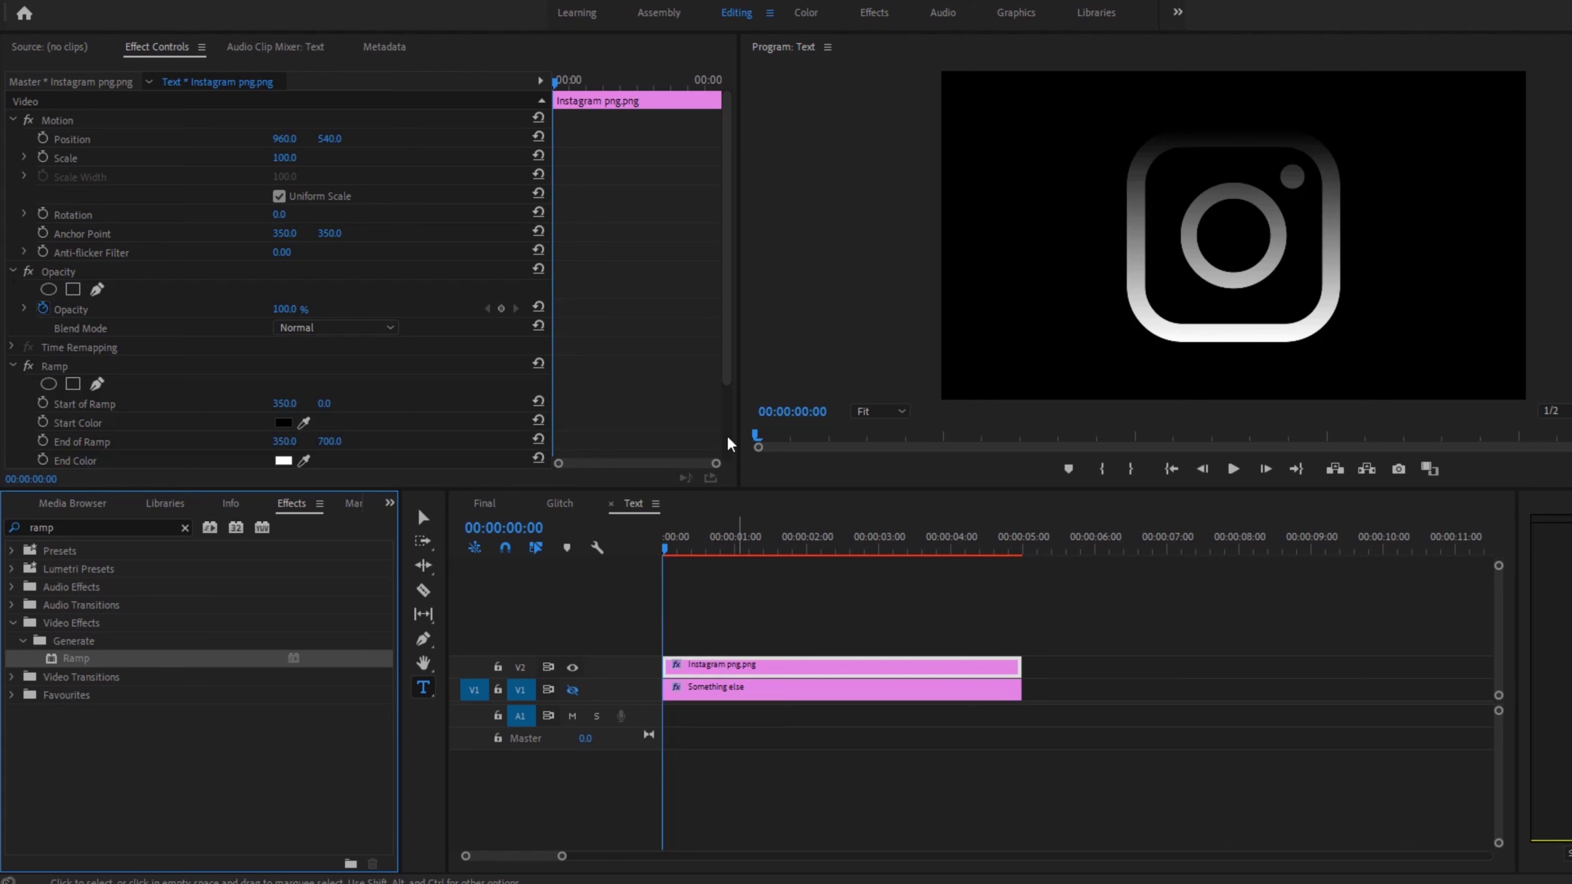
Step: Set the Ramp effect's Start Color to white (FFFFFF) so the Instagram logo is solid white
{"action": "scroll", "coordinate": [371, 285], "scroll_direction": "down", "scroll_amount": 5}
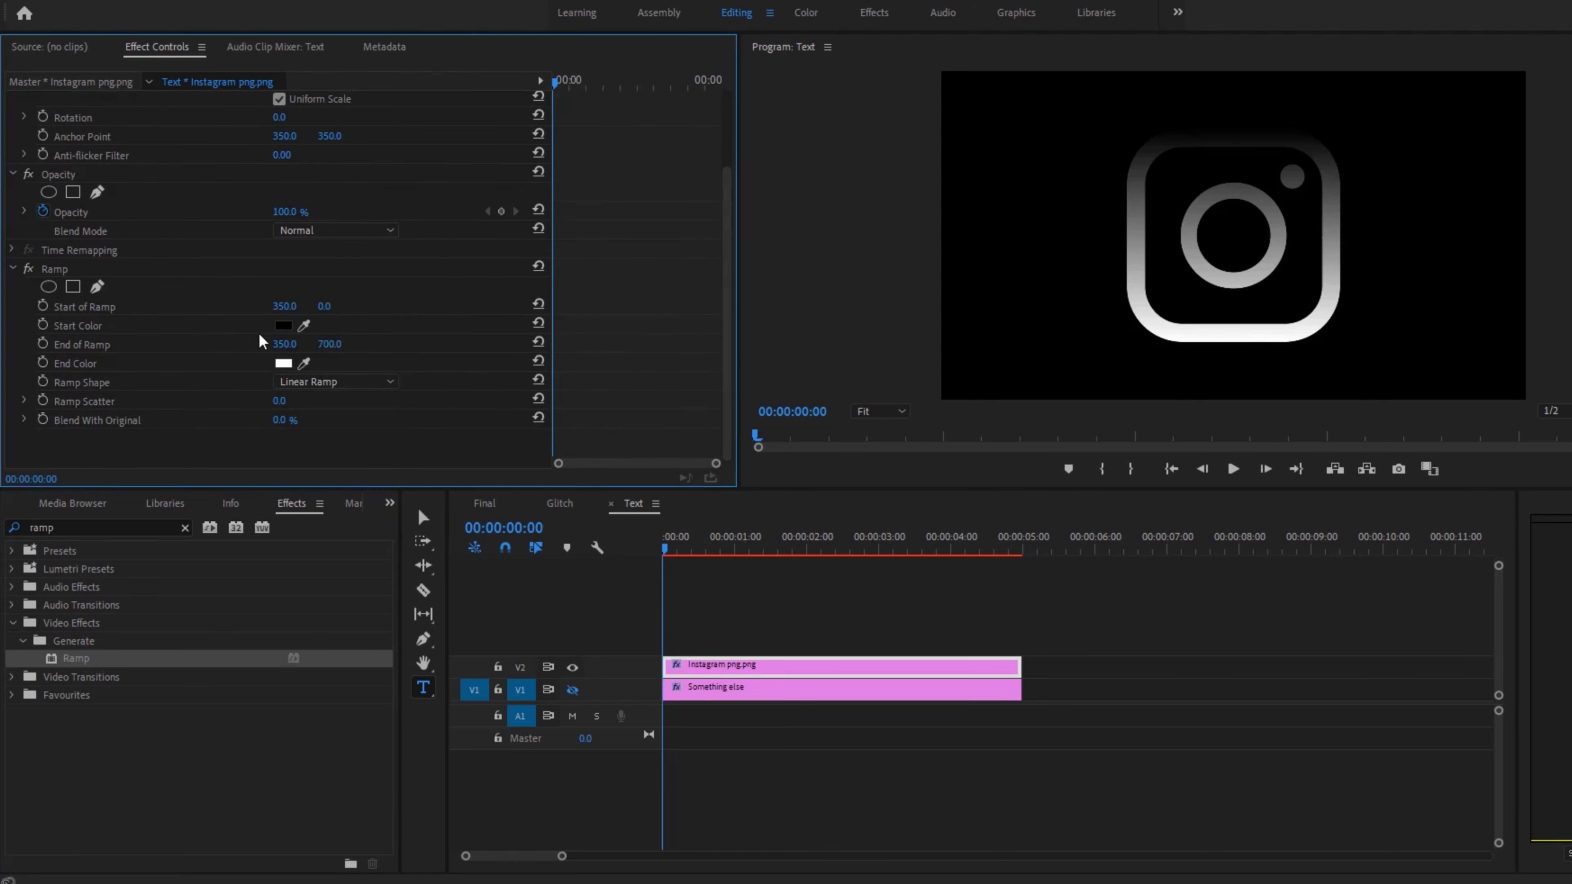
{"action": "left_click", "coordinate": [282, 325]}
{"action": "left_click_drag", "start_coordinate": [857, 390], "coordinate": [665, 348]}
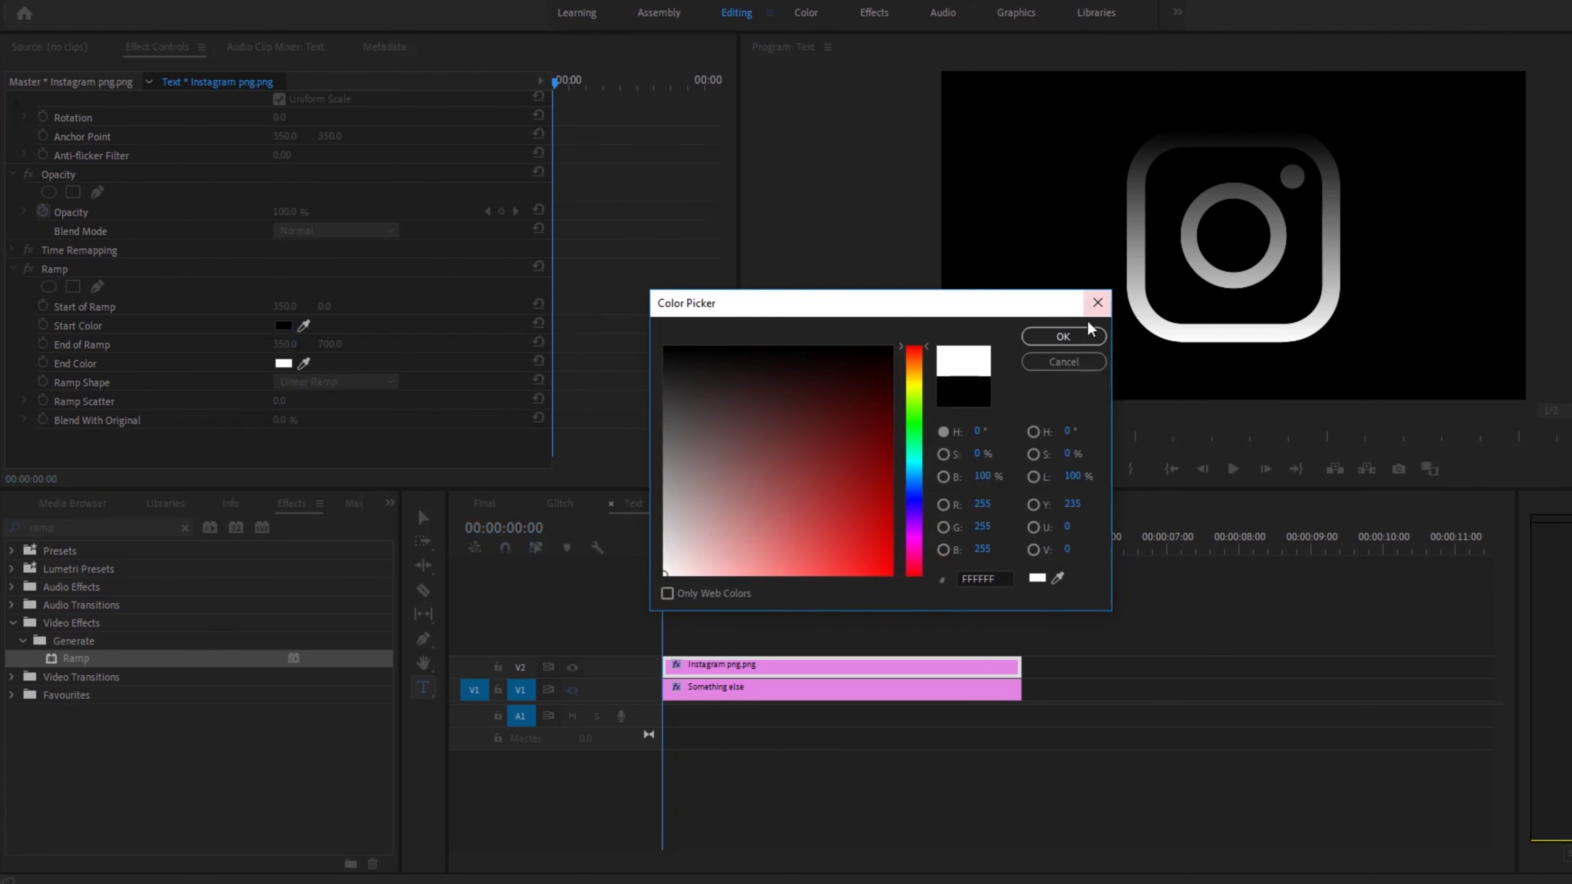
{"action": "left_click", "coordinate": [1095, 336]}
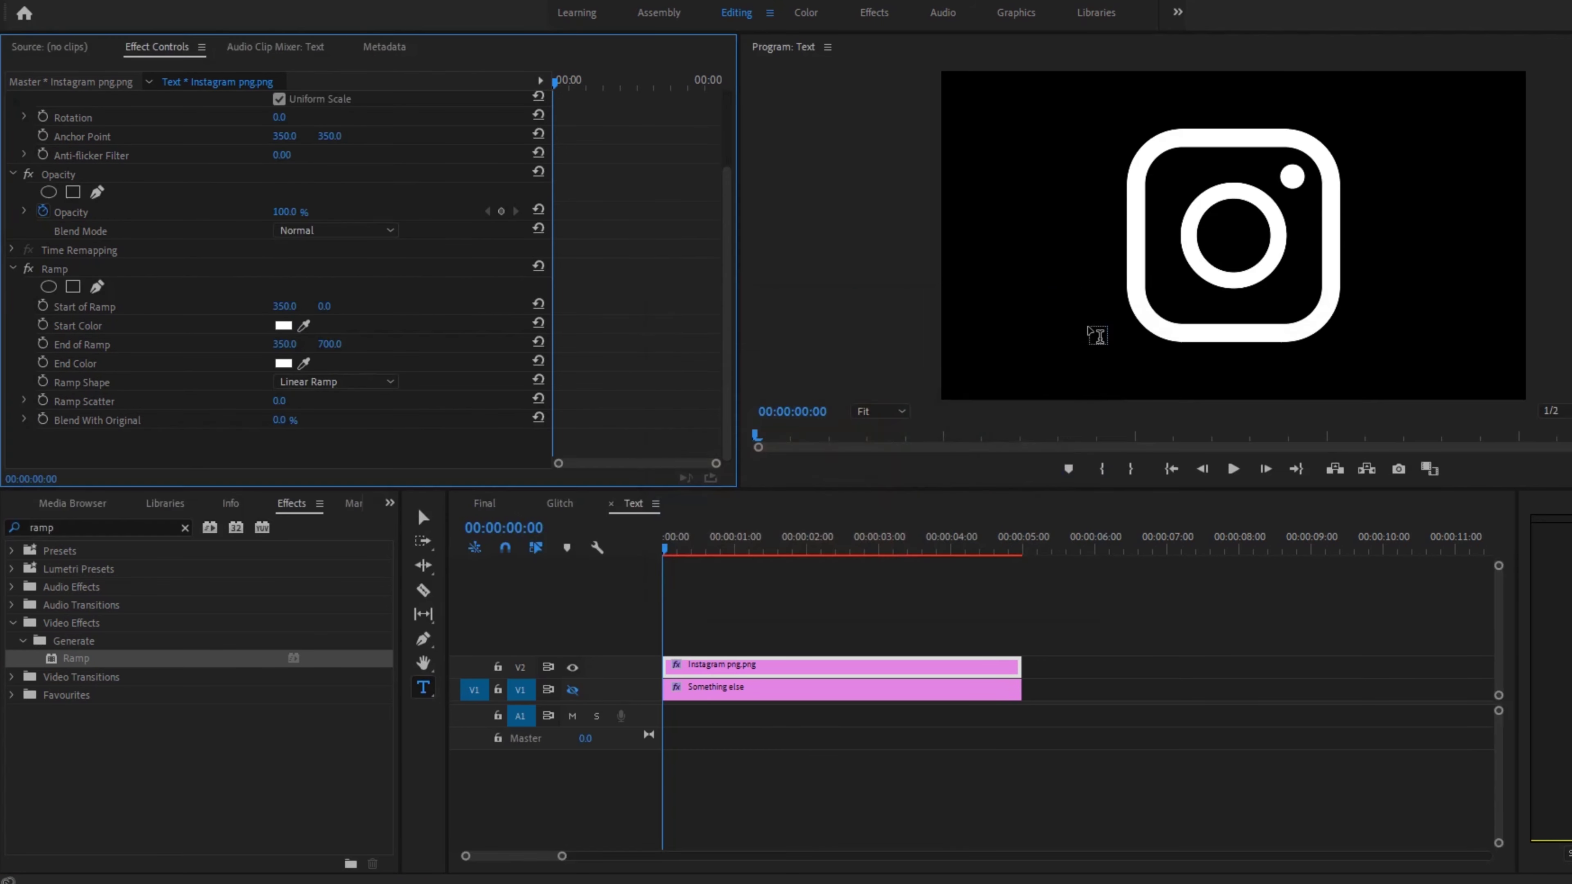
Step: Play the Final sequence from the start to check the glitch effect on the Instagram logo
{"action": "left_click", "coordinate": [486, 504]}
{"action": "key", "text": "Home"}
{"action": "key", "text": "space"}
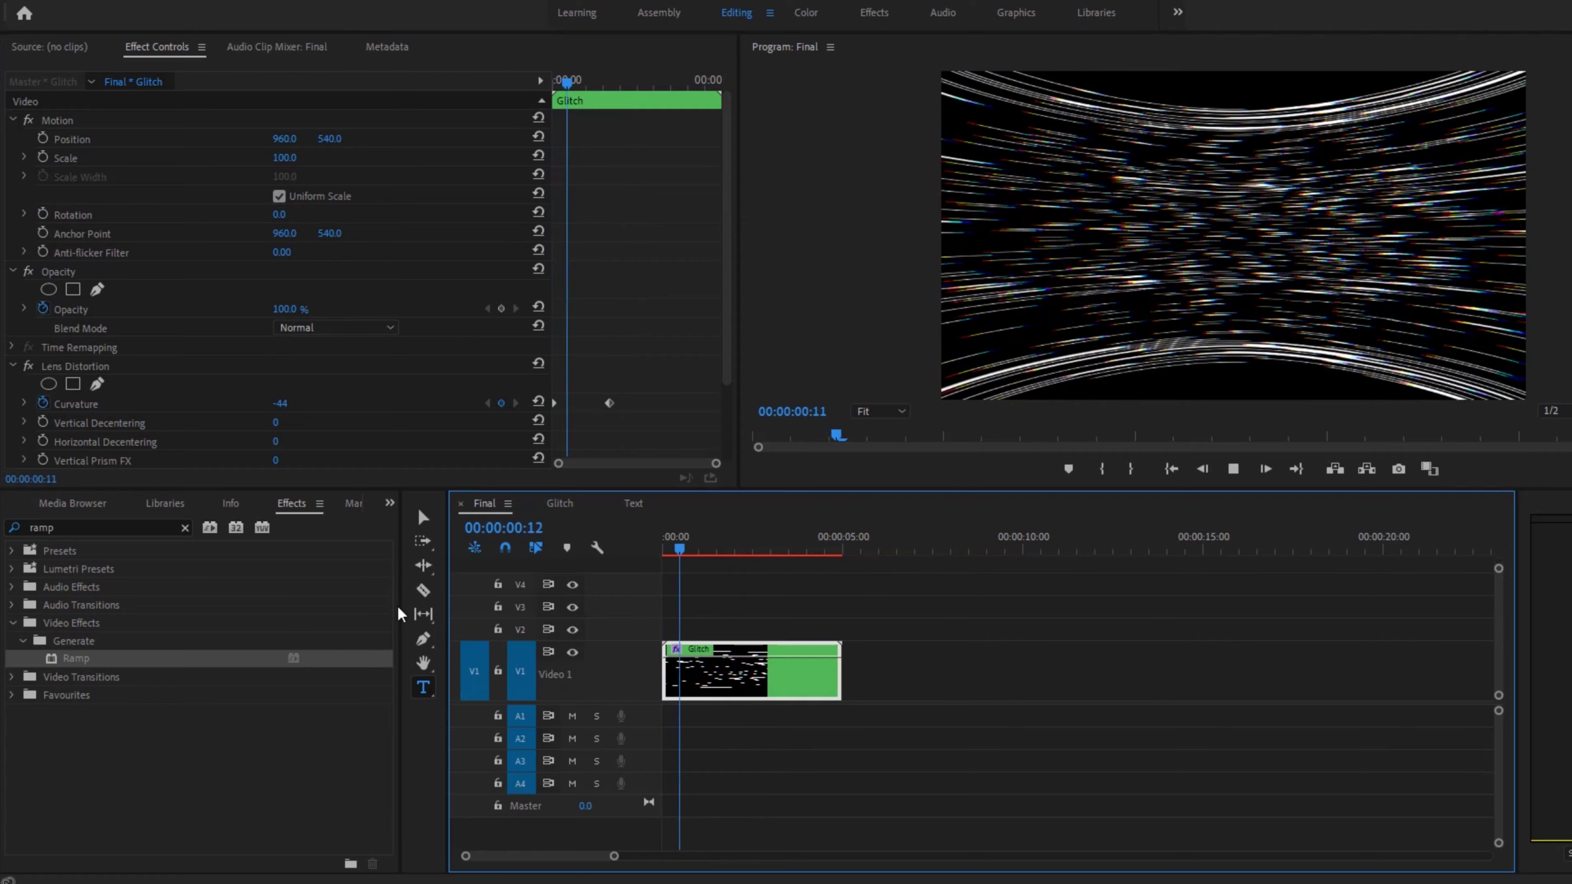
{"action": "key", "text": "Home"}
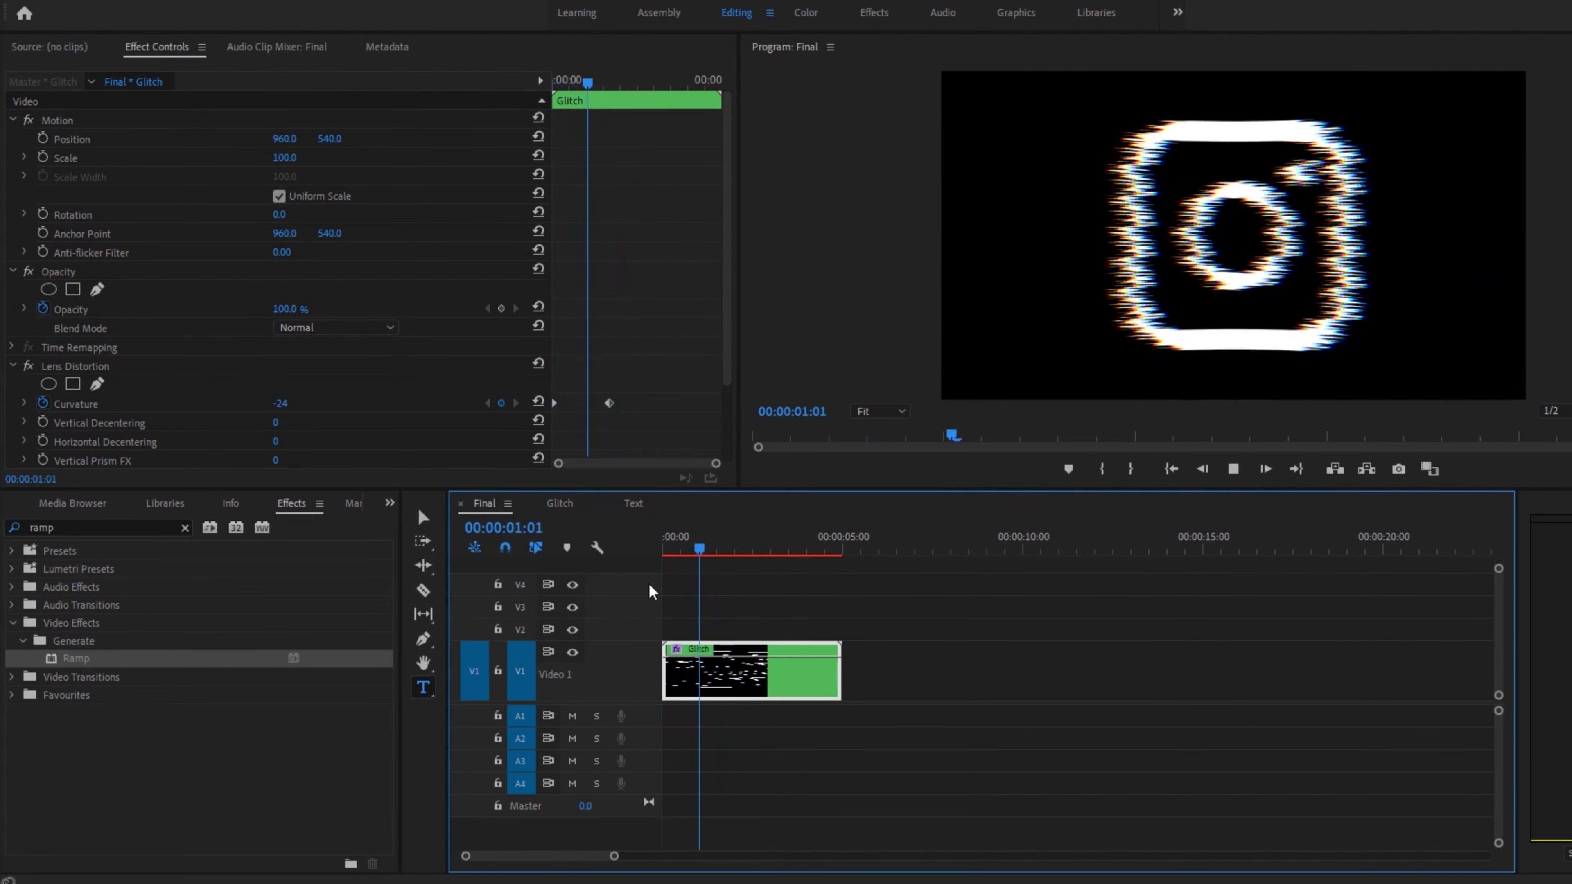
Step: Scale the Instagram png.png clip in the Text sequence to 32 and preview the result in the Final sequence
{"action": "left_click", "coordinate": [634, 503]}
{"action": "left_click_drag", "start_coordinate": [284, 157], "coordinate": [241, 157]}
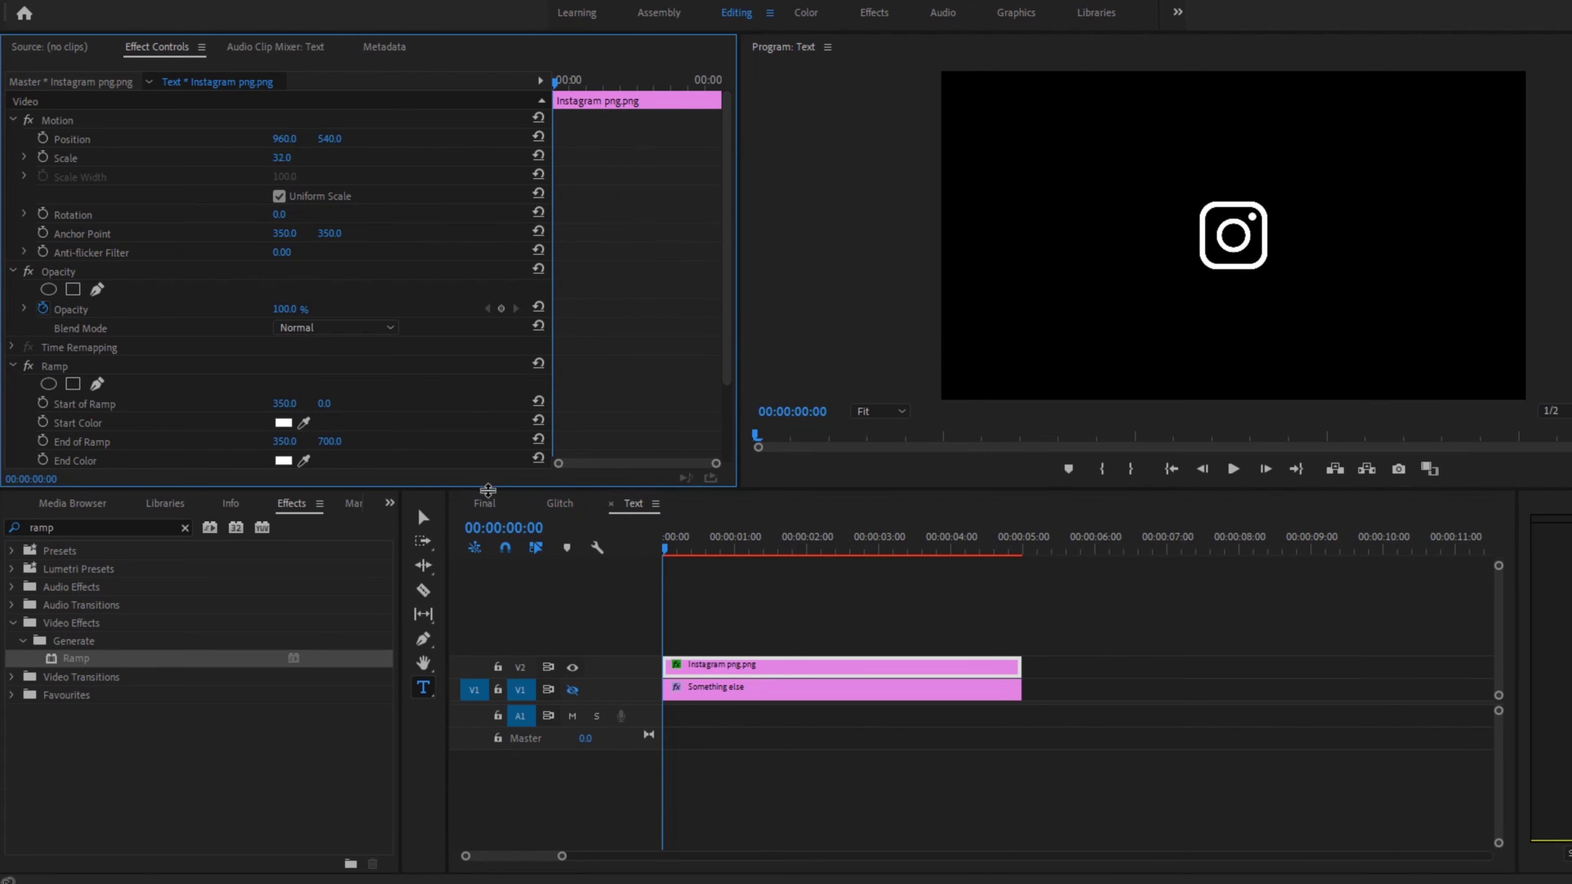
{"action": "left_click", "coordinate": [489, 504]}
{"action": "key", "text": "space"}
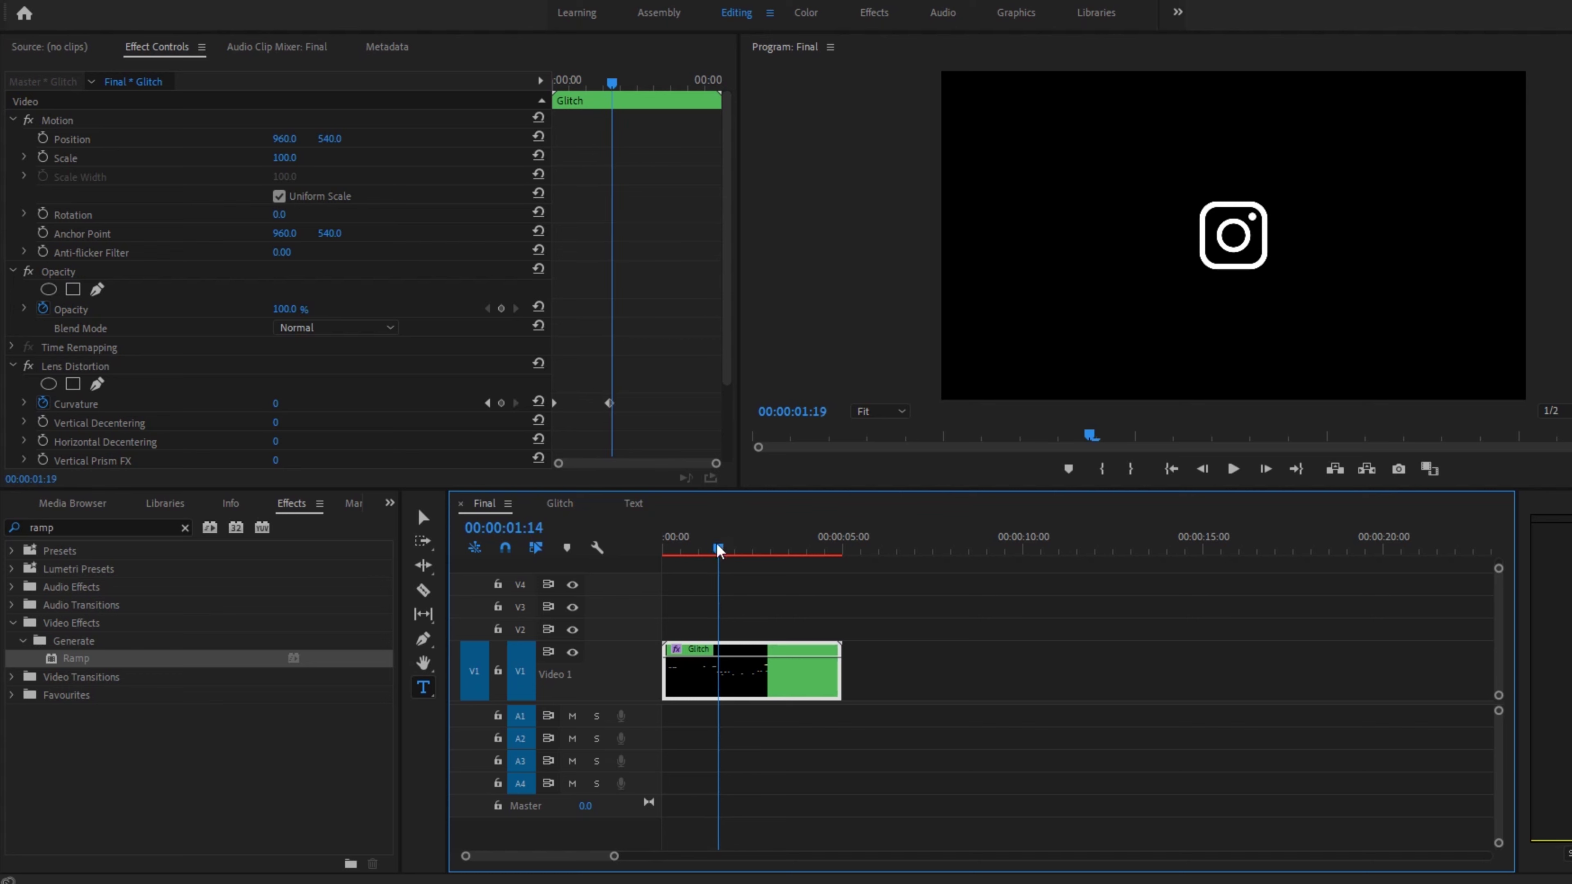
Step: Replay the Final sequence from the start to check the glitch animation on the resized Instagram logo
{"action": "key", "text": "Home"}
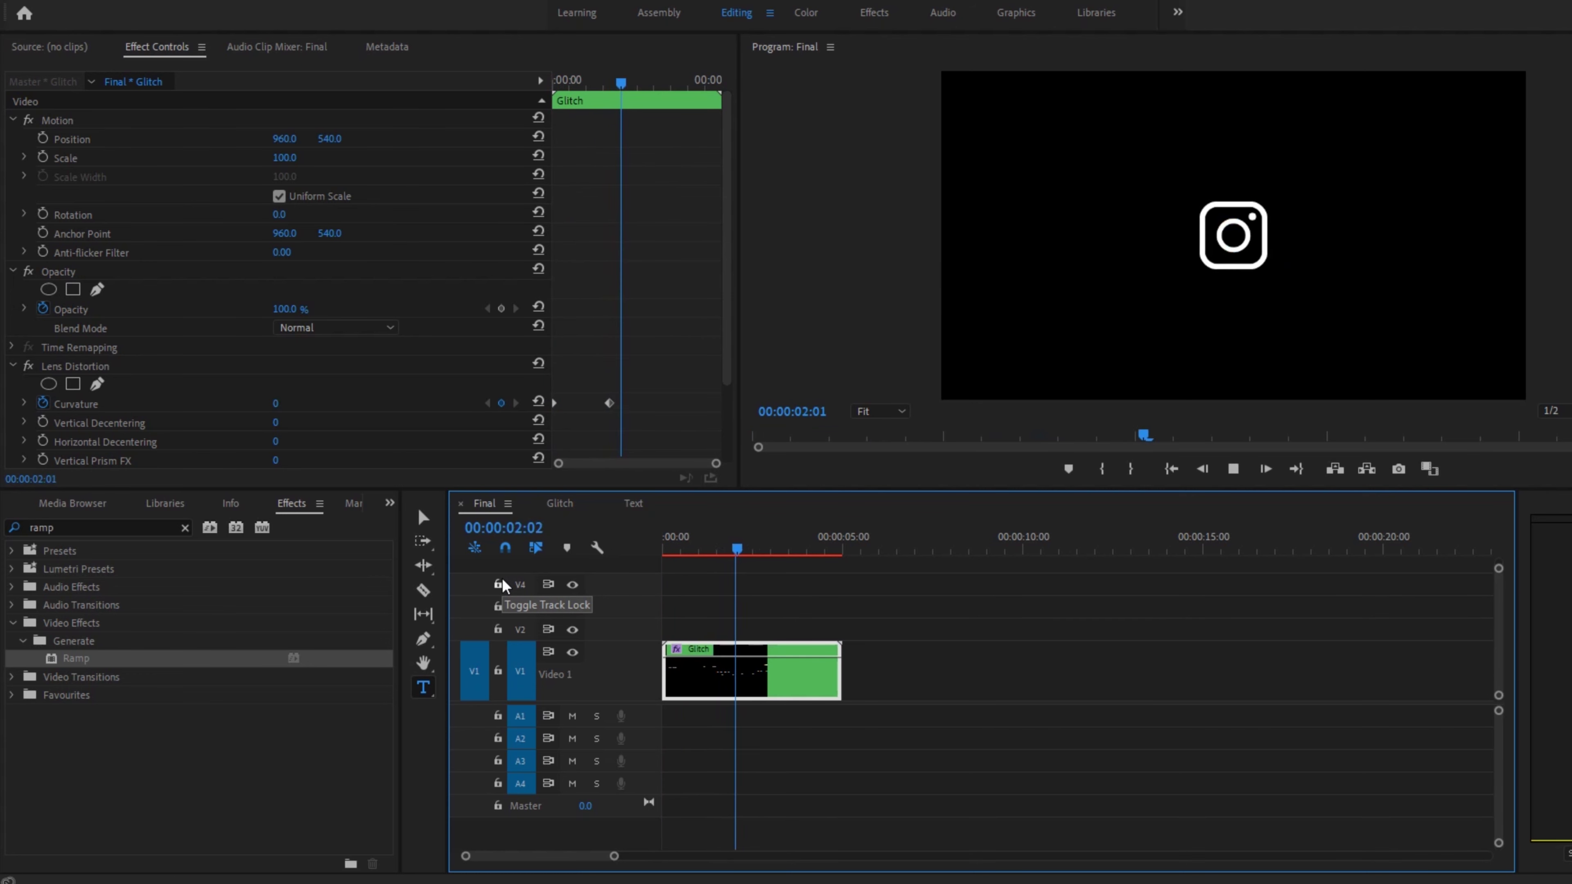
{"action": "key", "text": "Home"}
{"action": "key", "text": "space"}
{"action": "key", "text": "space"}
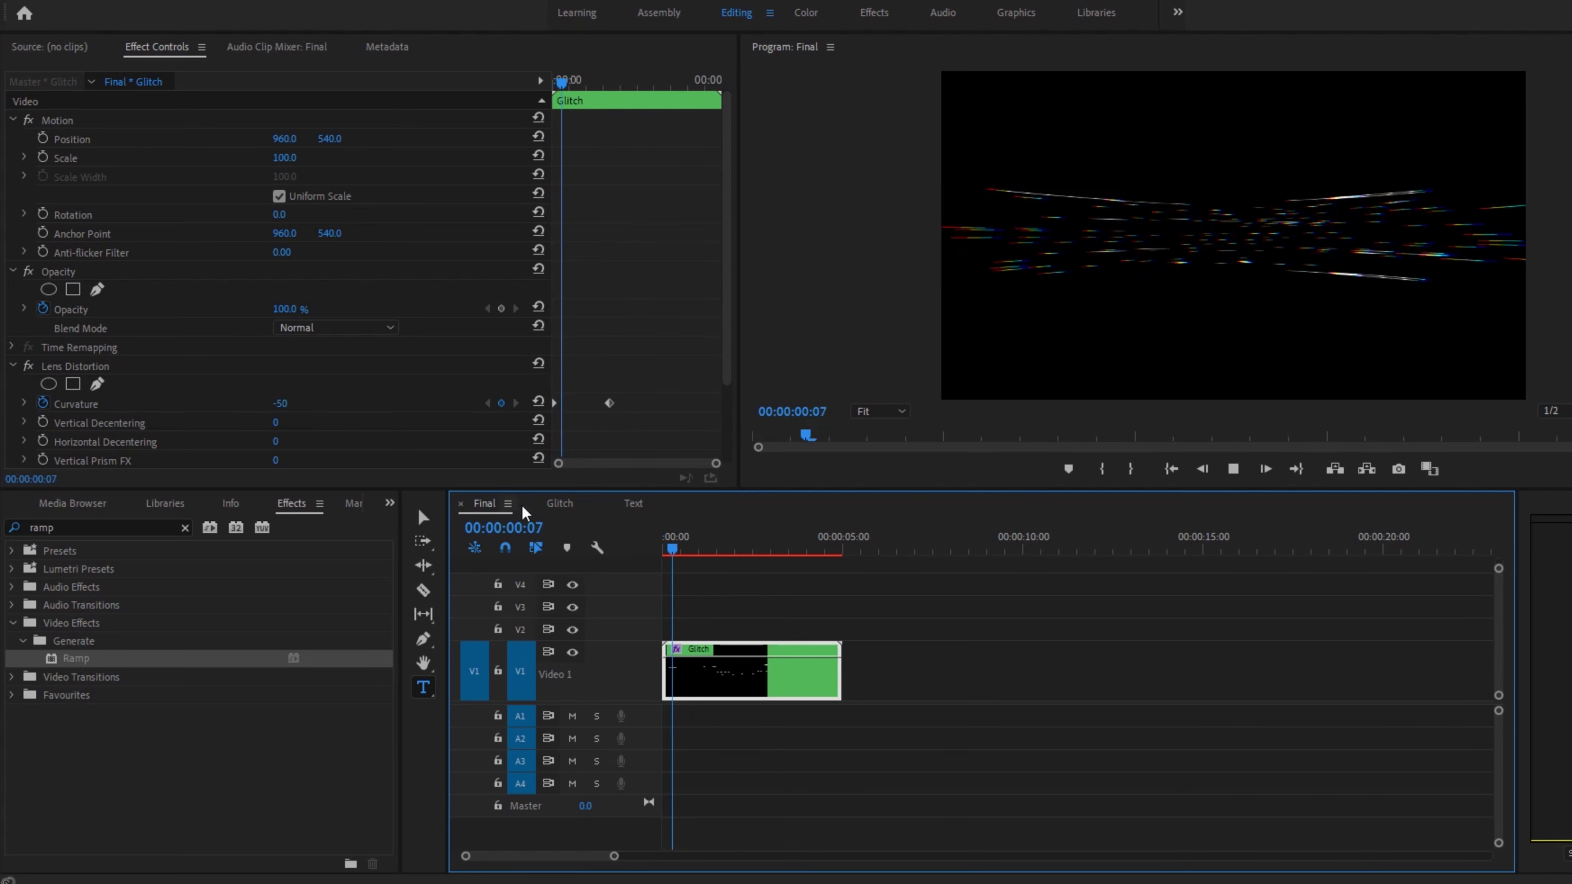
{"action": "key", "text": "space"}
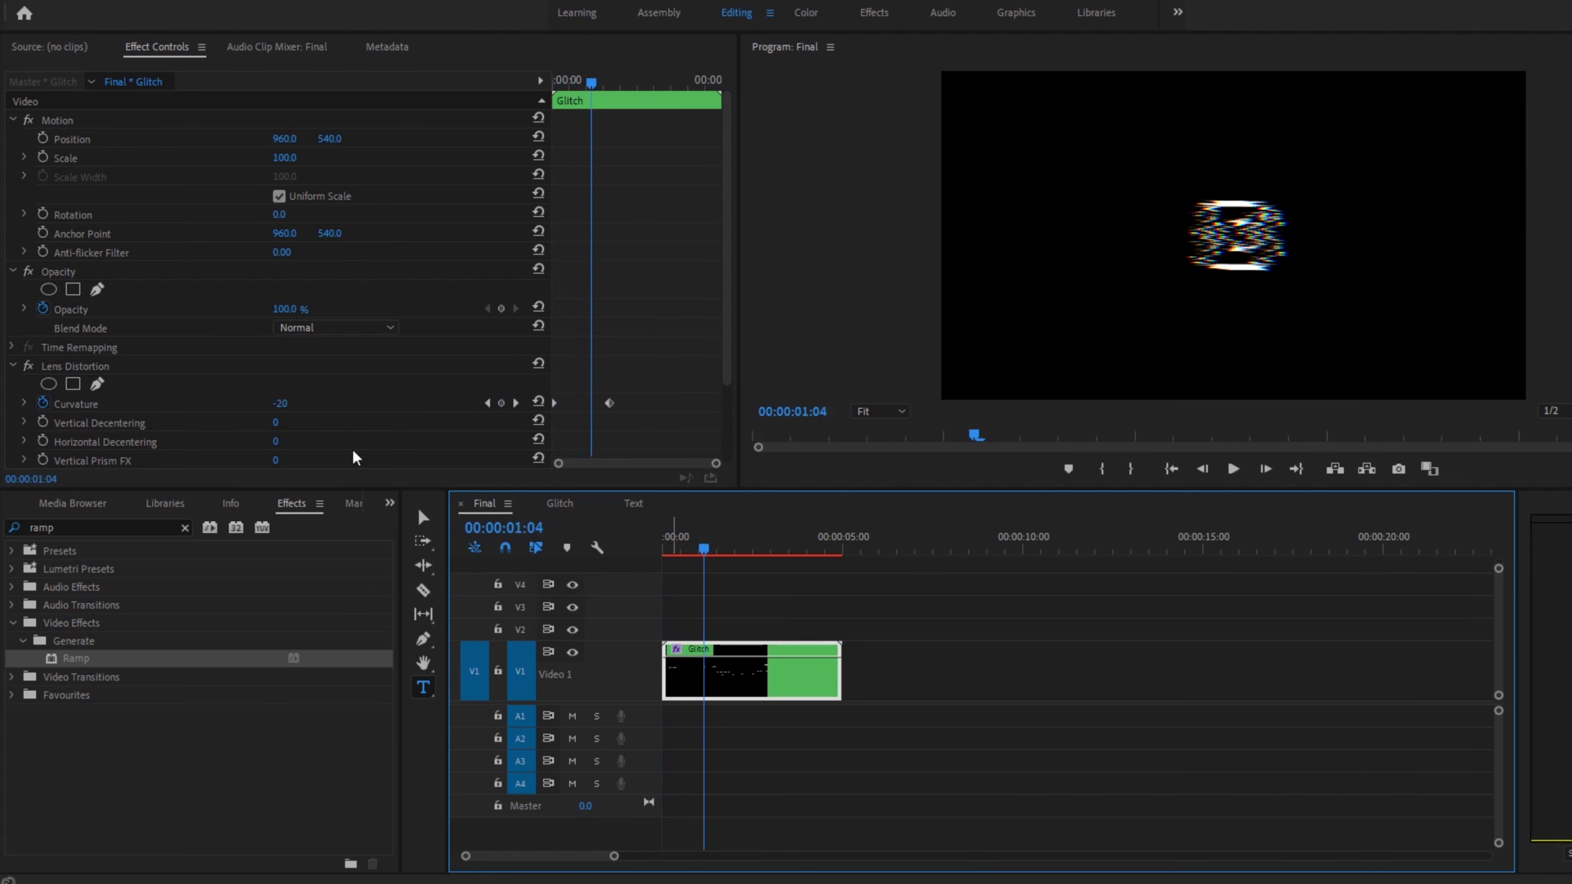
Step: Review the full Lens Distortion settings of the Glitch clip and watch their effect from the start of the Final sequence
{"action": "left_click_drag", "start_coordinate": [730, 343], "coordinate": [730, 441]}
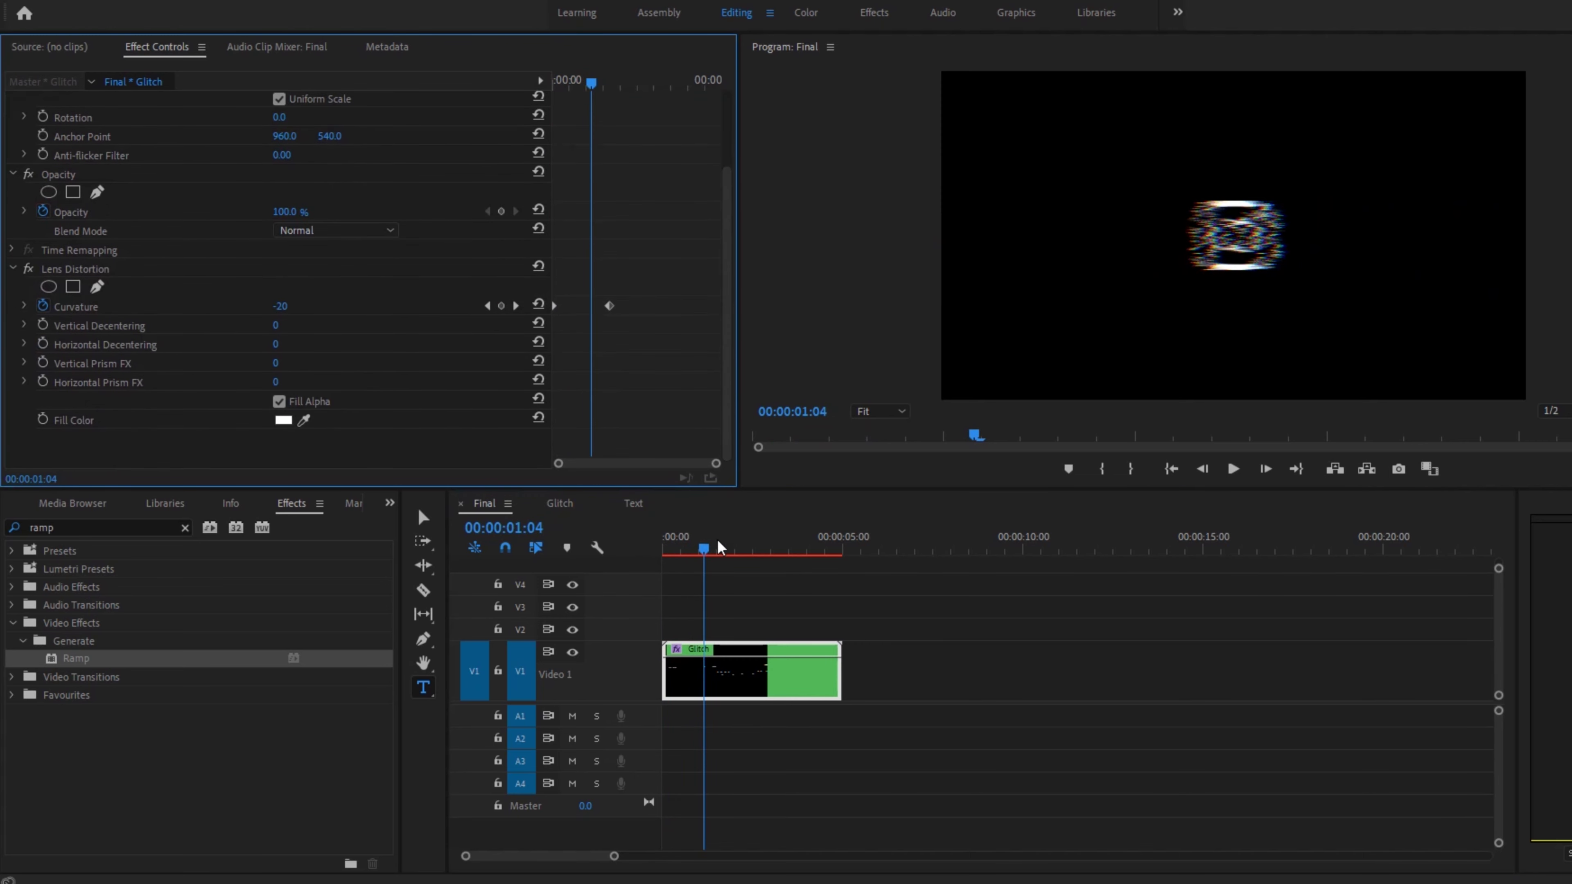
{"action": "left_click", "coordinate": [629, 569]}
{"action": "key", "text": "Home"}
{"action": "key", "text": "space"}
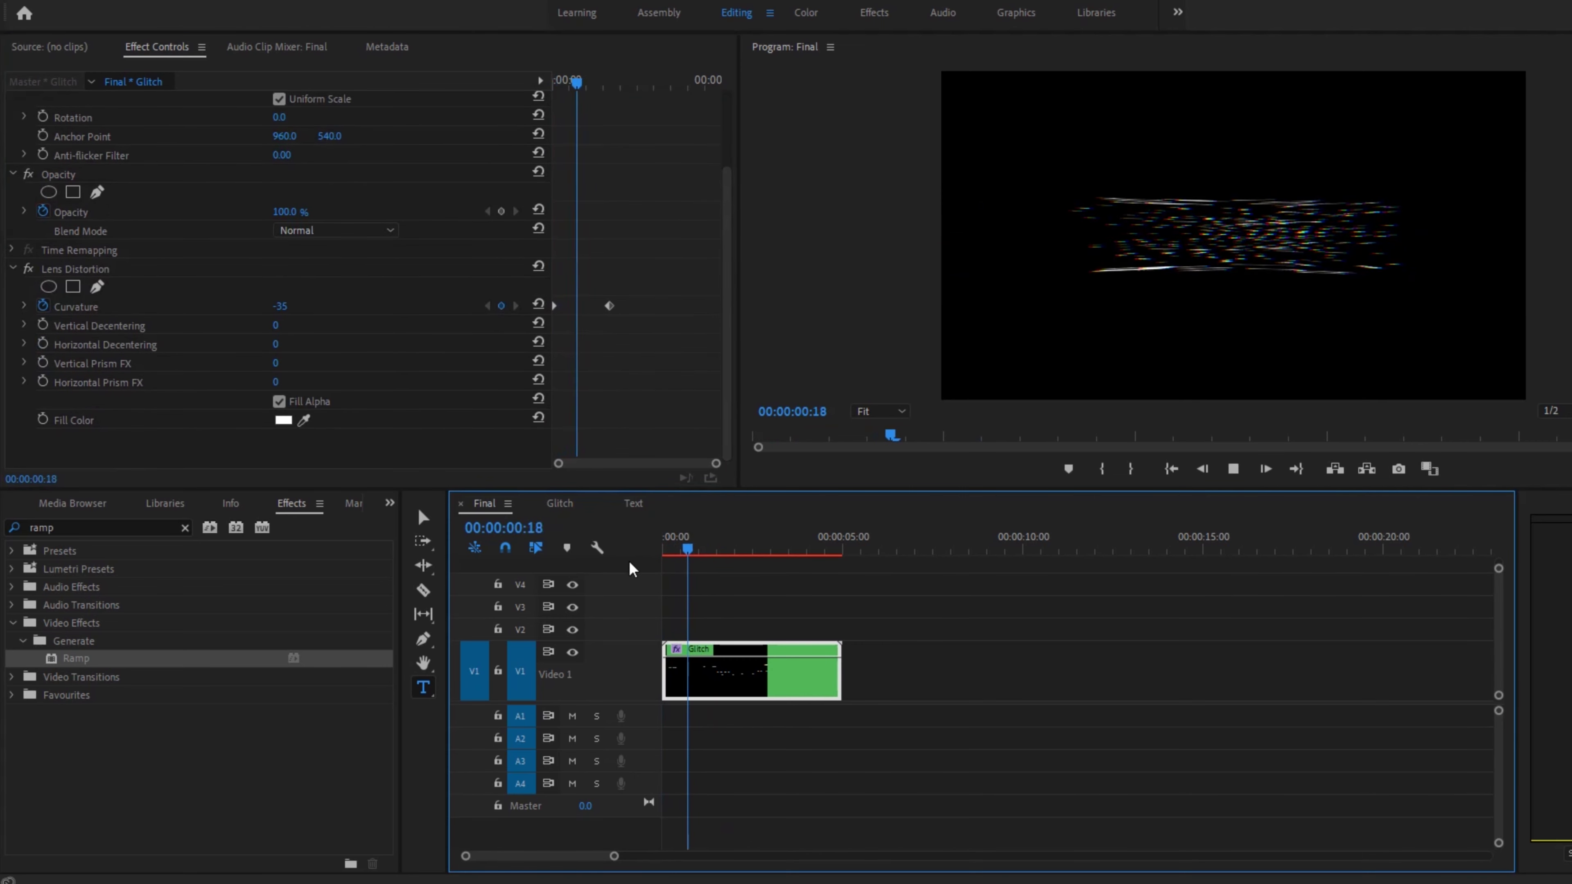
{"action": "key", "text": "space"}
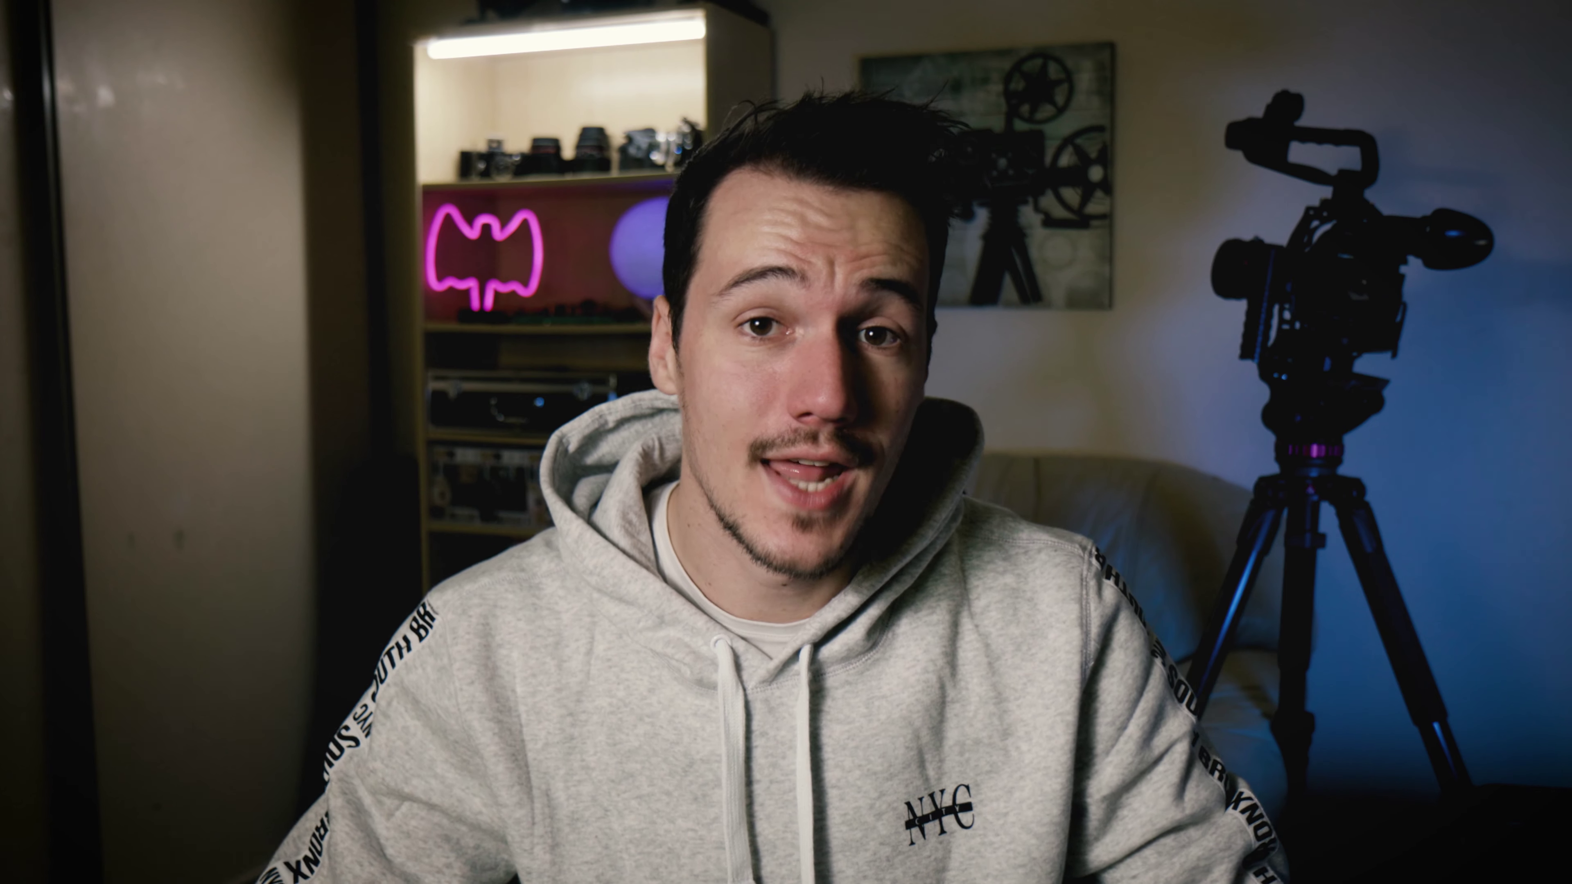